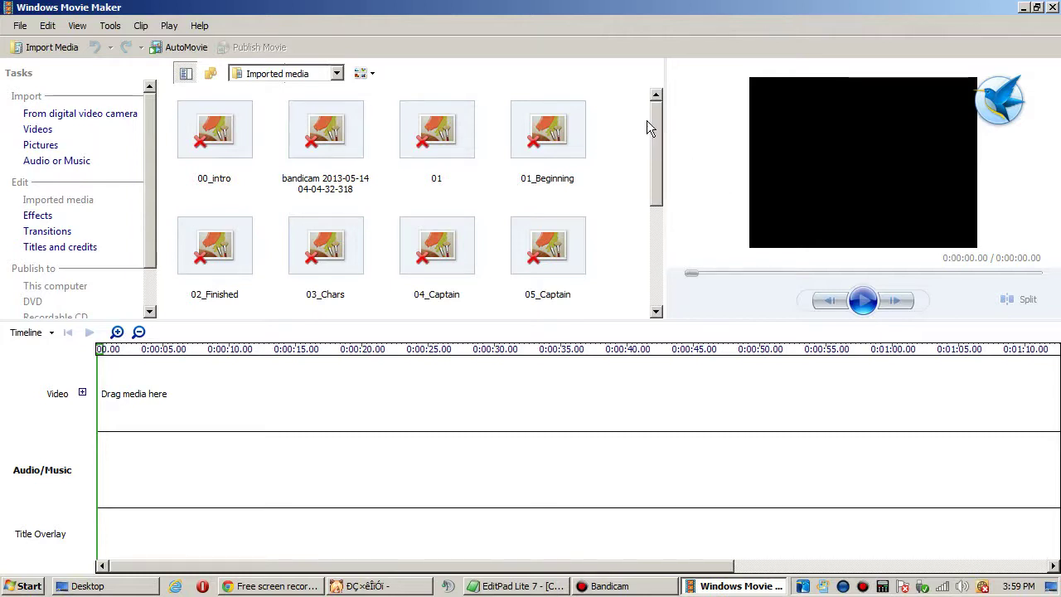
# Step: Select every old broken-link item in the Imported media pane and delete them all
pyautogui.moveTo(659, 126)
pyautogui.mouseDown()
pyautogui.moveTo(657, 261)
pyautogui.moveTo(660, 107)
pyautogui.mouseUp()
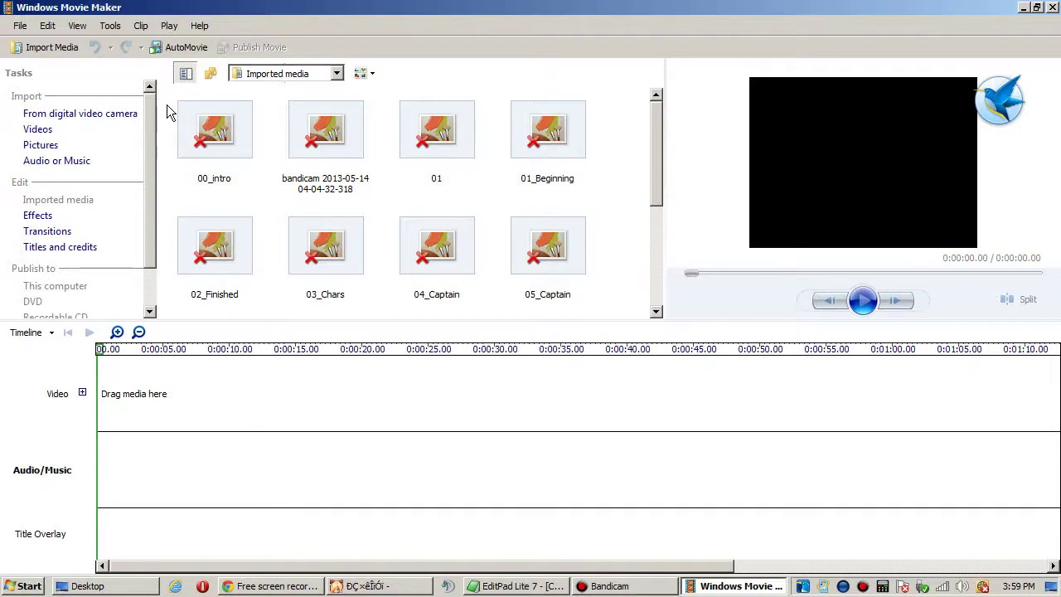
pyautogui.moveTo(169, 108); pyautogui.dragTo(838, 590)
pyautogui.press('Delete')
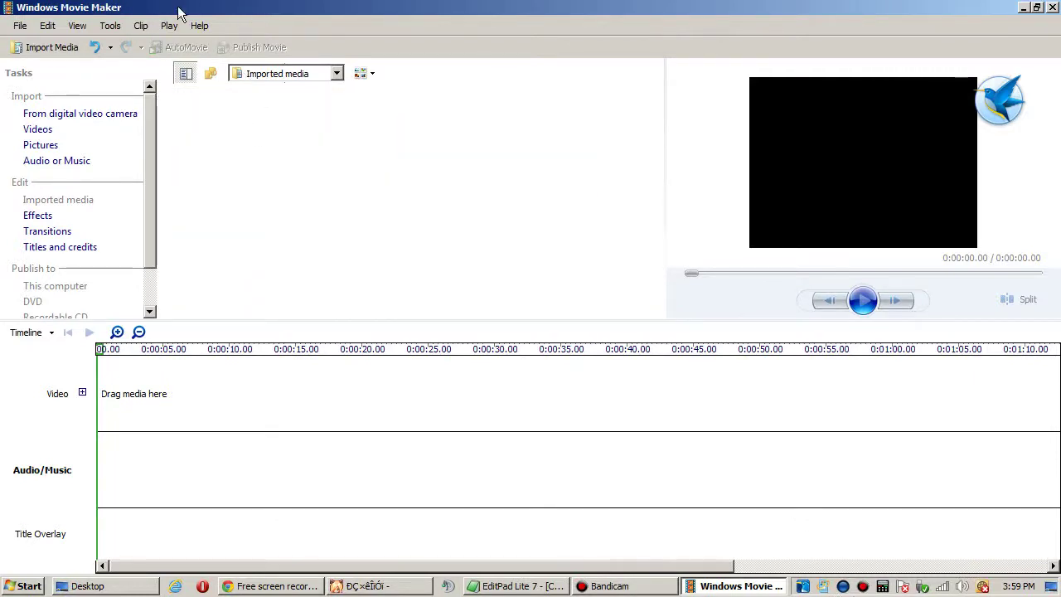
pyautogui.moveTo(176, 111); pyautogui.dragTo(406, 236)
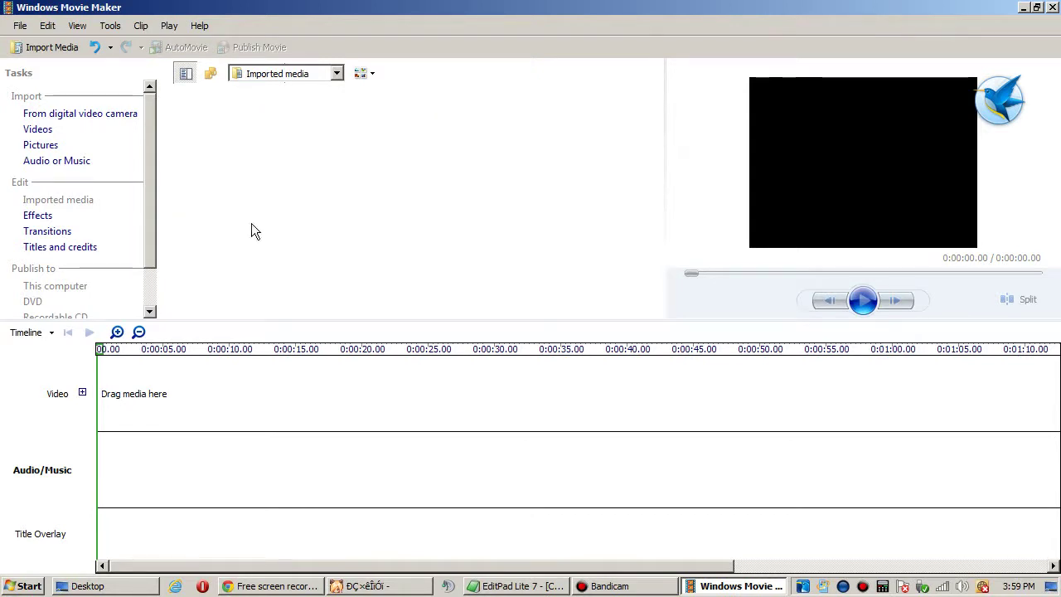
pyautogui.click(48, 51)
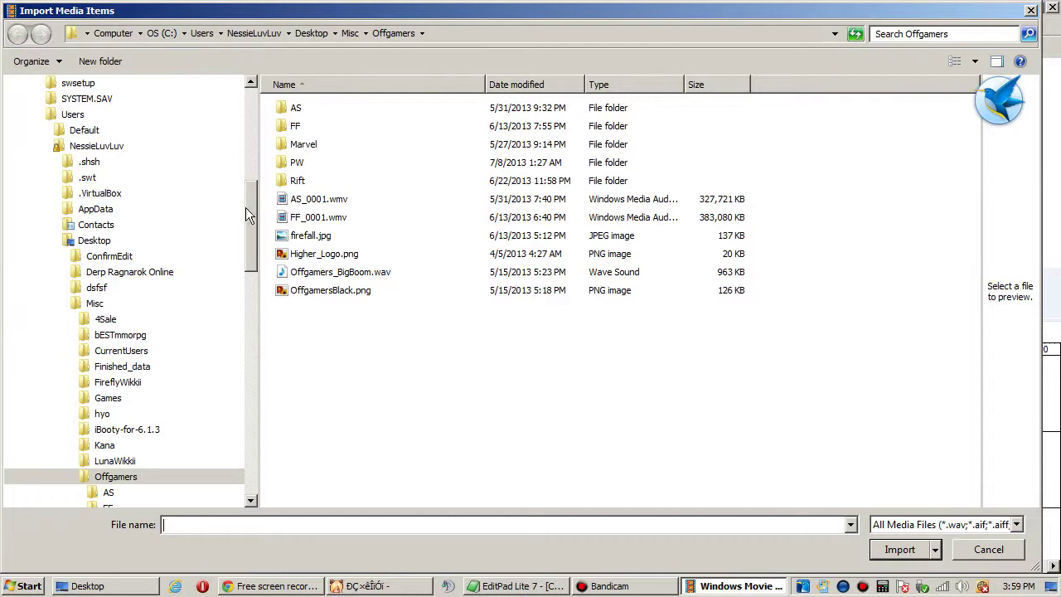
pyautogui.scroll(7, 247, 205)
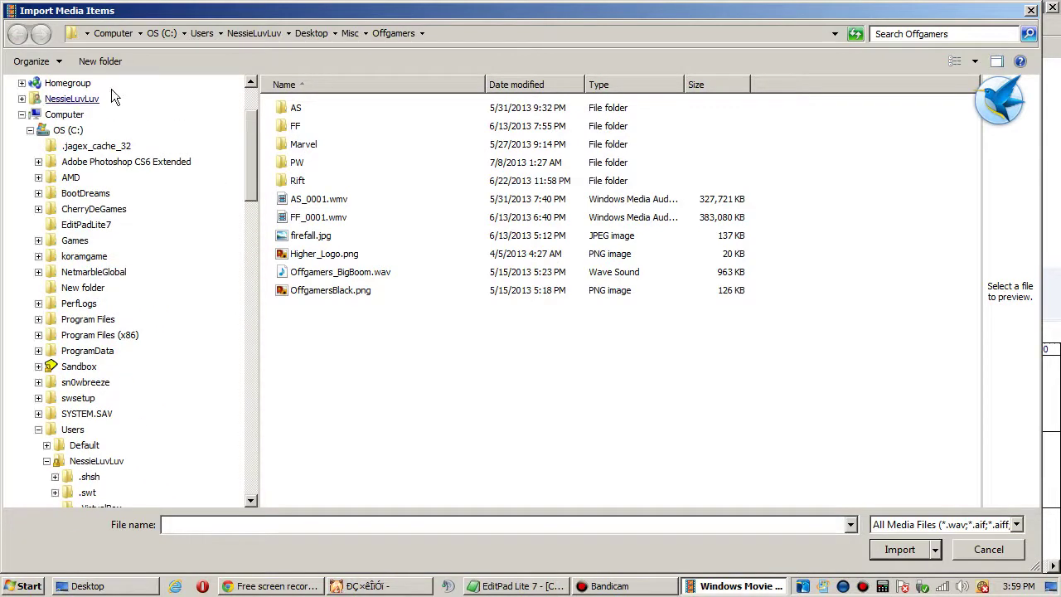
pyautogui.doubleClick(53, 131)
pyautogui.scroll(-1, 244, 207)
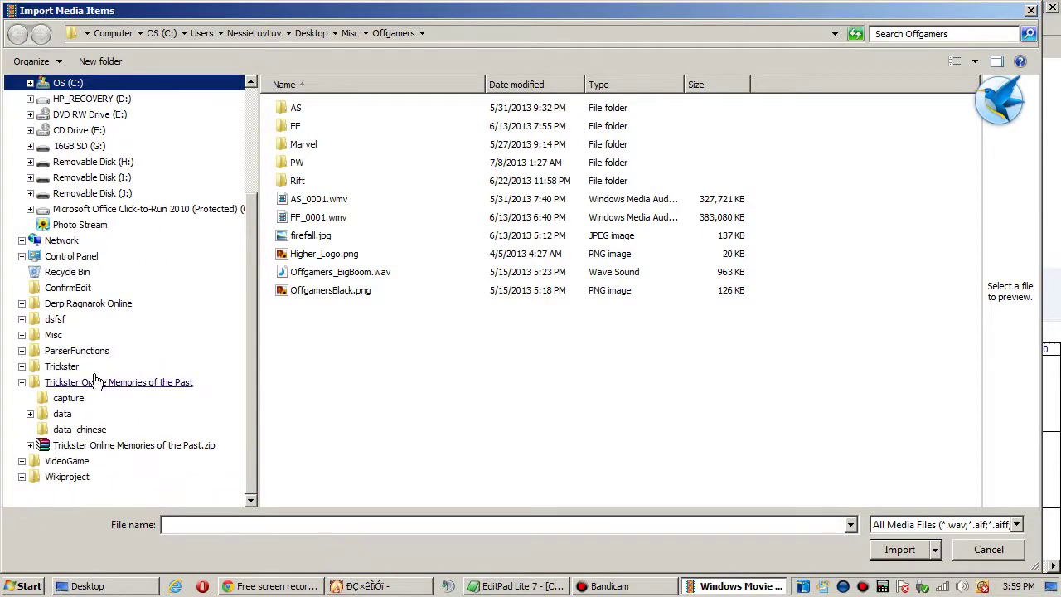
pyautogui.click(54, 335)
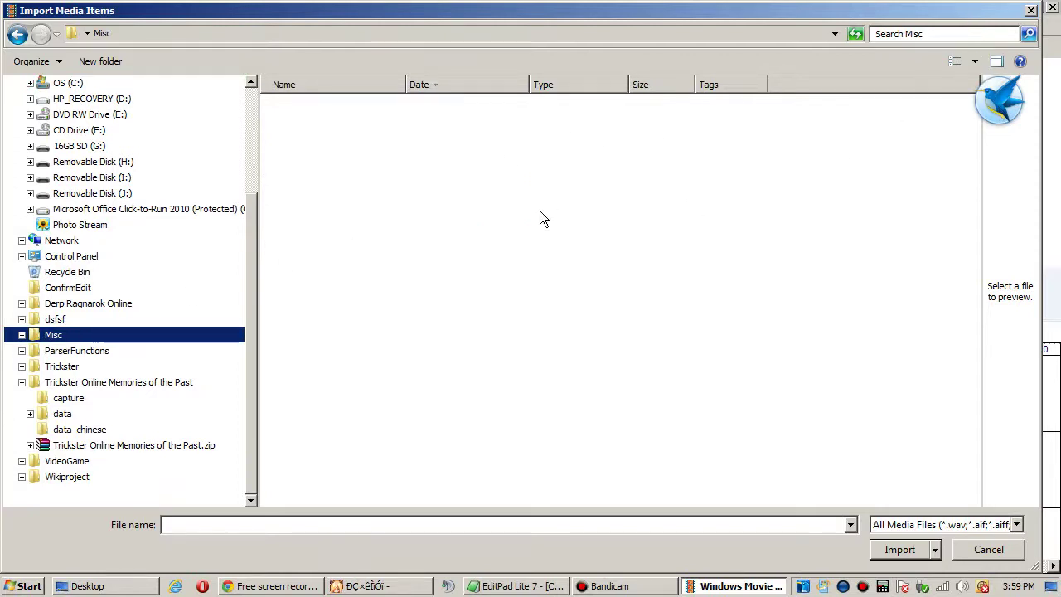
pyautogui.moveTo(985, 108); pyautogui.dragTo(1019, 117)
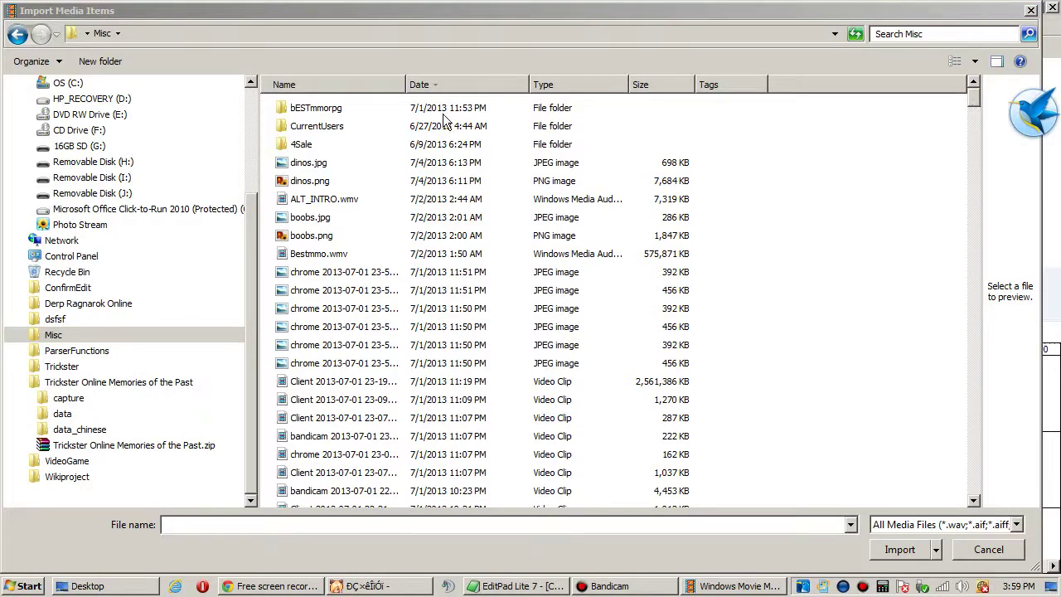
pyautogui.moveTo(408, 84); pyautogui.dragTo(476, 84)
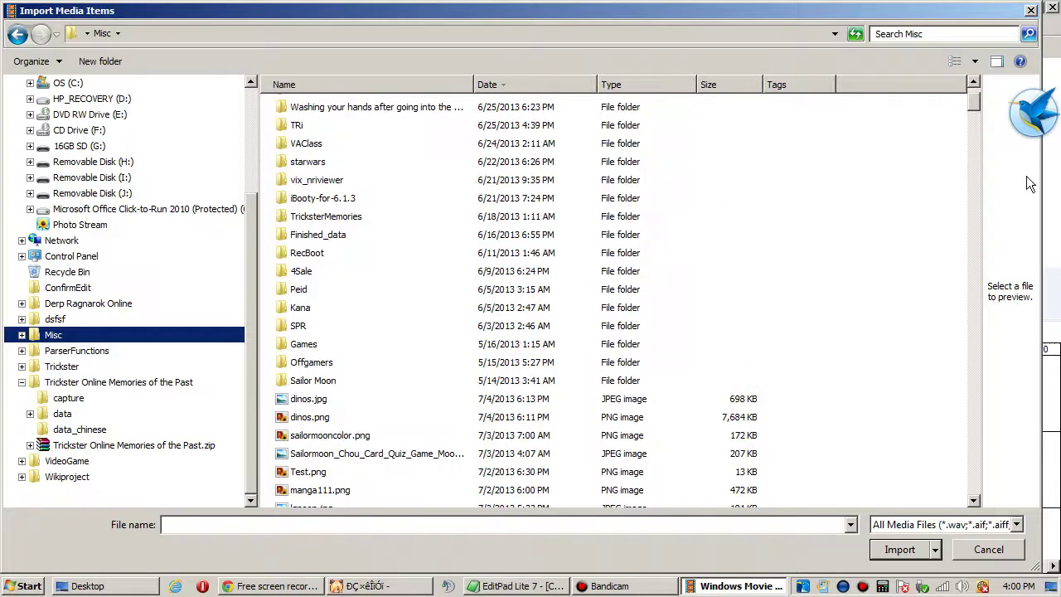
pyautogui.scroll(2, 975, 94)
pyautogui.click(743, 83)
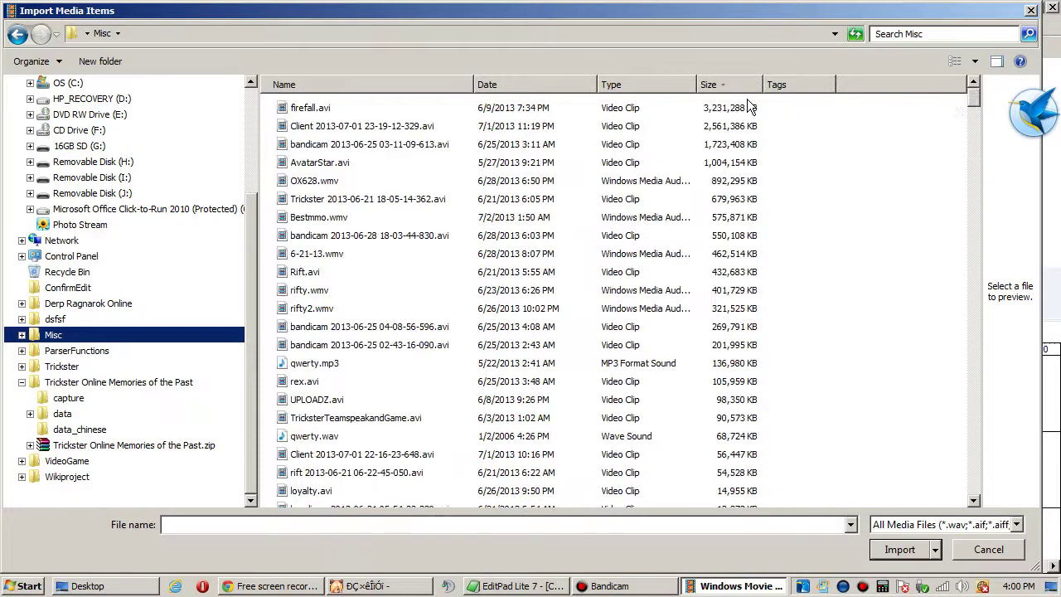
pyautogui.click(319, 199)
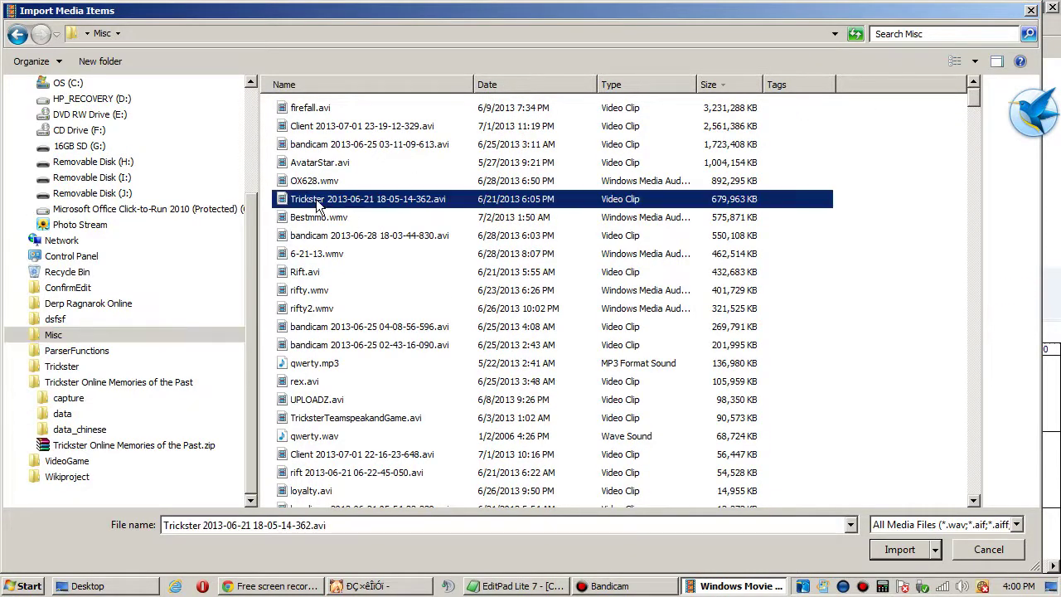
pyautogui.click(900, 550)
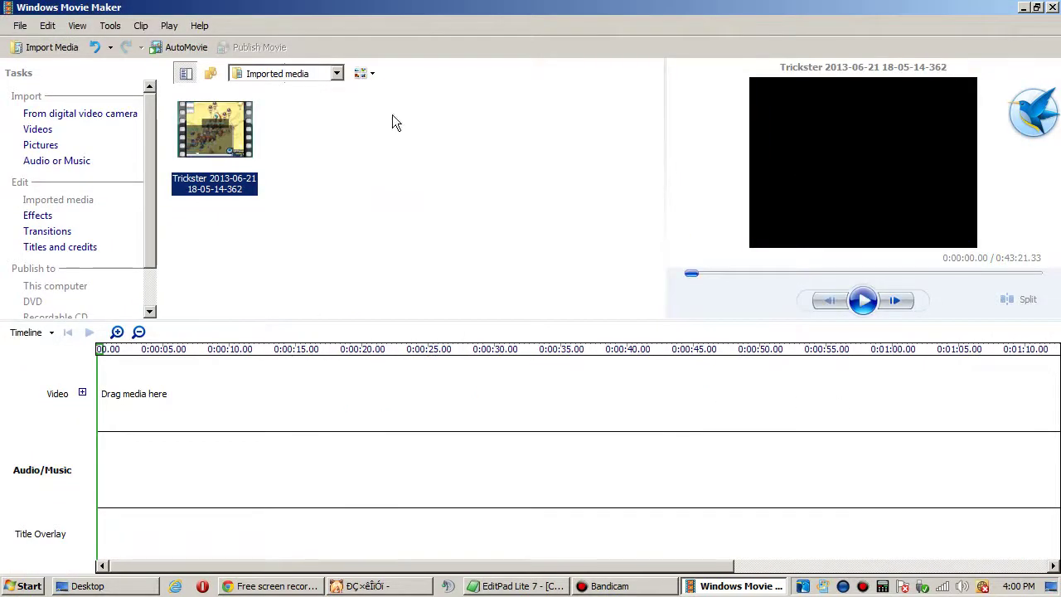
# Step: Select the imported Trickster clip in the media collection
pyautogui.click(408, 252)
pyautogui.click(214, 145)
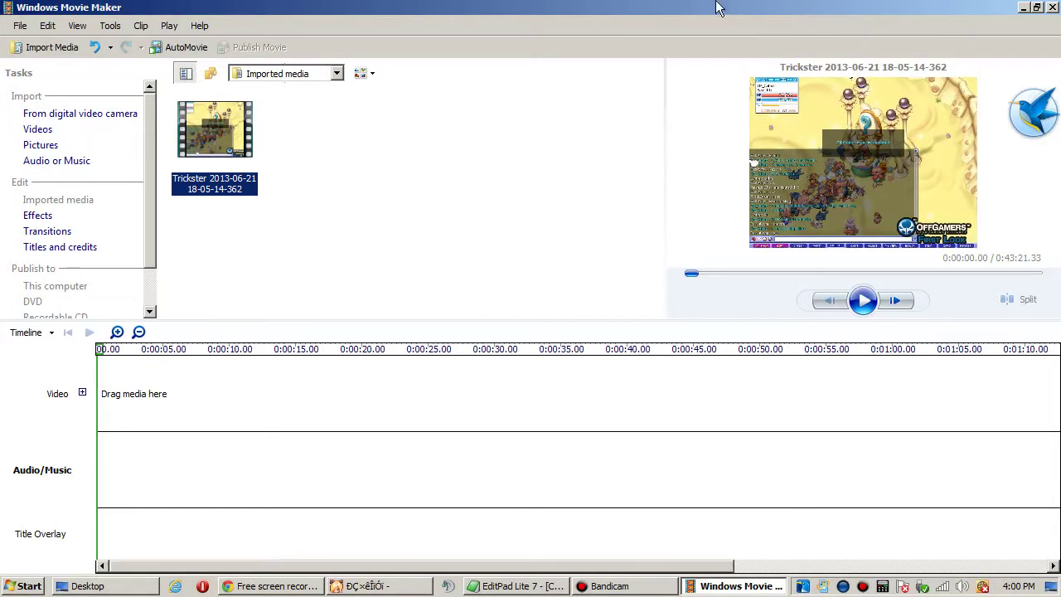
pyautogui.click(635, 95)
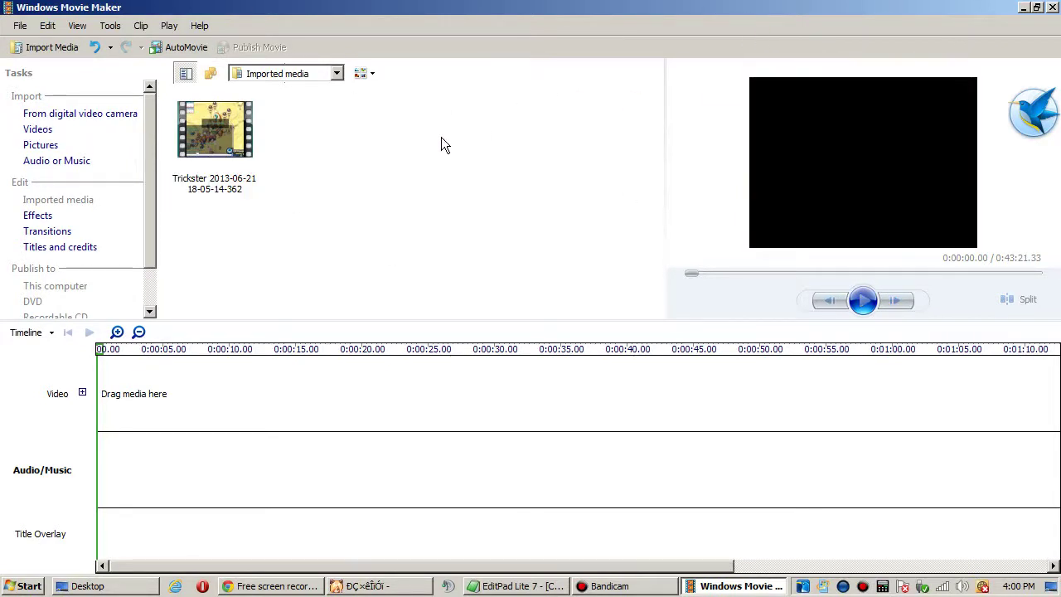
pyautogui.click(216, 128)
pyautogui.moveTo(216, 128); pyautogui.dragTo(232, 159)
# Step: Switch the lower pane to Timeline view and place the Trickster clip on the Video track
pyautogui.click(50, 333)
pyautogui.click(48, 355)
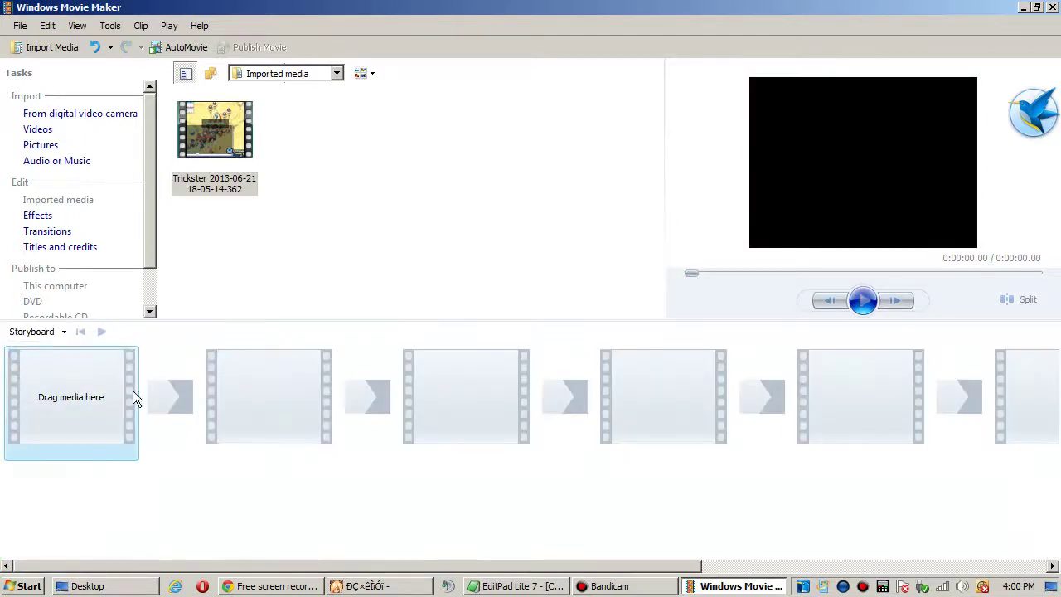
pyautogui.click(66, 331)
pyautogui.click(66, 331)
pyautogui.click(65, 331)
pyautogui.click(47, 370)
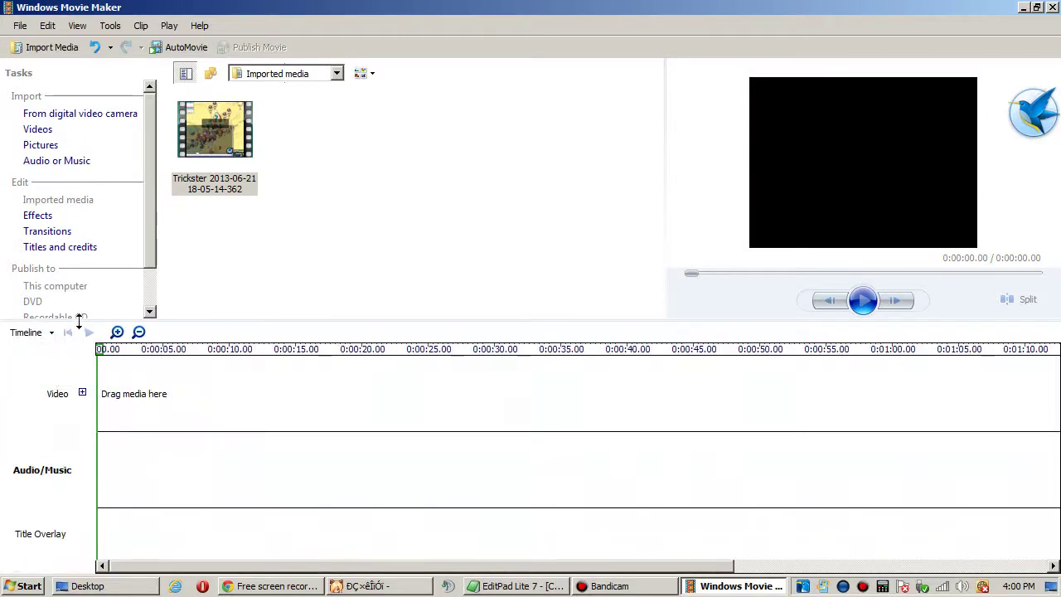
pyautogui.moveTo(238, 114); pyautogui.dragTo(119, 404)
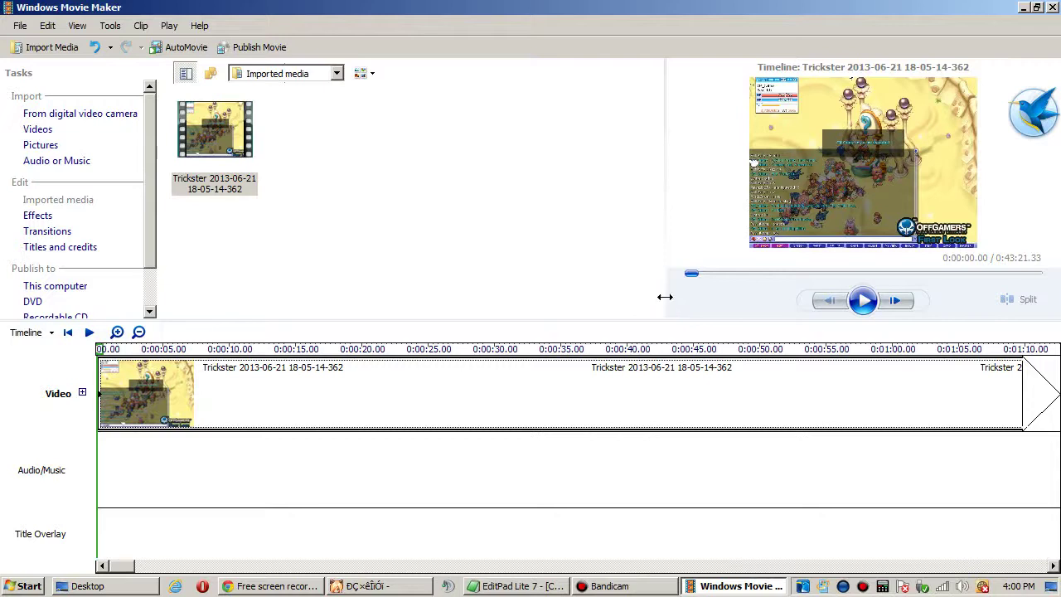
# Step: Start previewing the movie while resizing the preview monitor and timeline panes
pyautogui.moveTo(666, 299); pyautogui.dragTo(564, 303)
pyautogui.click(813, 301)
pyautogui.moveTo(658, 320); pyautogui.dragTo(680, 465)
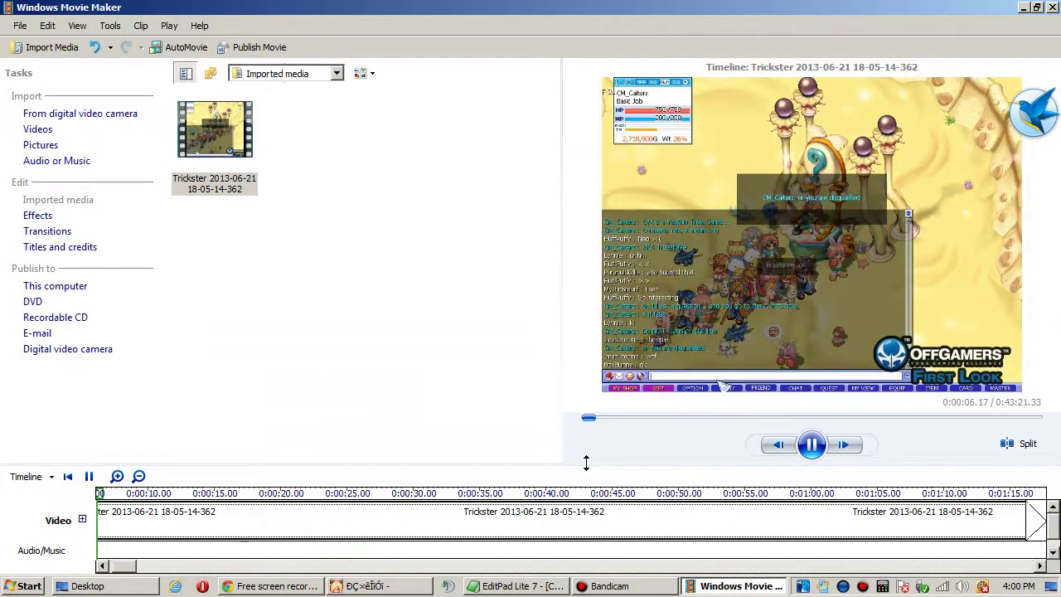
pyautogui.moveTo(589, 468); pyautogui.dragTo(630, 318)
# Step: Pause, move the playhead to about 0:00:33, and resume playback
pyautogui.click(820, 298)
pyautogui.click(104, 566)
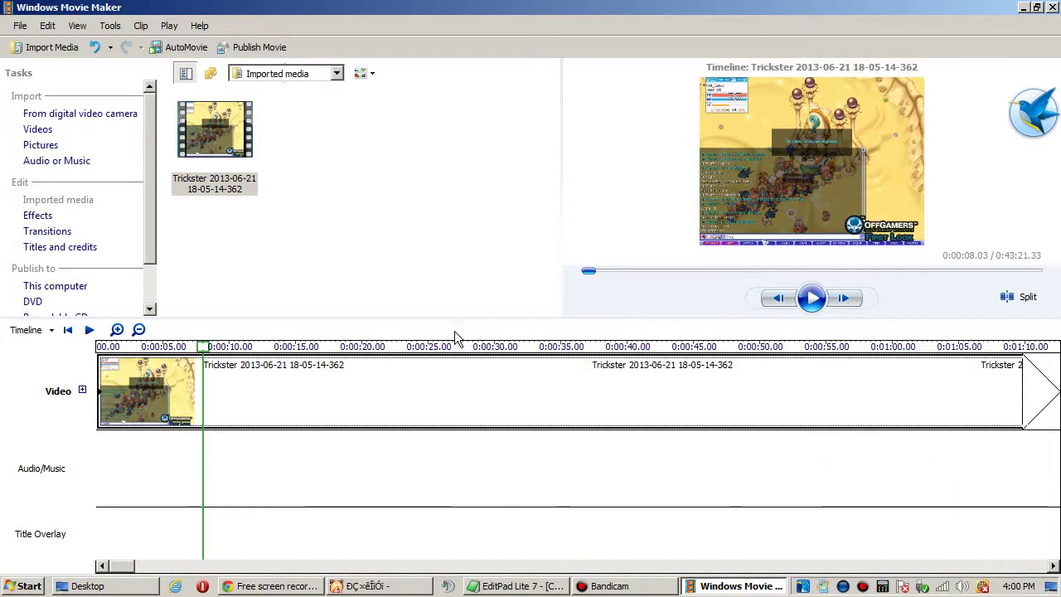
pyautogui.click(543, 347)
pyautogui.click(811, 298)
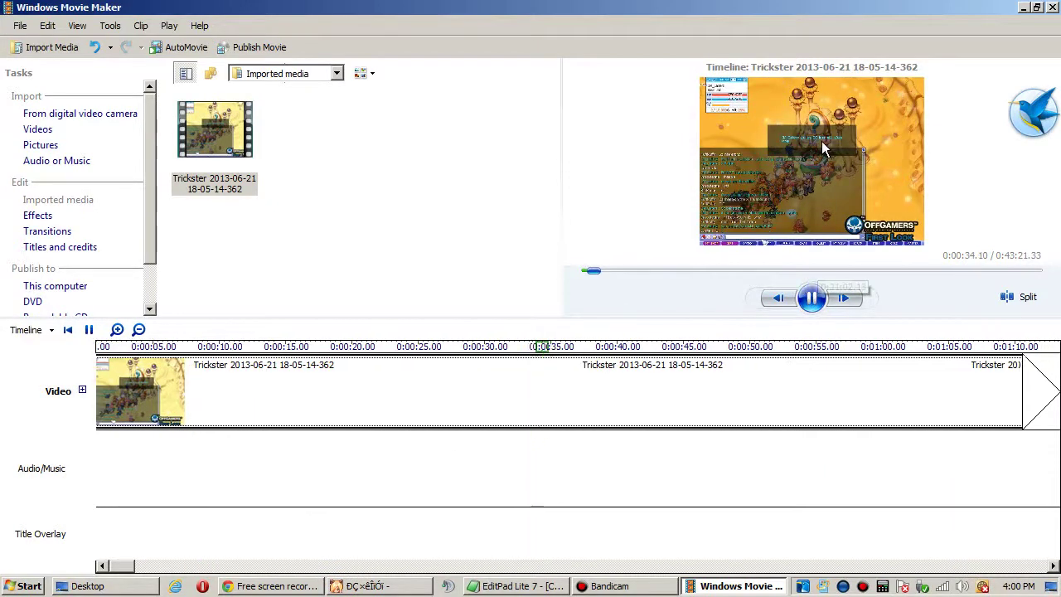
# Step: Split the Trickster clip at 0:00:37.10 and delete the second part
pyautogui.click(816, 306)
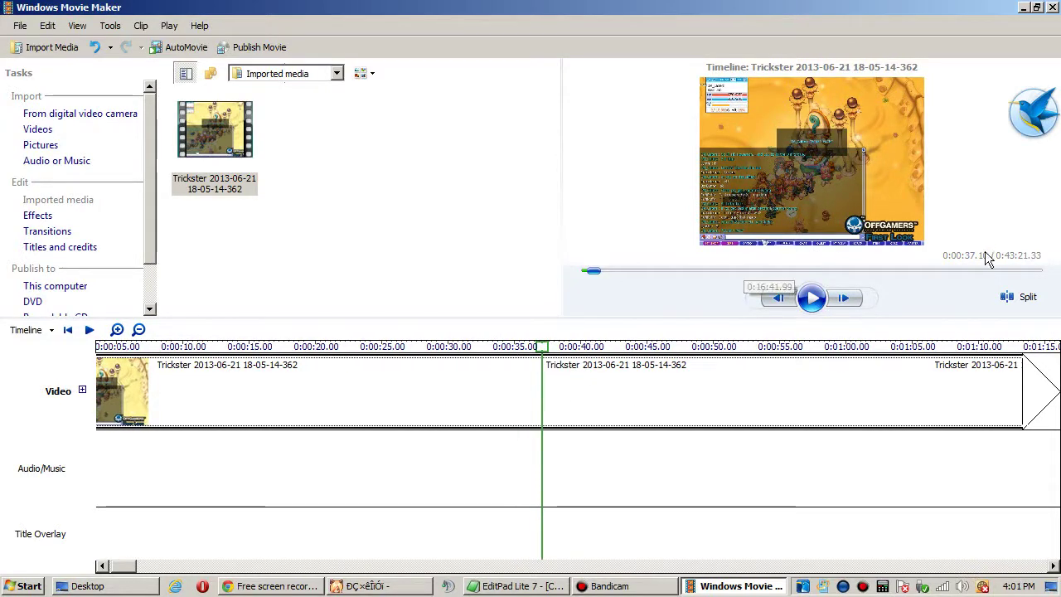
pyautogui.click(1009, 298)
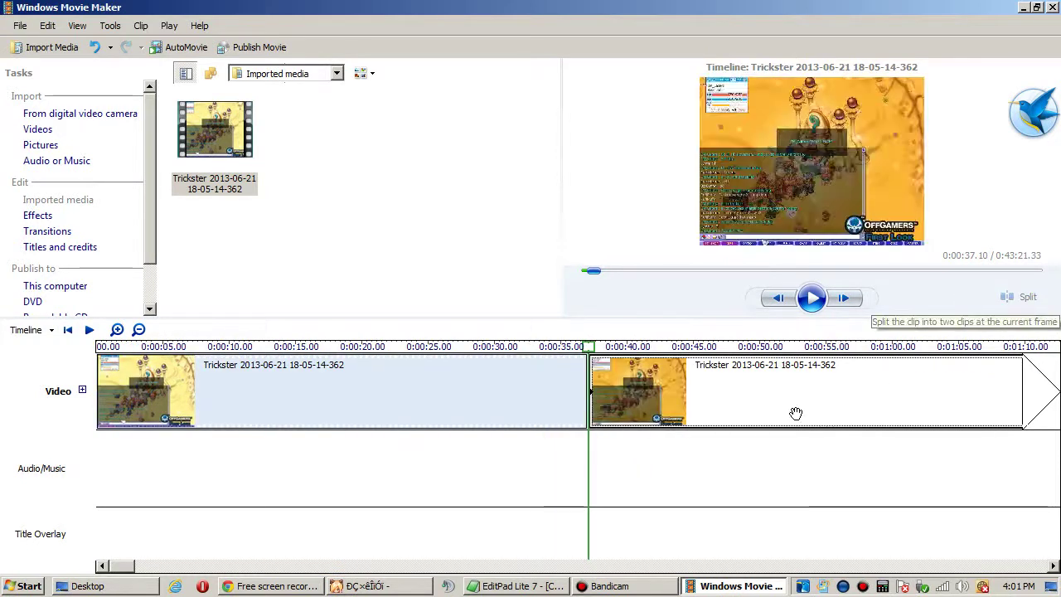
pyautogui.moveTo(598, 363); pyautogui.dragTo(661, 365)
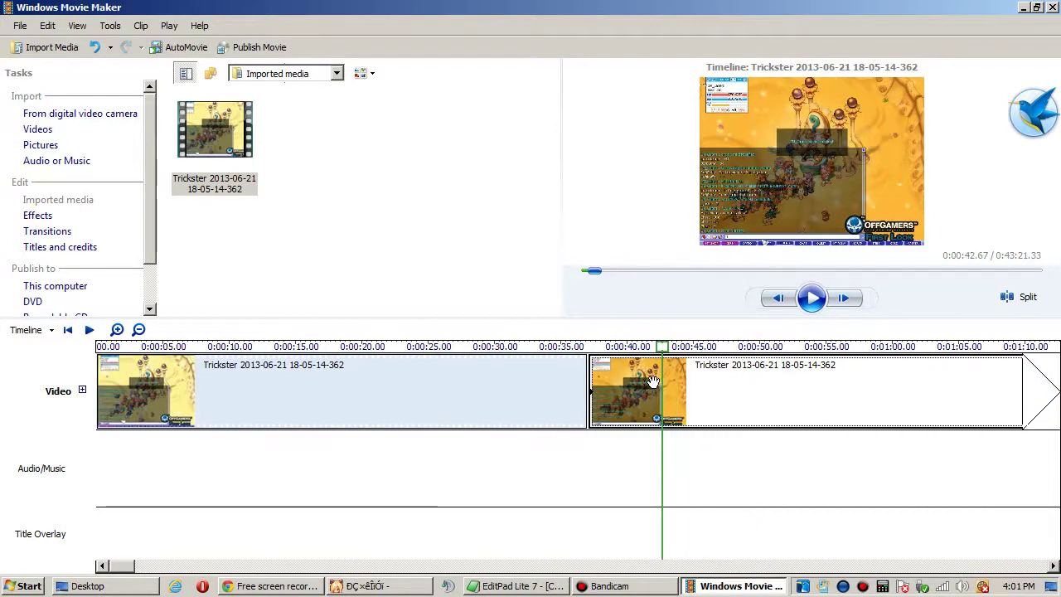
pyautogui.click(652, 380)
pyautogui.press('Delete')
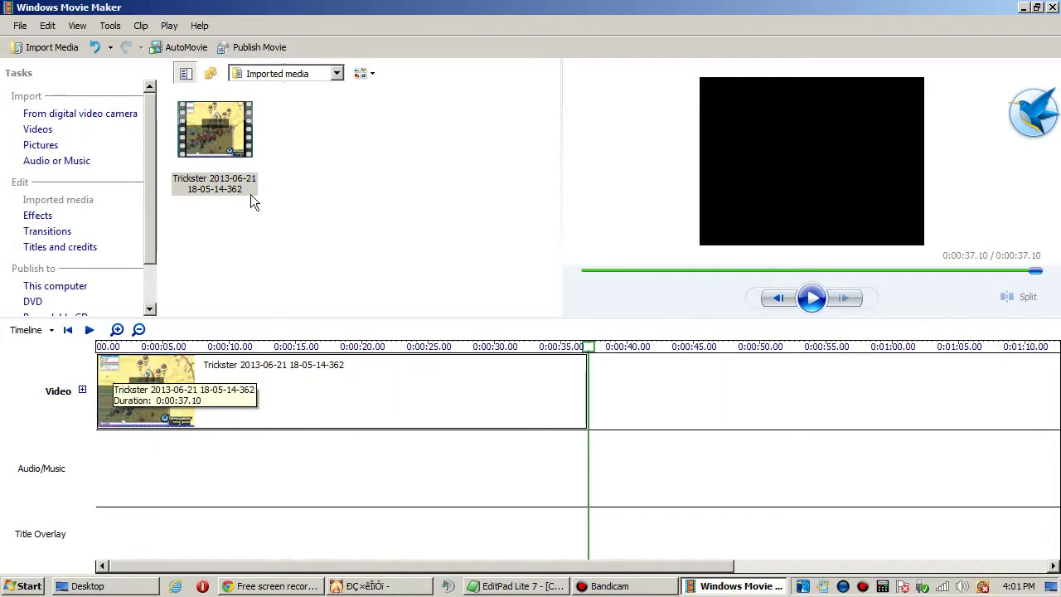
# Step: Return the playhead to the start of the movie
pyautogui.click(109, 25)
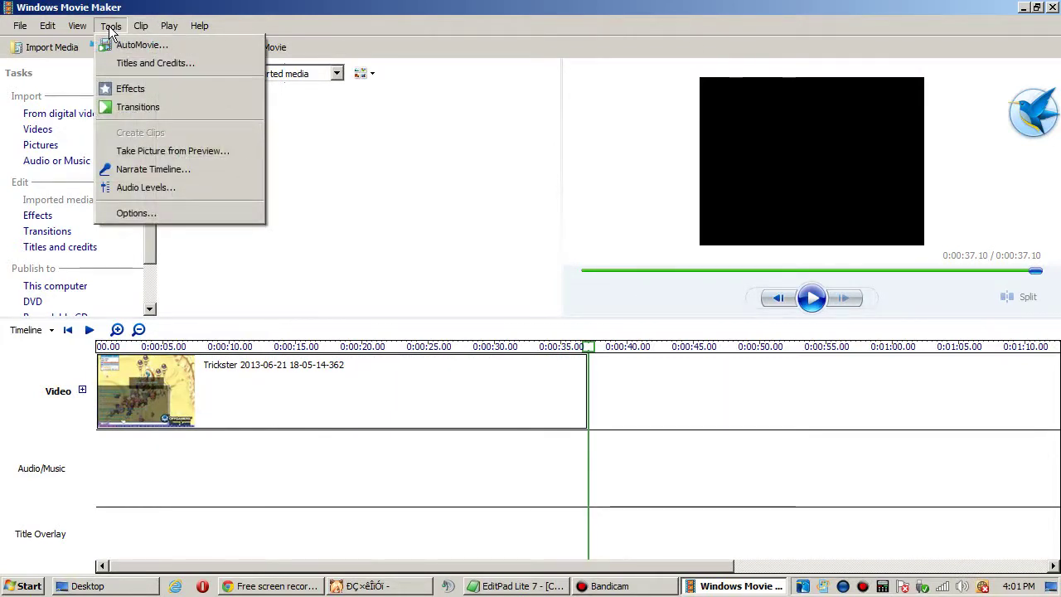
pyautogui.click(208, 267)
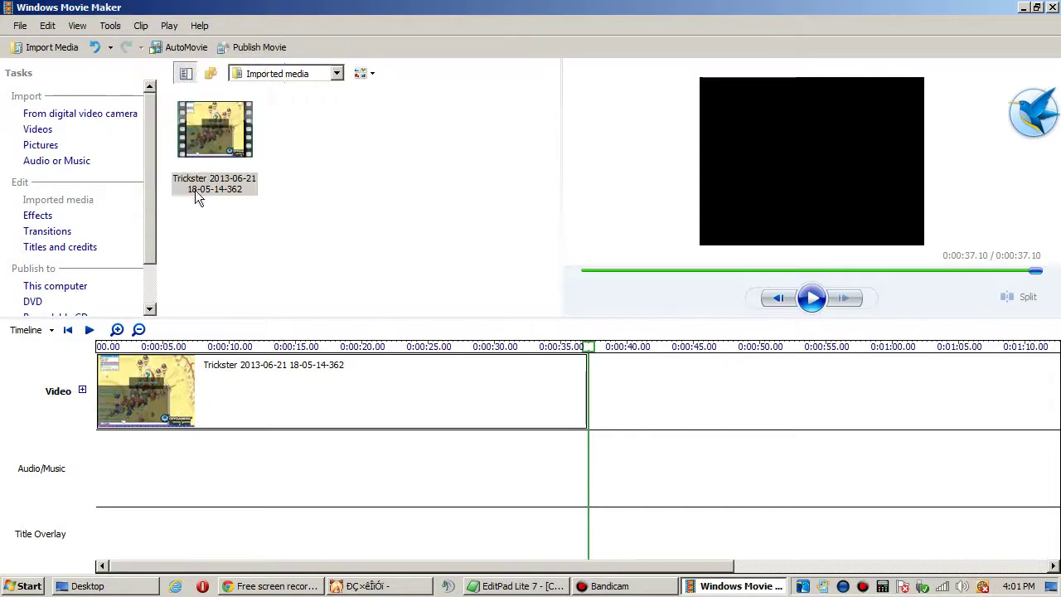
pyautogui.click(100, 347)
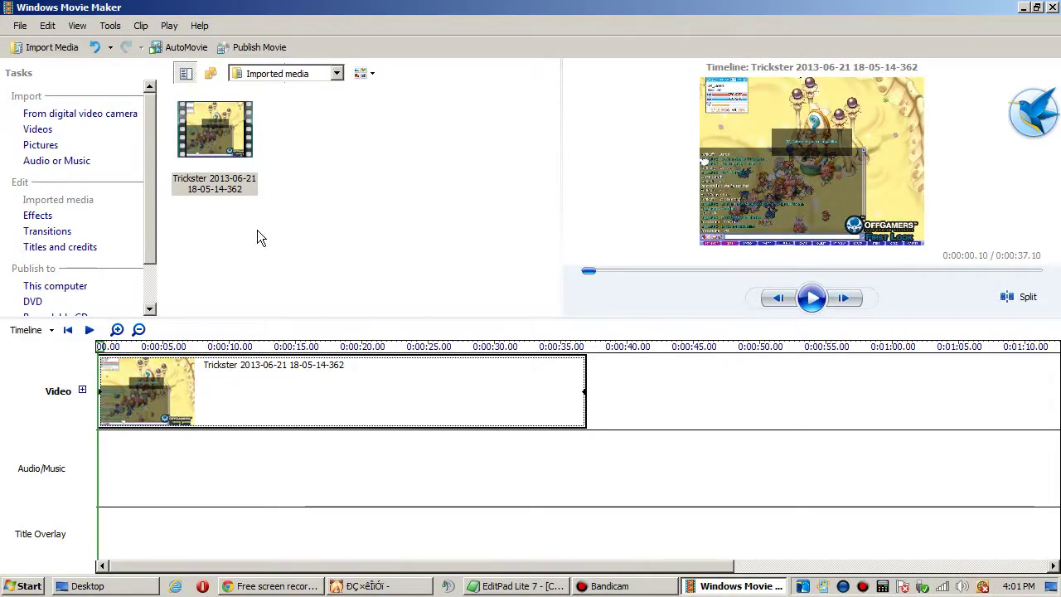
# Step: Add an opening title 'CAITS AWESOME' with second line 'NUDDDDESSSSSS~~~~ brought to you by the letter U'
pyautogui.click(110, 26)
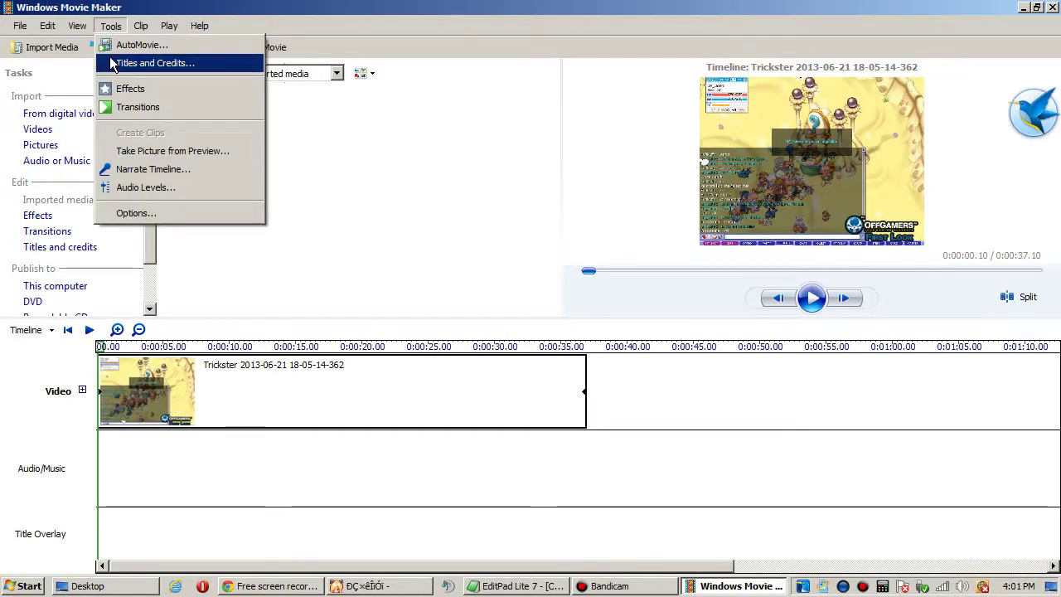
pyautogui.click(116, 64)
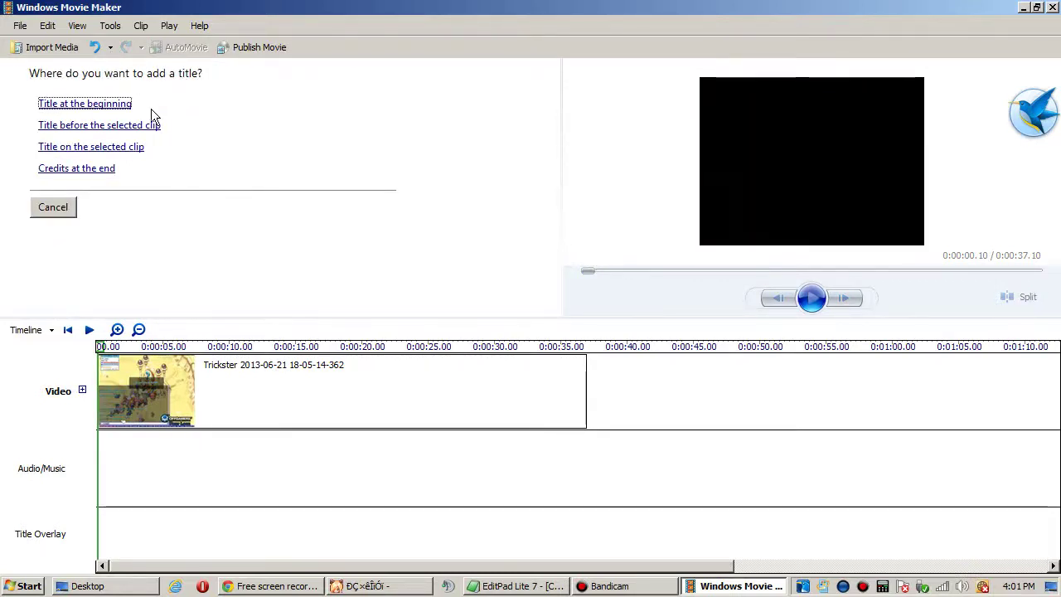
pyautogui.click(62, 106)
pyautogui.write('CAITS AW')
pyautogui.click(35, 129)
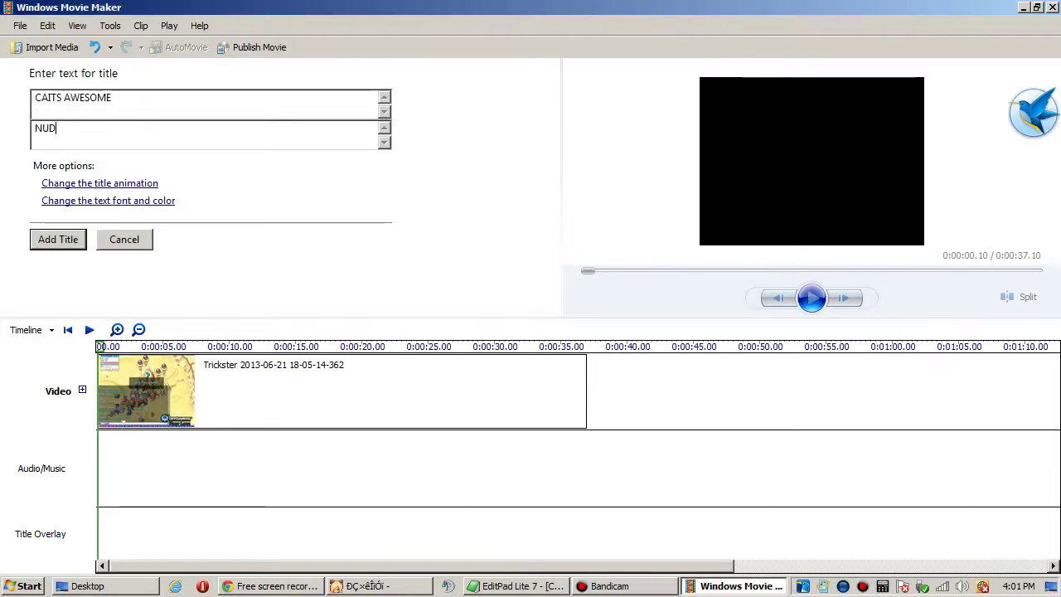
pyautogui.write('NUDDDDESSSSSS~~~~ ')
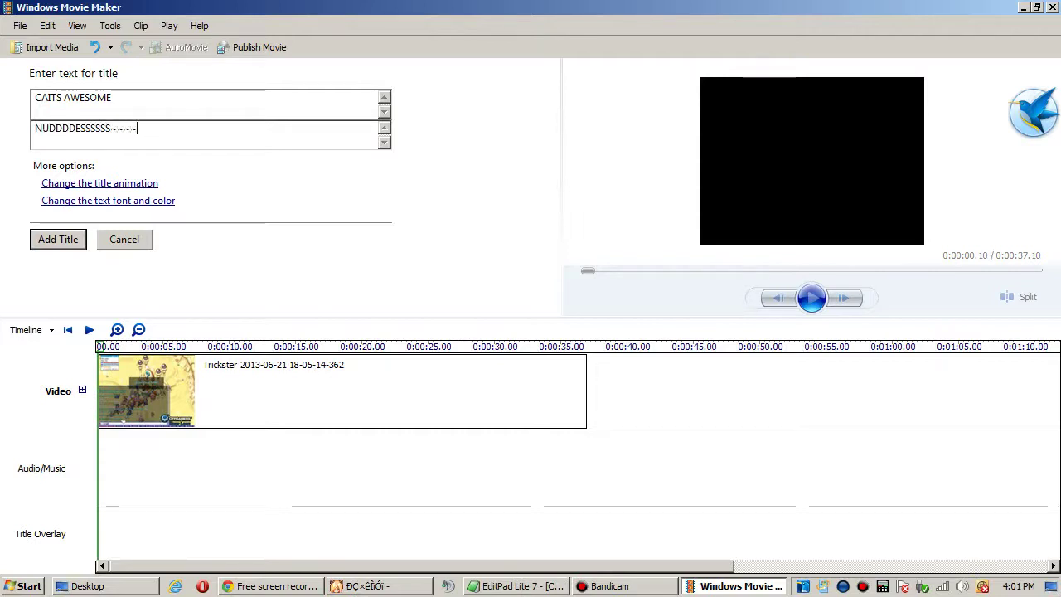
pyautogui.write('brought to you by the letter U.')
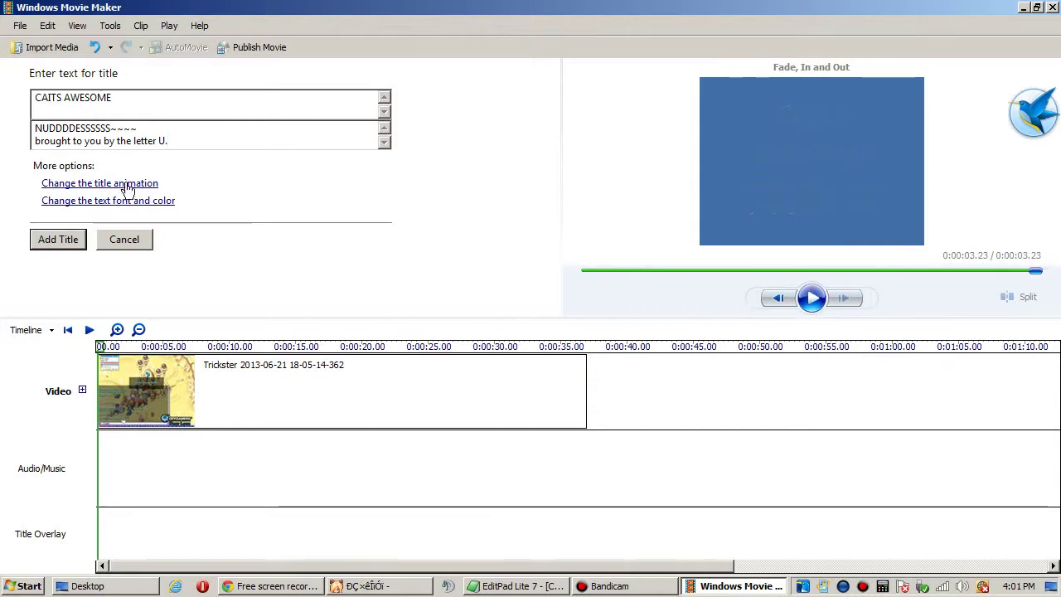
# Step: Preview the Scroll, Banner animation, then apply Paint Drip to the title
pyautogui.click(81, 184)
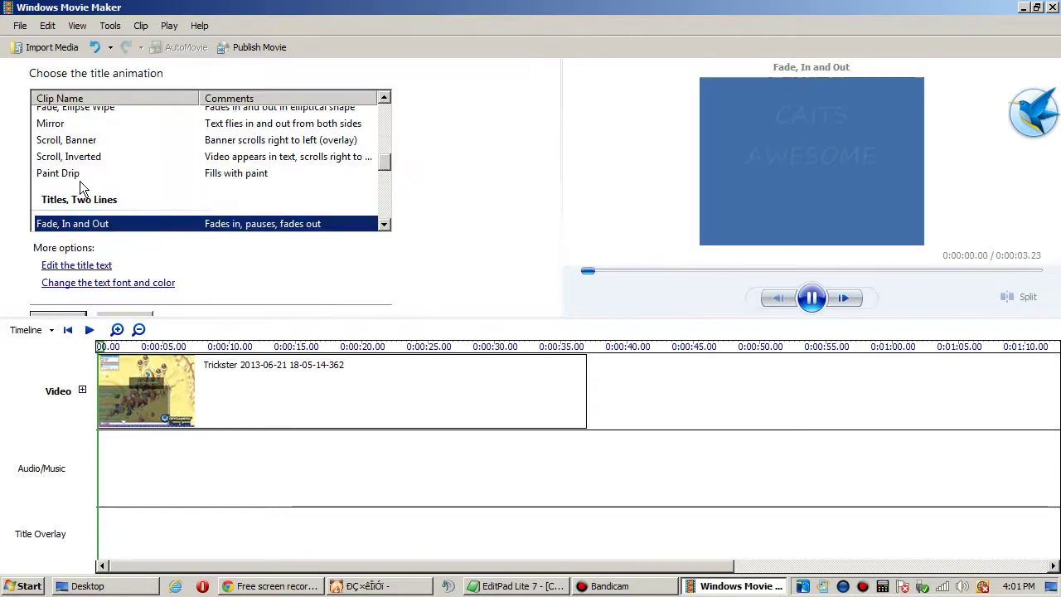
pyautogui.click(83, 142)
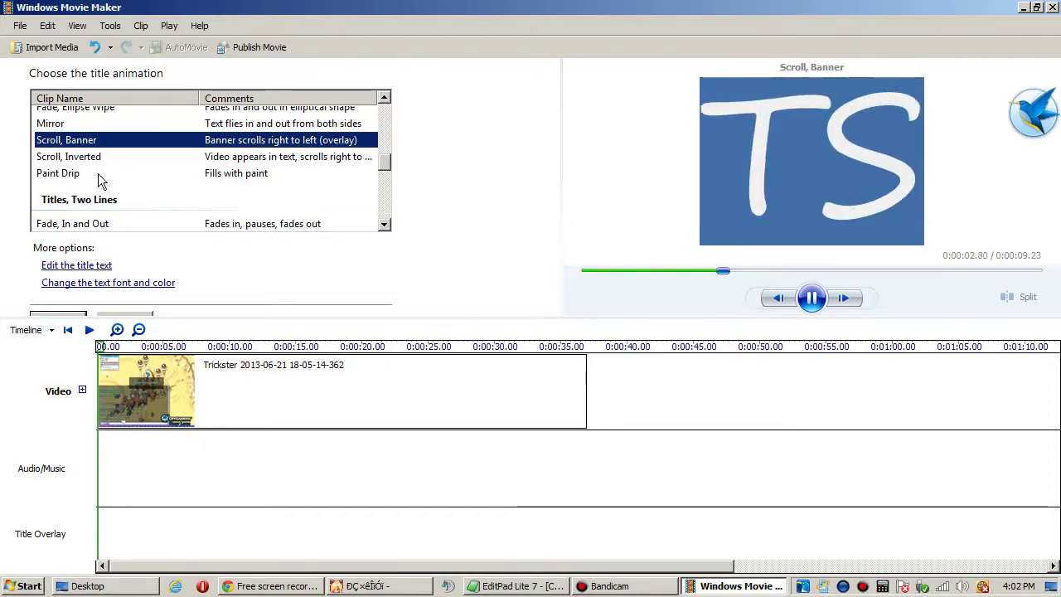
pyautogui.click(55, 174)
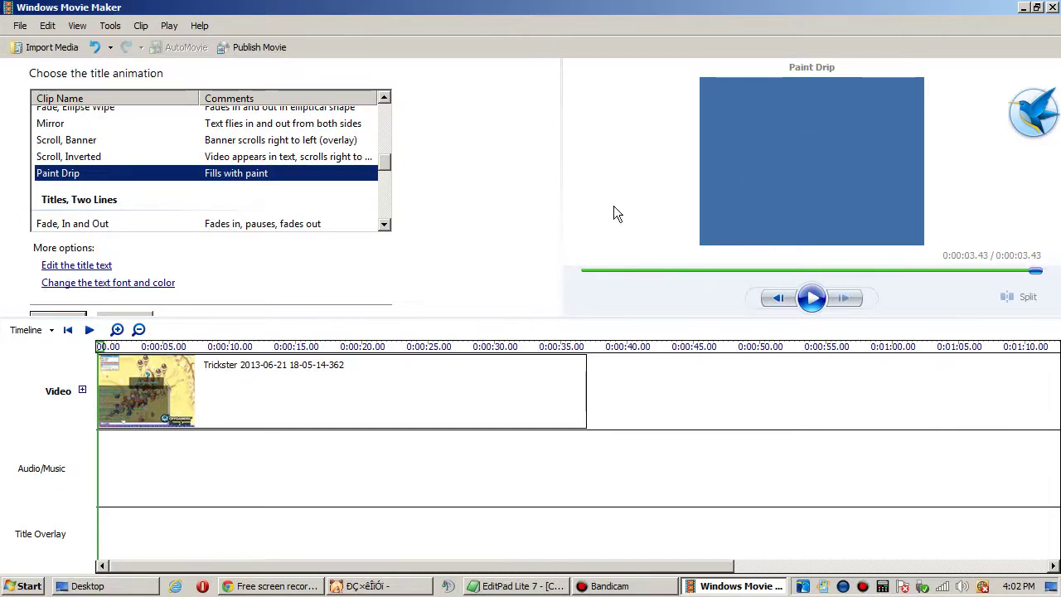
# Step: Make the title text bold pink on a black background, keeping 0% transparency
pyautogui.click(71, 283)
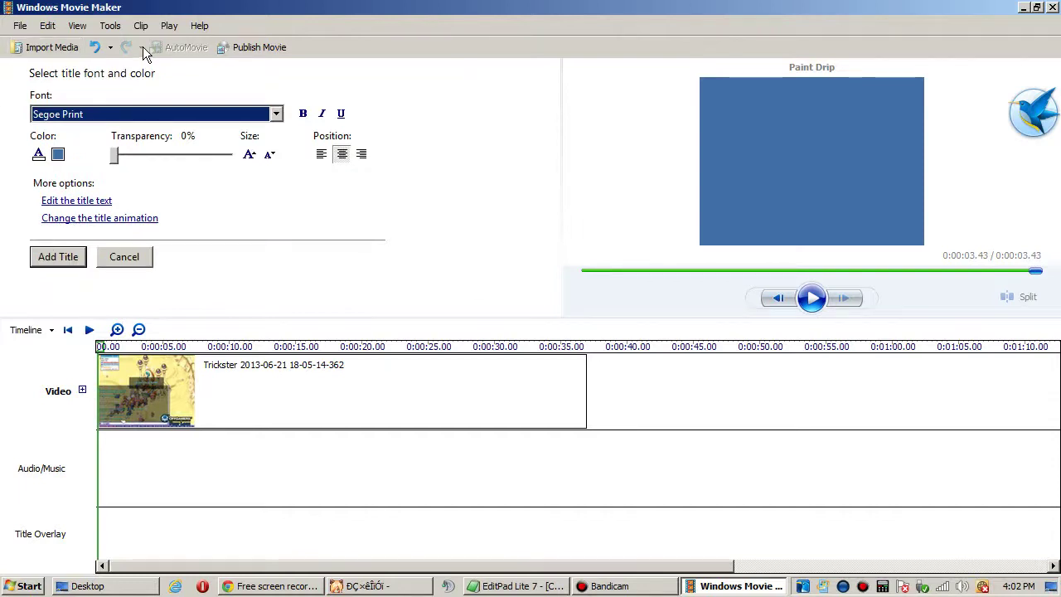
pyautogui.click(39, 155)
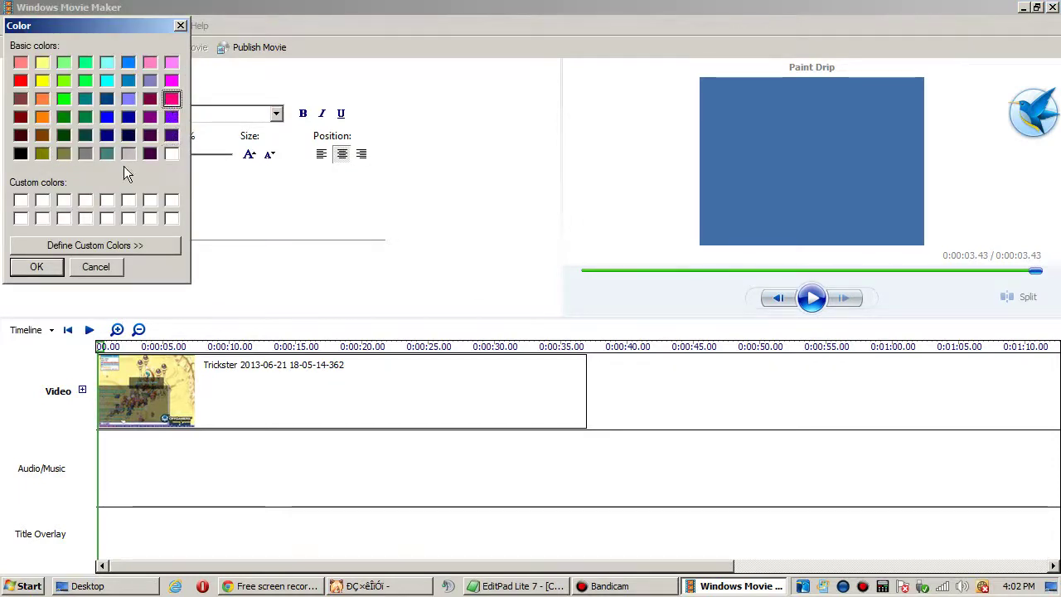
pyautogui.click(37, 266)
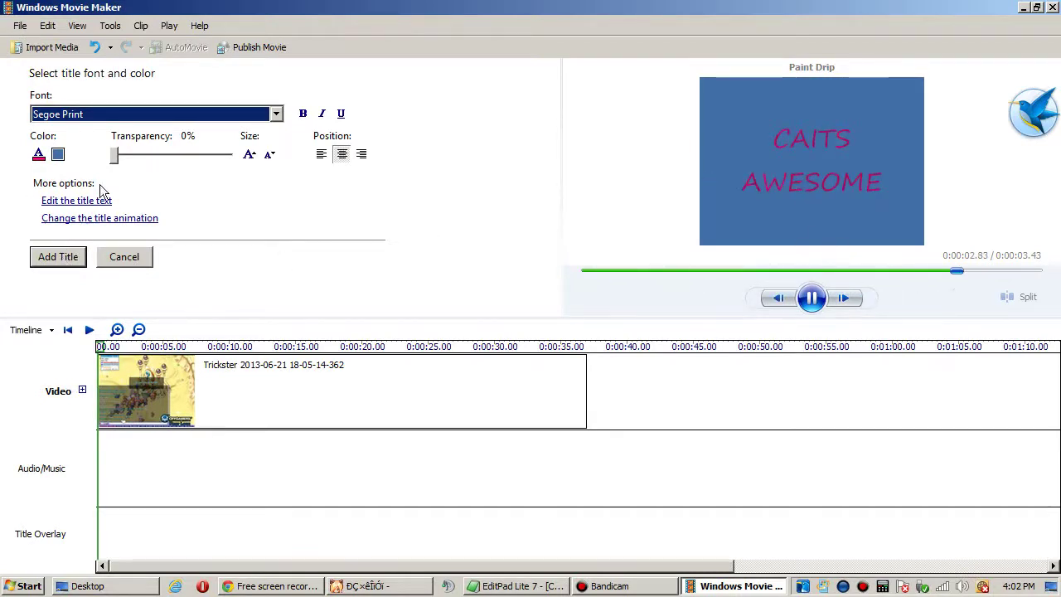
pyautogui.moveTo(114, 156)
pyautogui.mouseDown()
pyautogui.moveTo(138, 161)
pyautogui.moveTo(113, 154)
pyautogui.mouseUp()
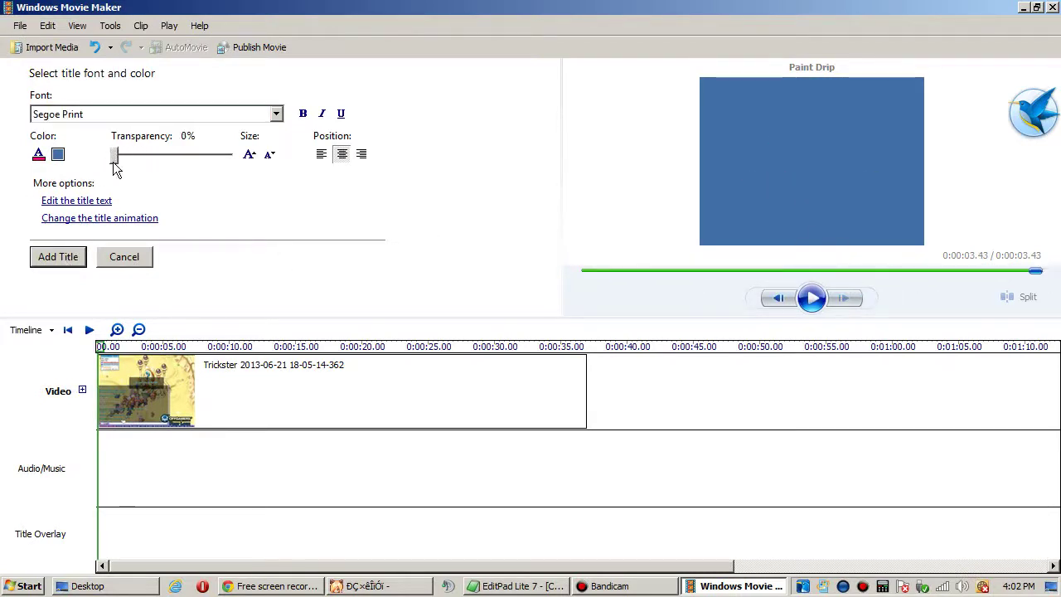
pyautogui.click(305, 116)
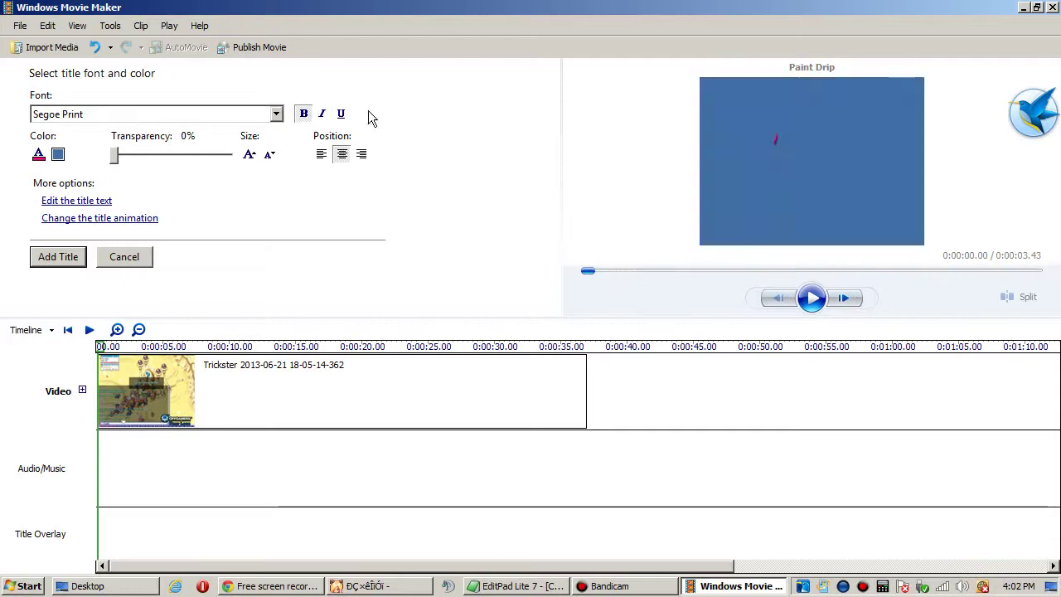
pyautogui.click(59, 155)
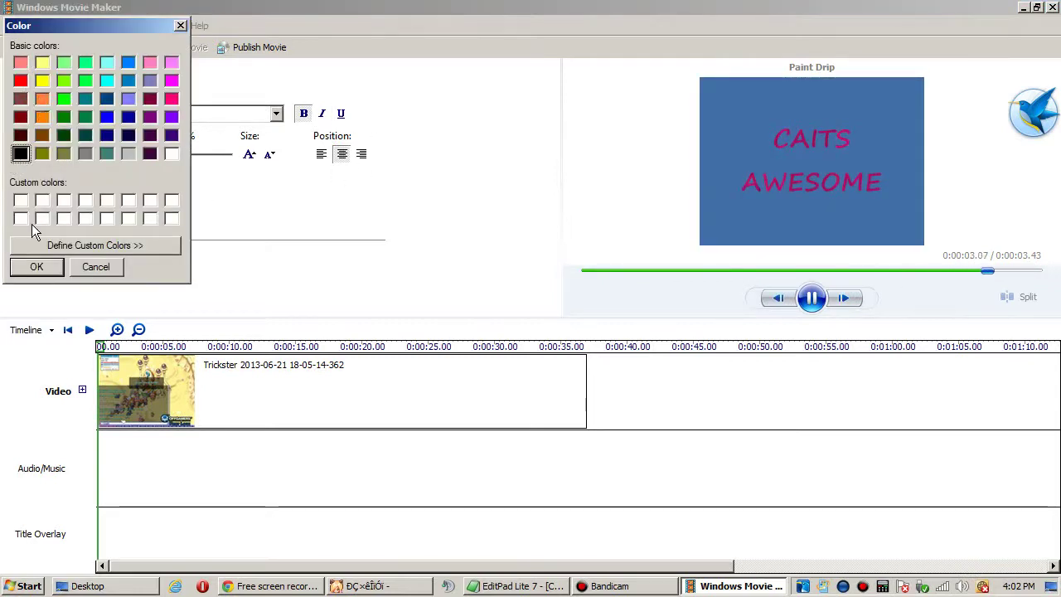
pyautogui.click(33, 267)
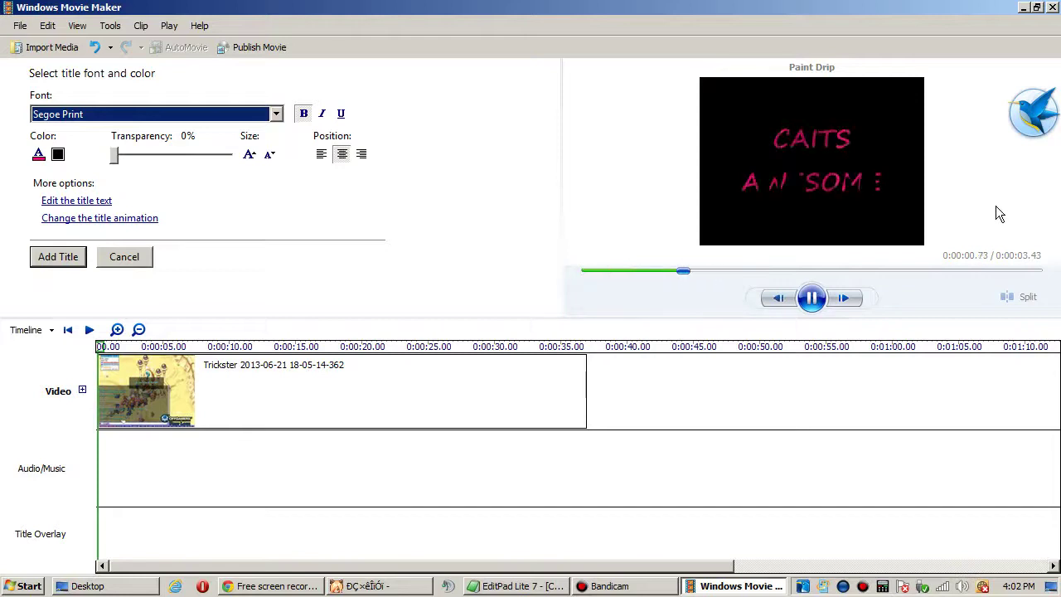
# Step: Add the title at the movie's start and stretch its clip to about 15 seconds
pyautogui.click(56, 257)
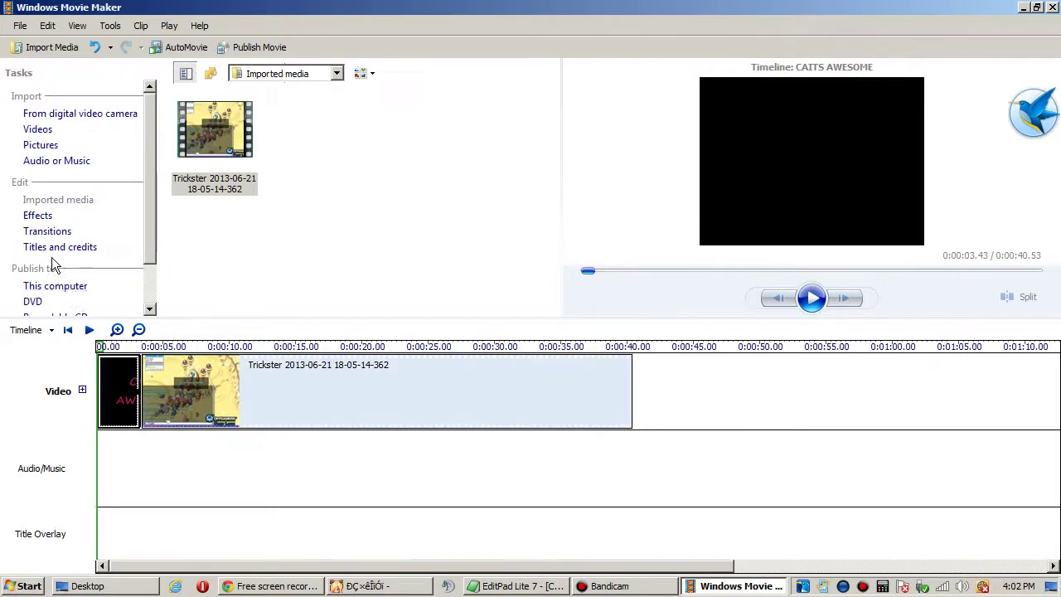
pyautogui.moveTo(107, 348)
pyautogui.mouseDown()
pyautogui.moveTo(135, 348)
pyautogui.moveTo(114, 348)
pyautogui.mouseUp()
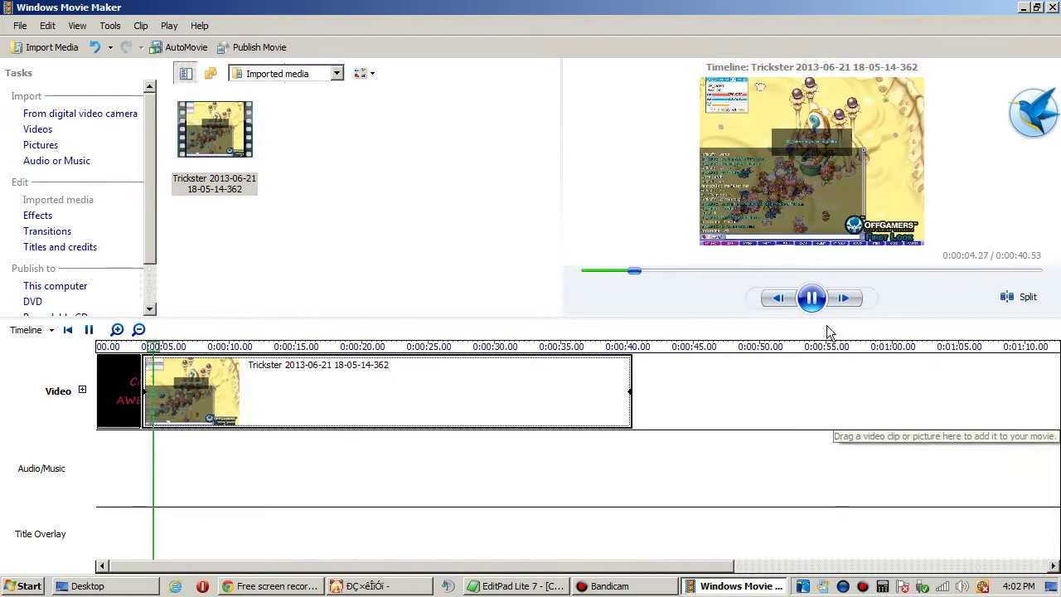
pyautogui.click(811, 298)
pyautogui.click(120, 383)
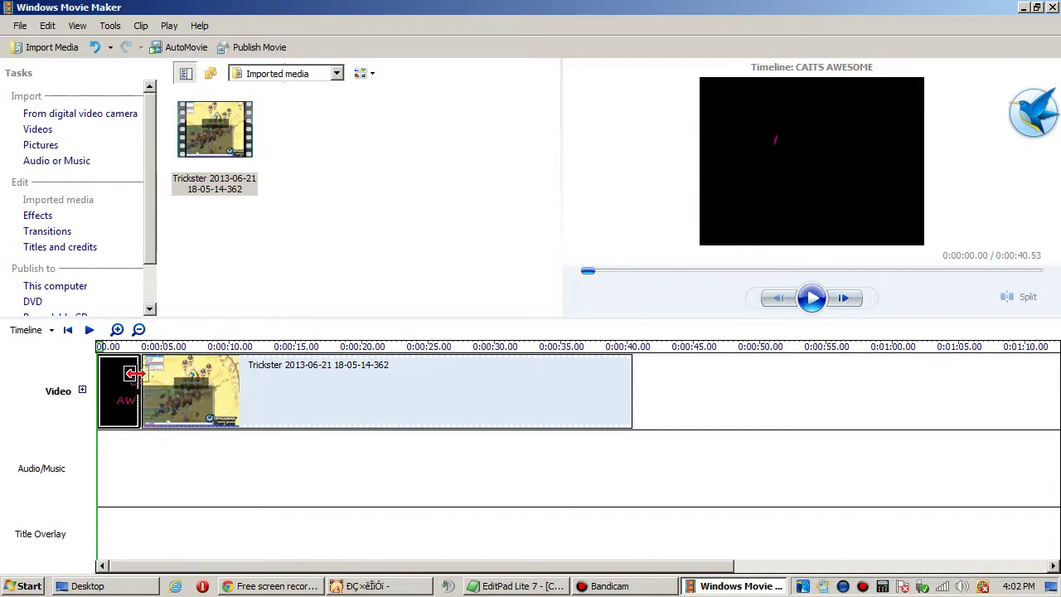
pyautogui.moveTo(142, 381); pyautogui.dragTo(302, 380)
pyautogui.click(151, 352)
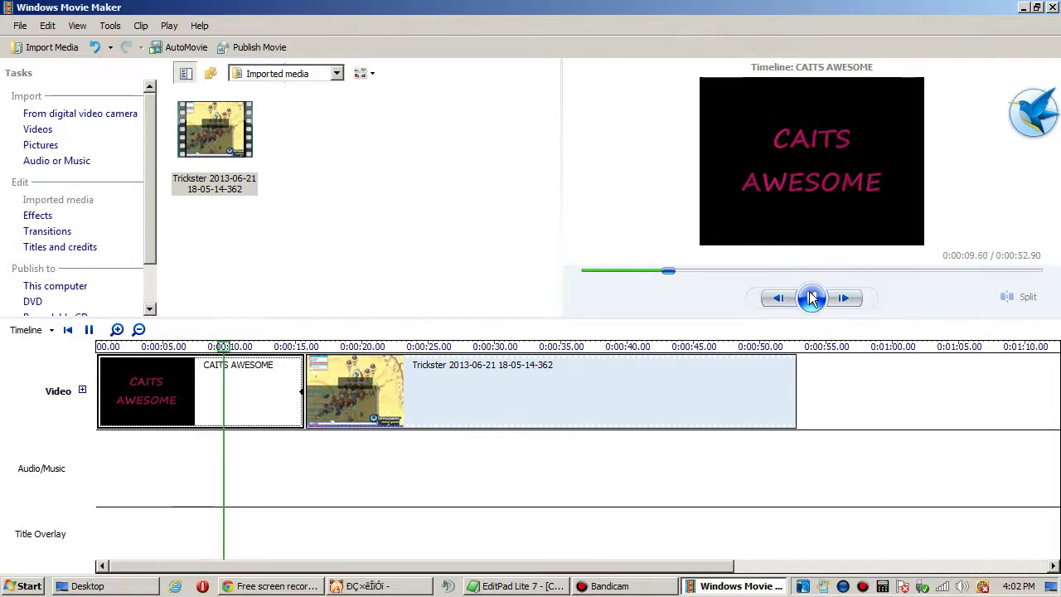
# Step: Edit the title clip to add a new line 'NUDESSSS', keeping the Paint Drip animation
pyautogui.click(811, 303)
pyautogui.rightClick(255, 399)
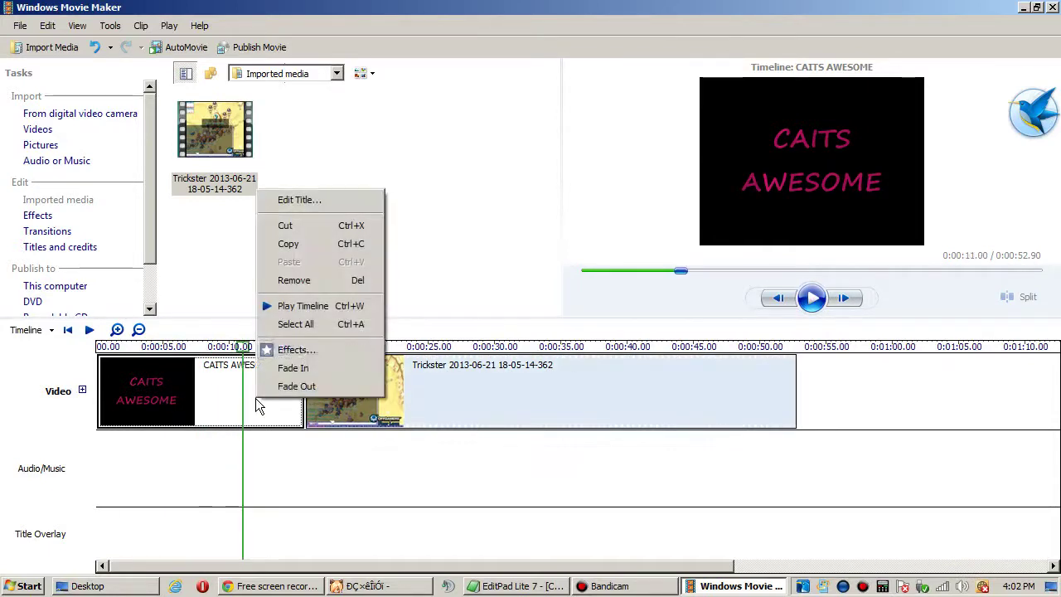
pyautogui.click(300, 201)
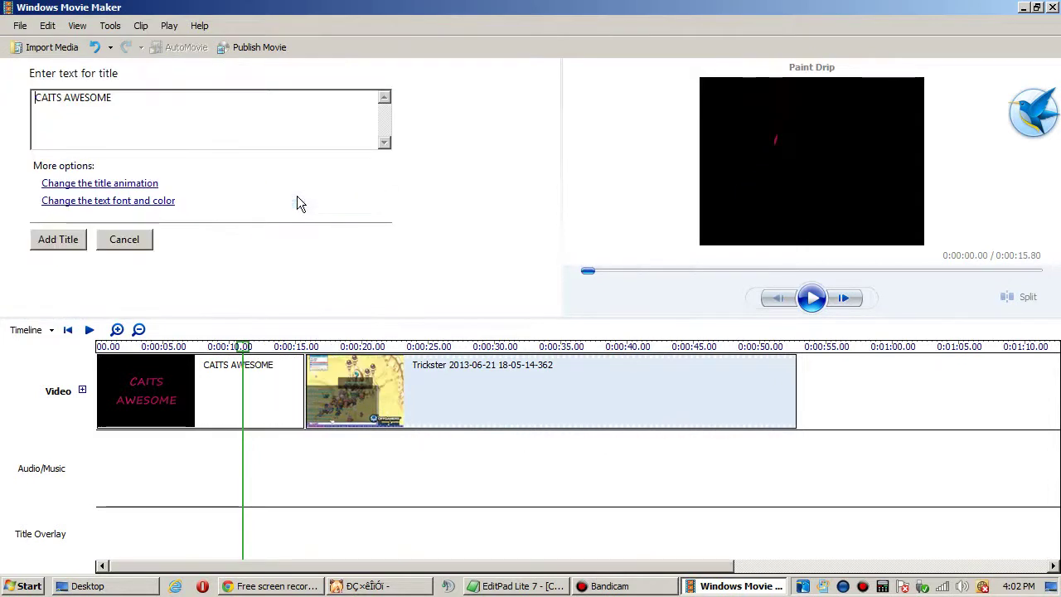
pyautogui.click(108, 184)
pyautogui.click(66, 175)
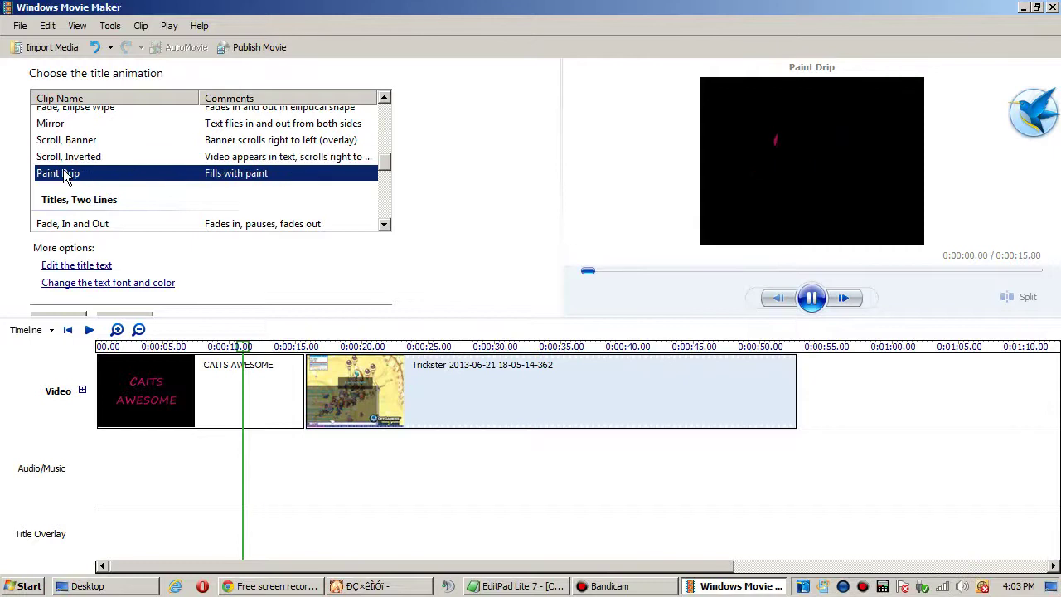
pyautogui.click(82, 266)
pyautogui.press('Return')
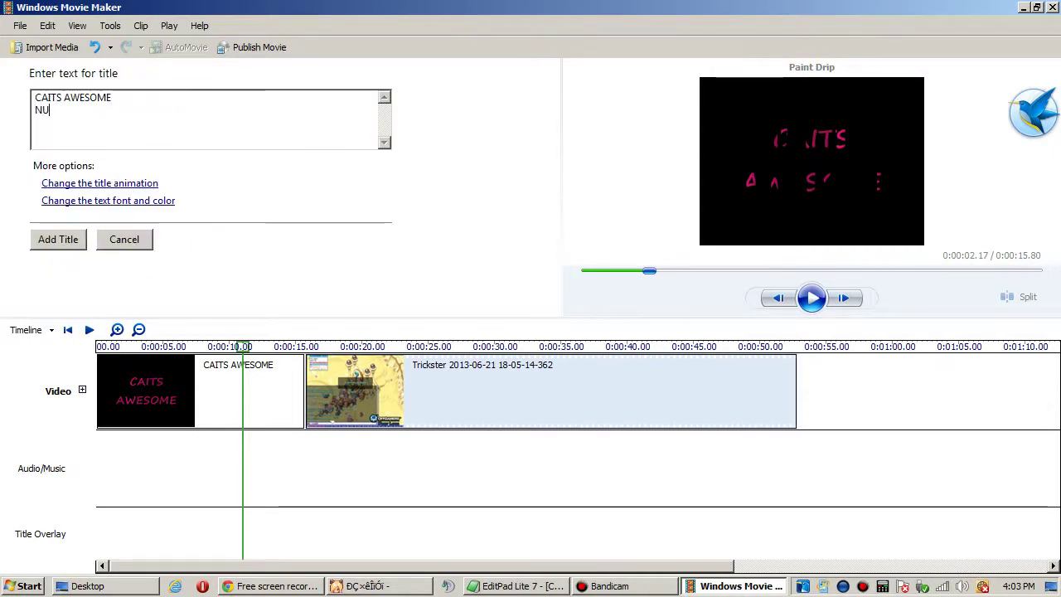
pyautogui.write('NUDESSSS')
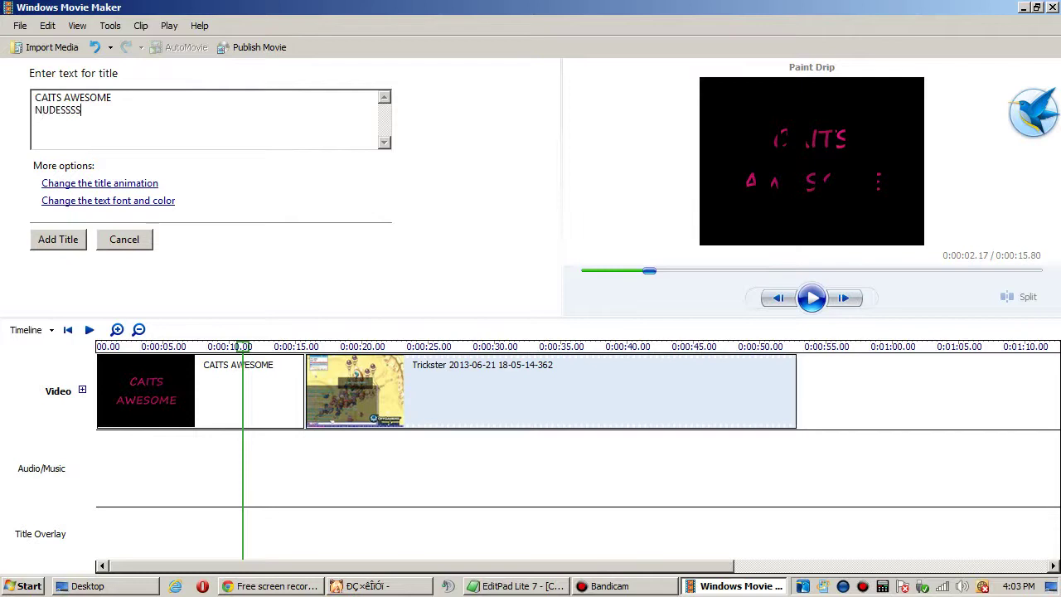
pyautogui.click(58, 241)
# Step: Trim the title clip to end at about 0:00:19.23, making the movie 0:00:56.33 long
pyautogui.click(102, 346)
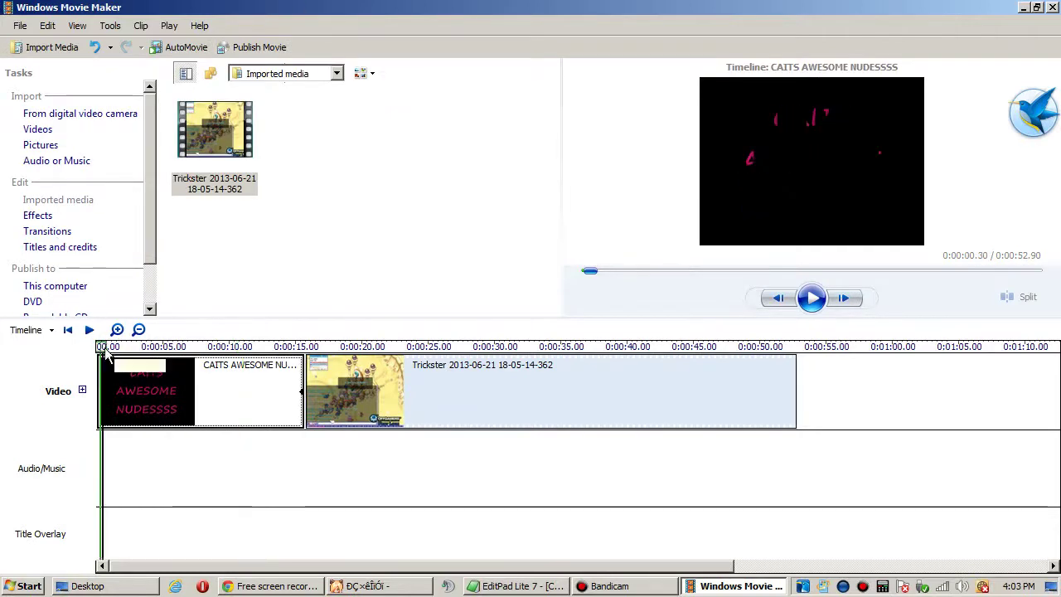
pyautogui.click(137, 374)
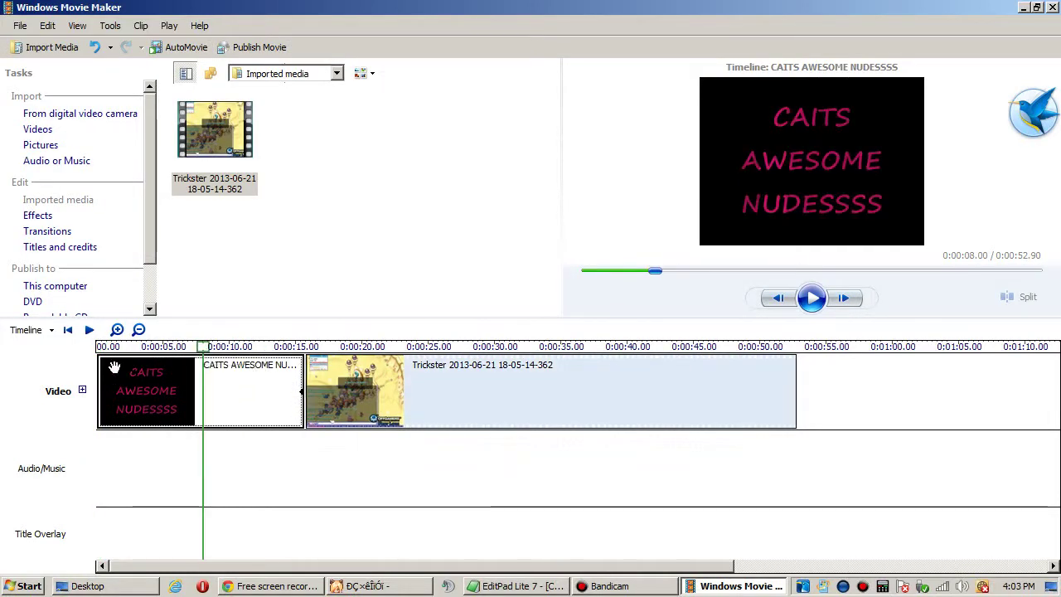
pyautogui.moveTo(300, 392); pyautogui.dragTo(707, 390)
pyautogui.click(600, 369)
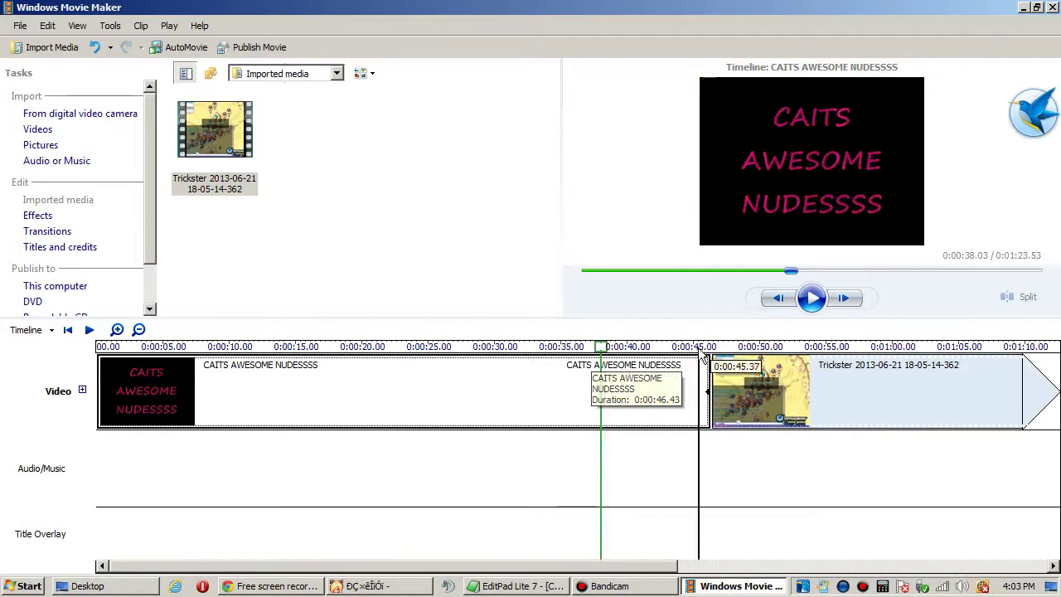
pyautogui.moveTo(99, 369); pyautogui.dragTo(760, 335)
pyautogui.moveTo(719, 373); pyautogui.dragTo(692, 358)
pyautogui.moveTo(663, 392); pyautogui.dragTo(349, 392)
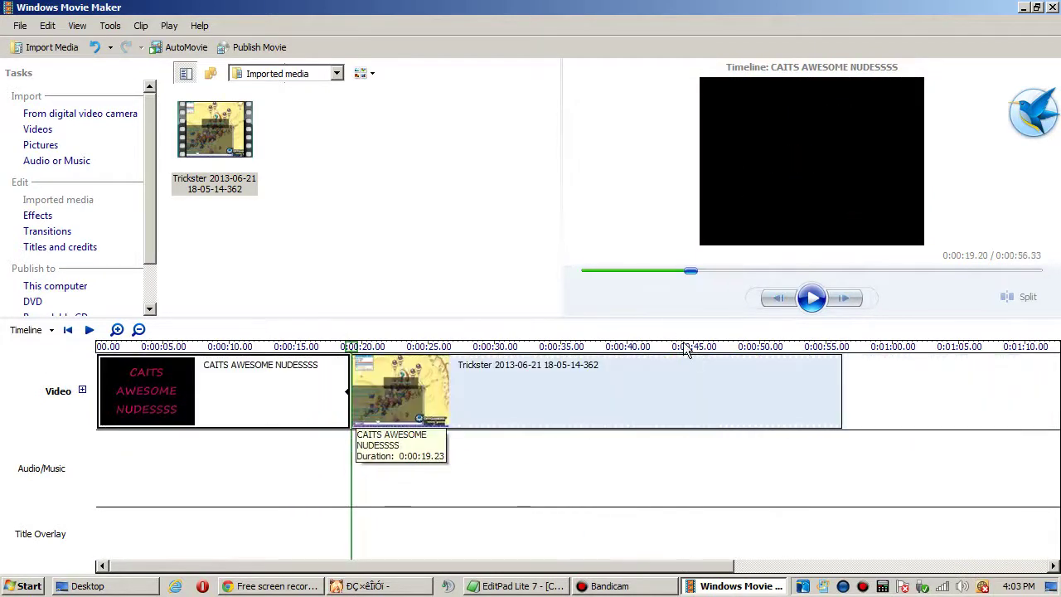
pyautogui.click(324, 346)
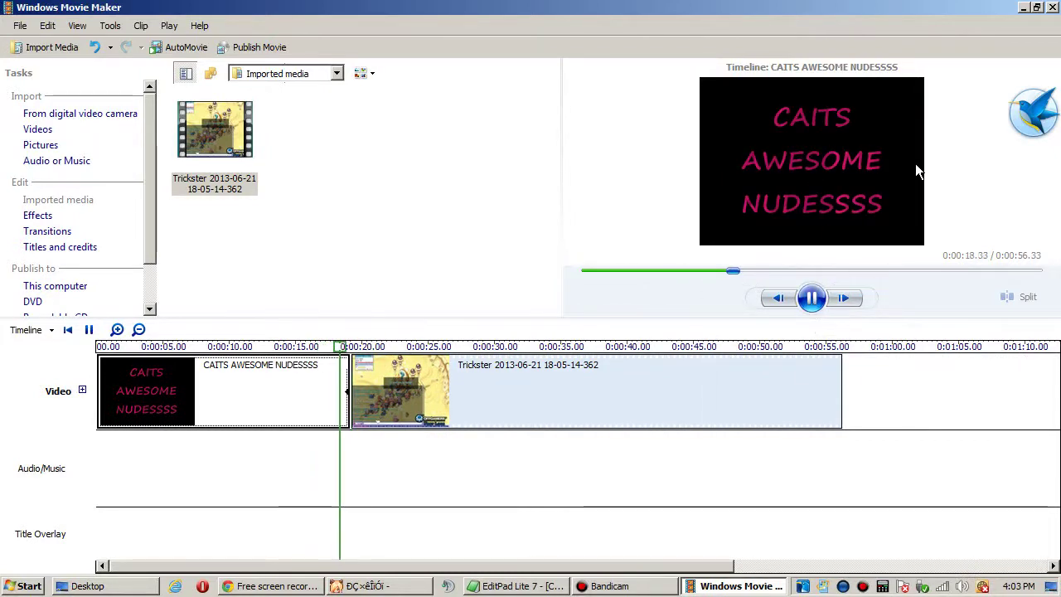
pyautogui.click(811, 298)
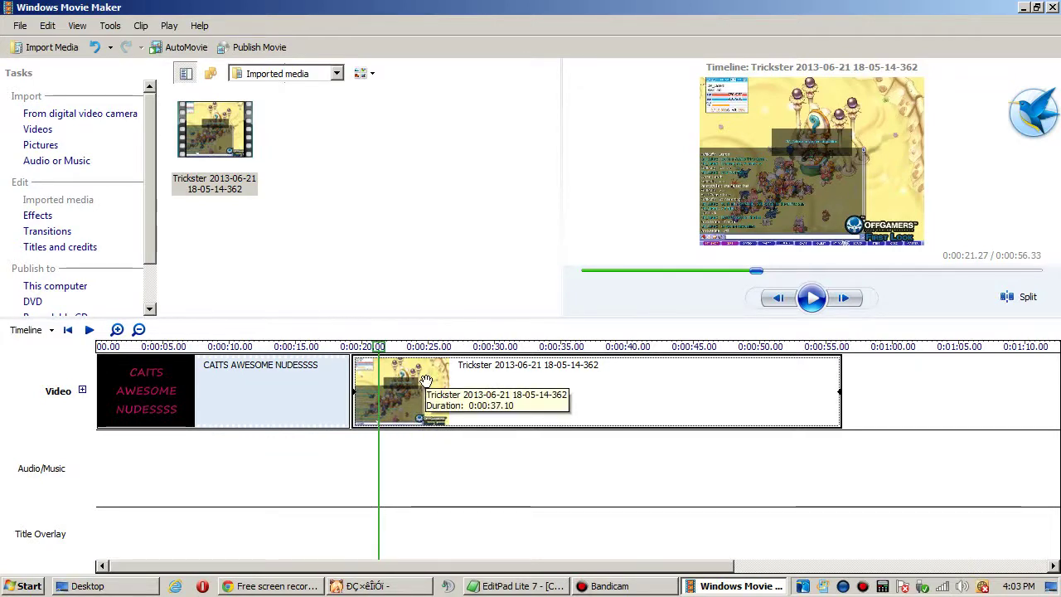
pyautogui.moveTo(351, 390); pyautogui.dragTo(355, 365)
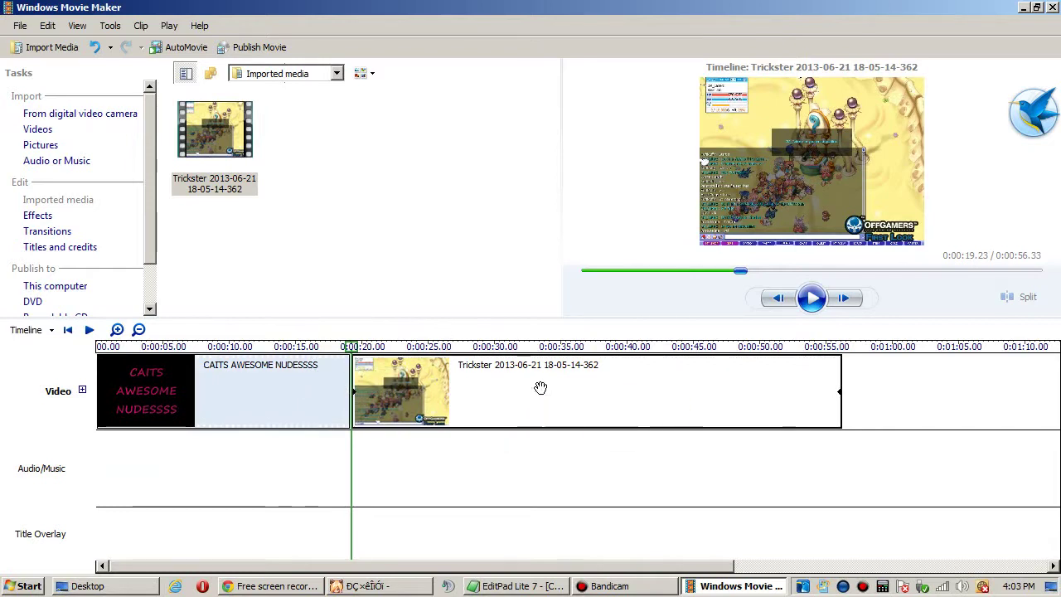
pyautogui.moveTo(543, 385); pyautogui.dragTo(420, 396)
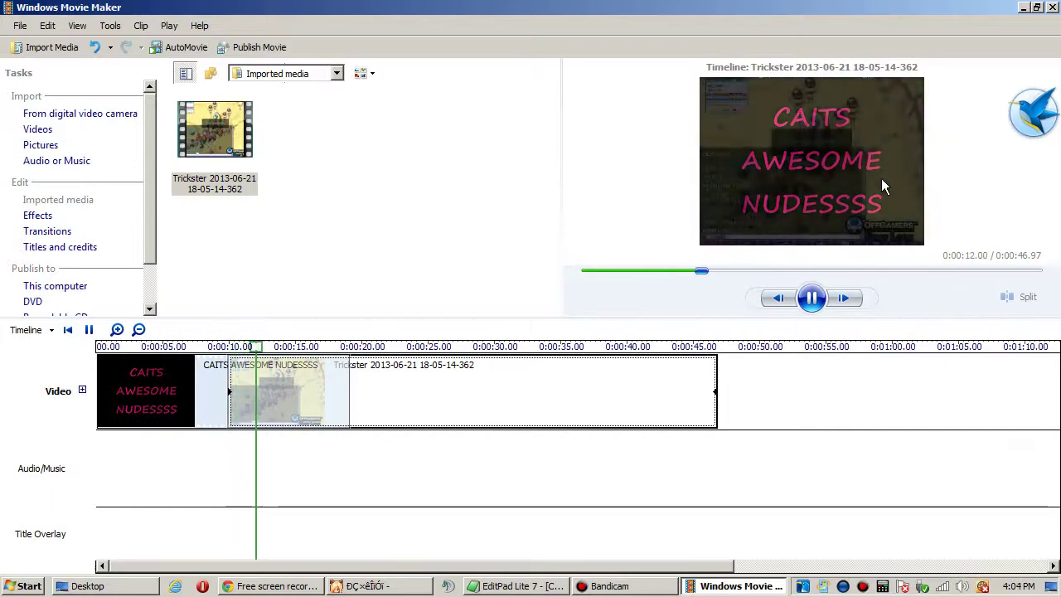
pyautogui.click(812, 298)
pyautogui.moveTo(523, 398); pyautogui.dragTo(573, 386)
pyautogui.click(307, 348)
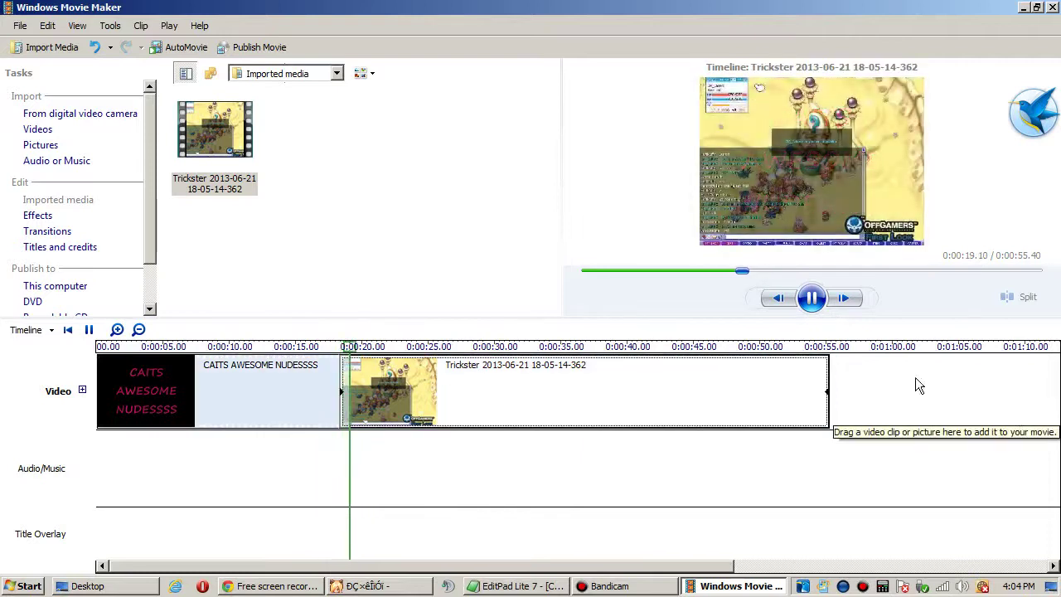
pyautogui.click(52, 50)
pyautogui.moveTo(974, 111); pyautogui.dragTo(974, 119)
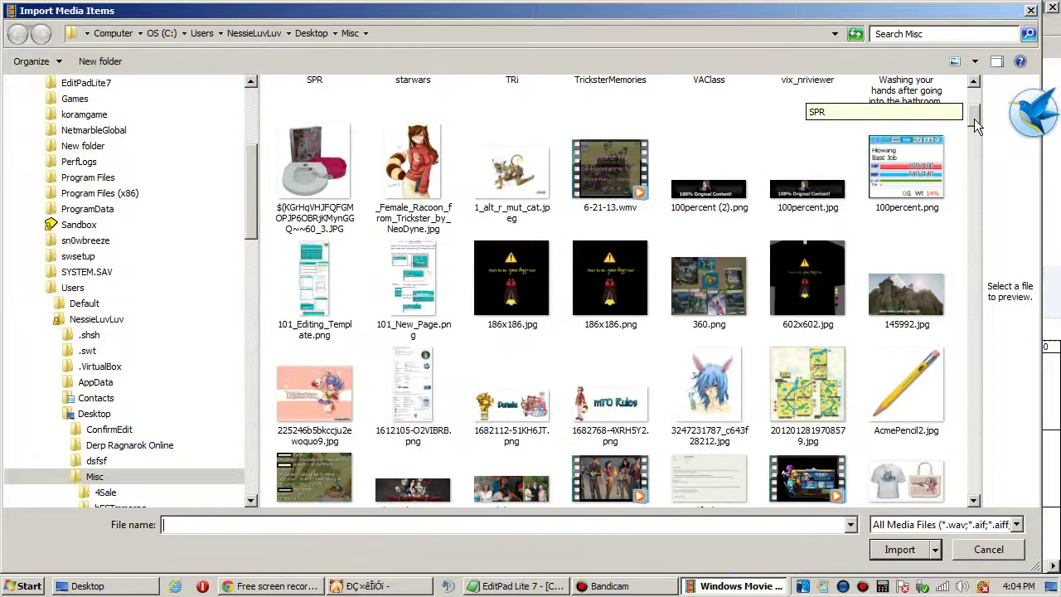
pyautogui.click(437, 171)
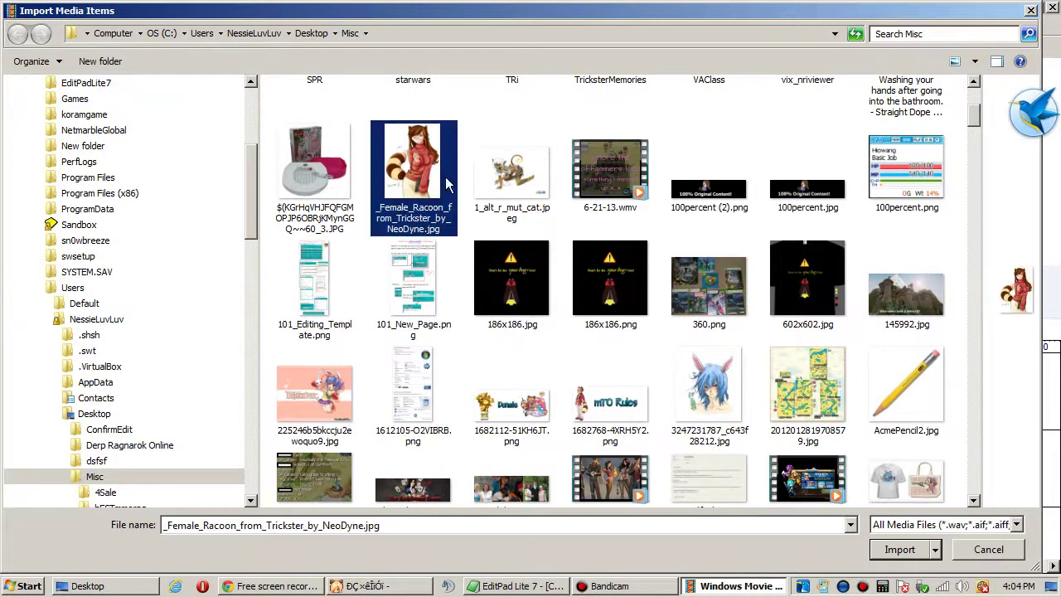
pyautogui.keyDown('ctrl'); pyautogui.click(502, 167); pyautogui.keyUp('ctrl')
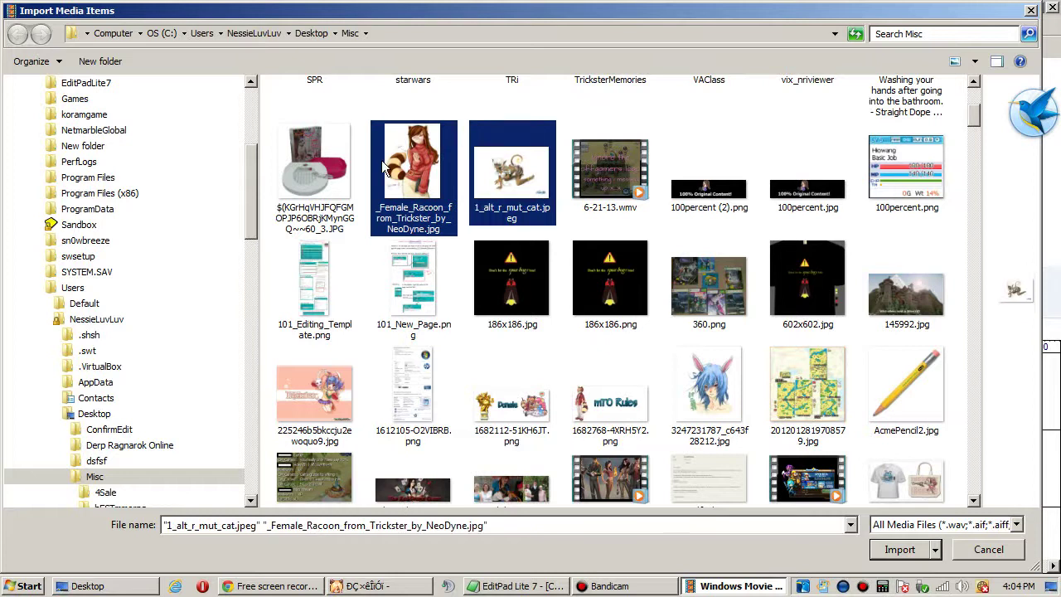
pyautogui.keyDown('ctrl'); pyautogui.click(699, 380); pyautogui.keyUp('ctrl')
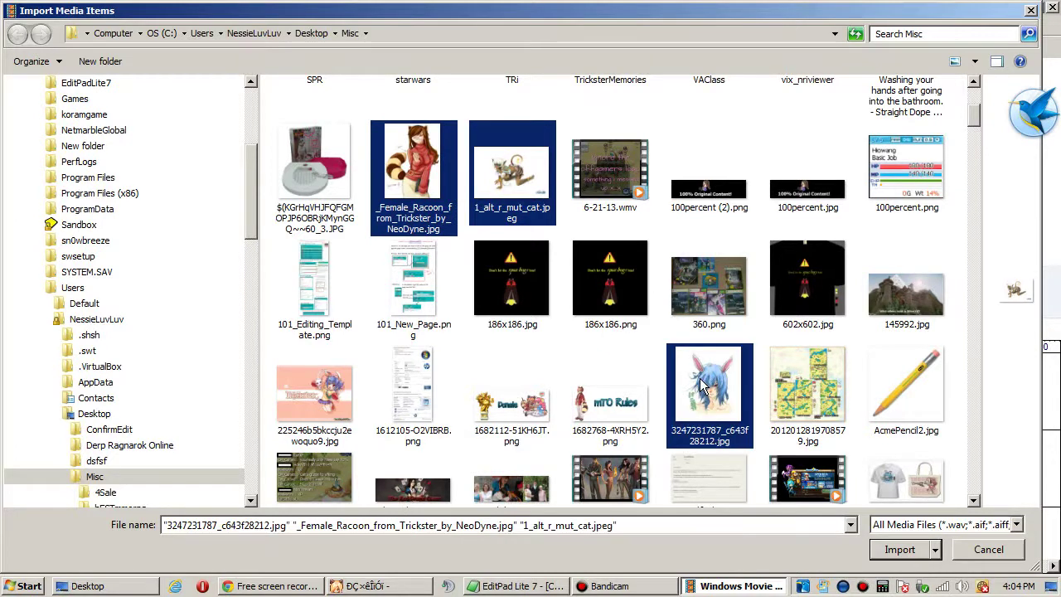
pyautogui.click(897, 555)
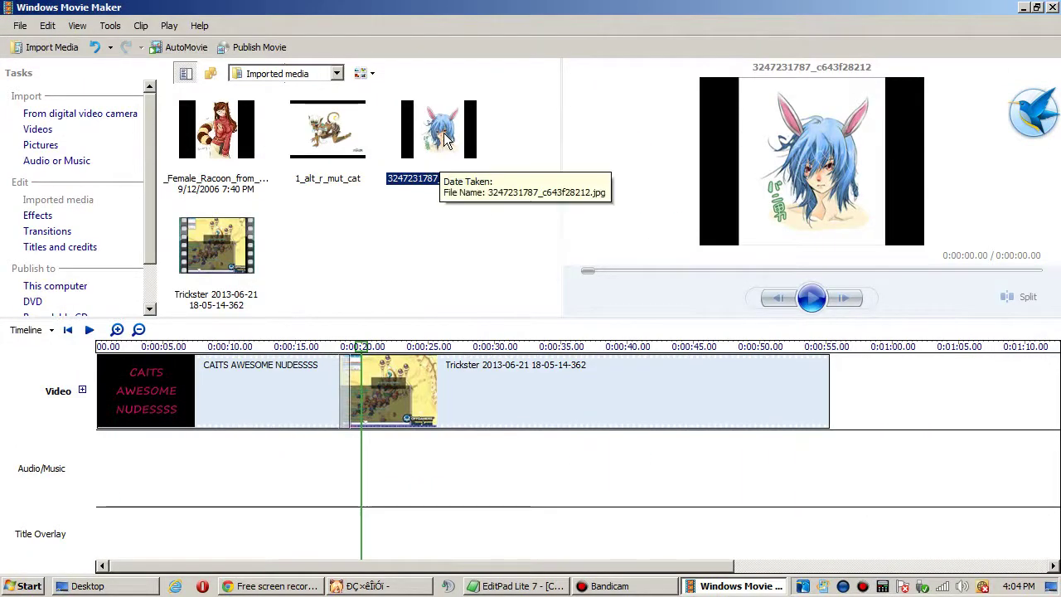
# Step: Insert the bunny picture before the Trickster clip and preview the title leading into it
pyautogui.moveTo(444, 132); pyautogui.dragTo(357, 359)
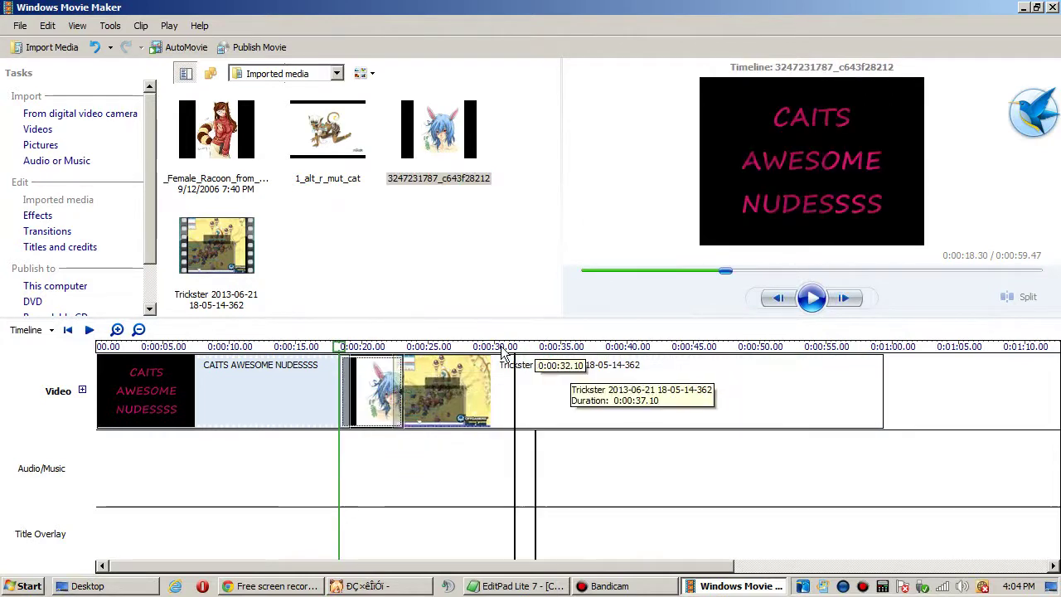
pyautogui.click(325, 394)
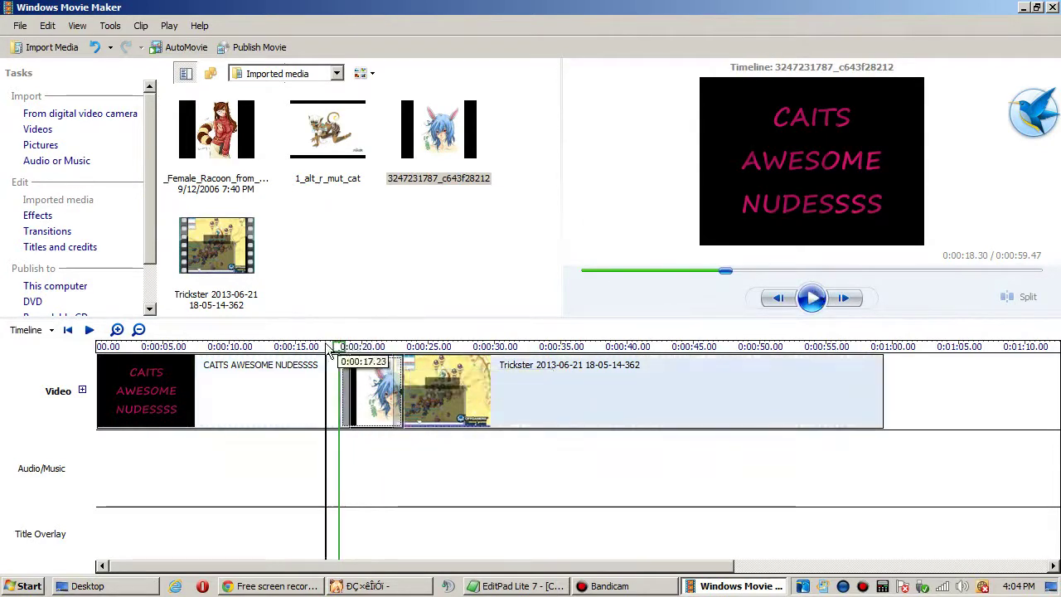
pyautogui.click(813, 300)
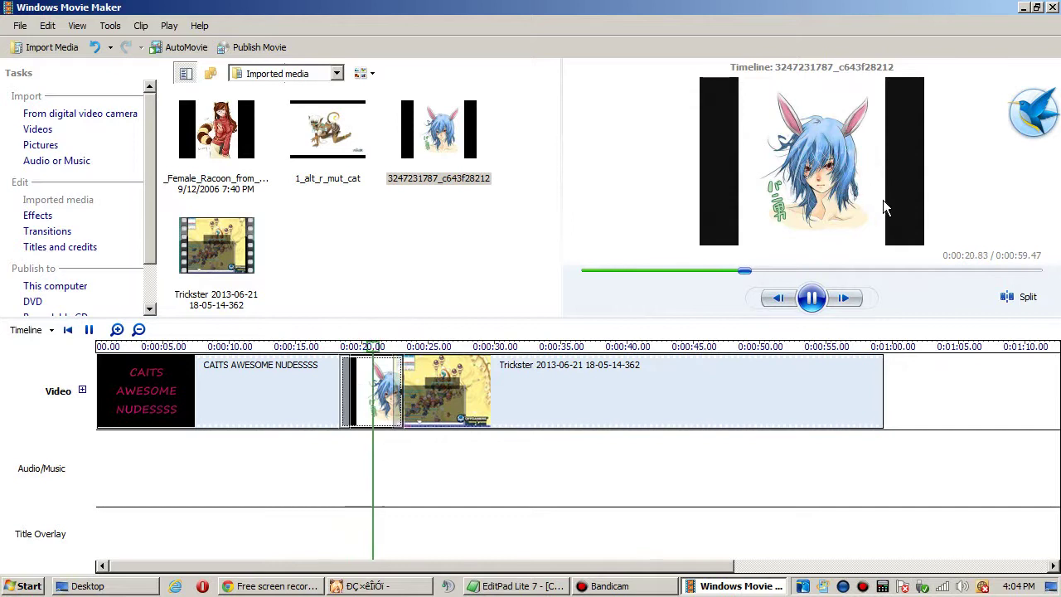
pyautogui.click(811, 298)
# Step: Place the cat picture after the title, then the racoon picture, lengthened to about 18.8 seconds
pyautogui.moveTo(340, 141); pyautogui.dragTo(369, 377)
pyautogui.moveTo(217, 133); pyautogui.dragTo(639, 390)
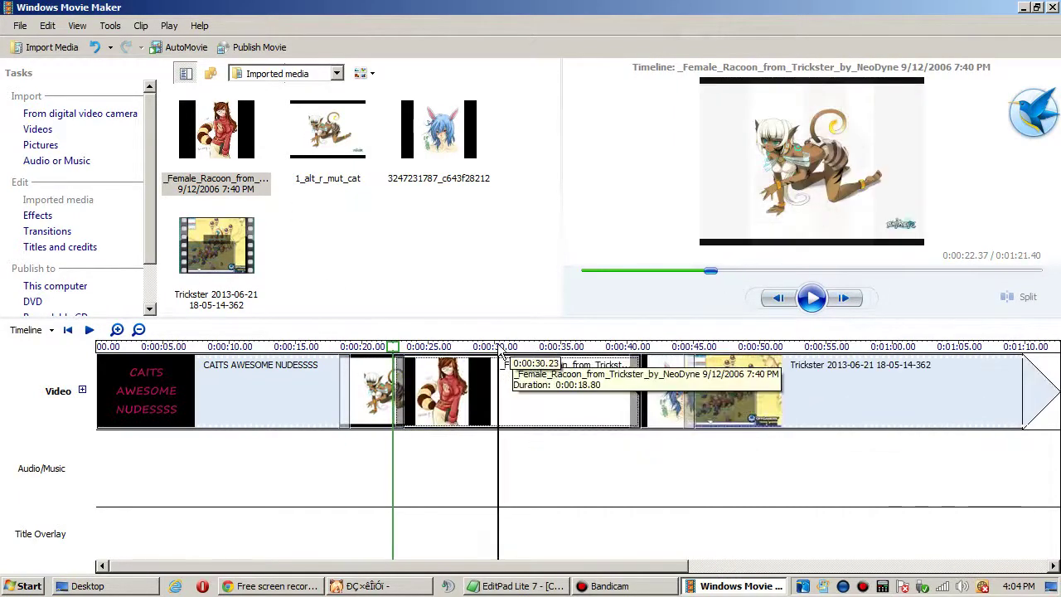
pyautogui.click(497, 347)
pyautogui.click(812, 299)
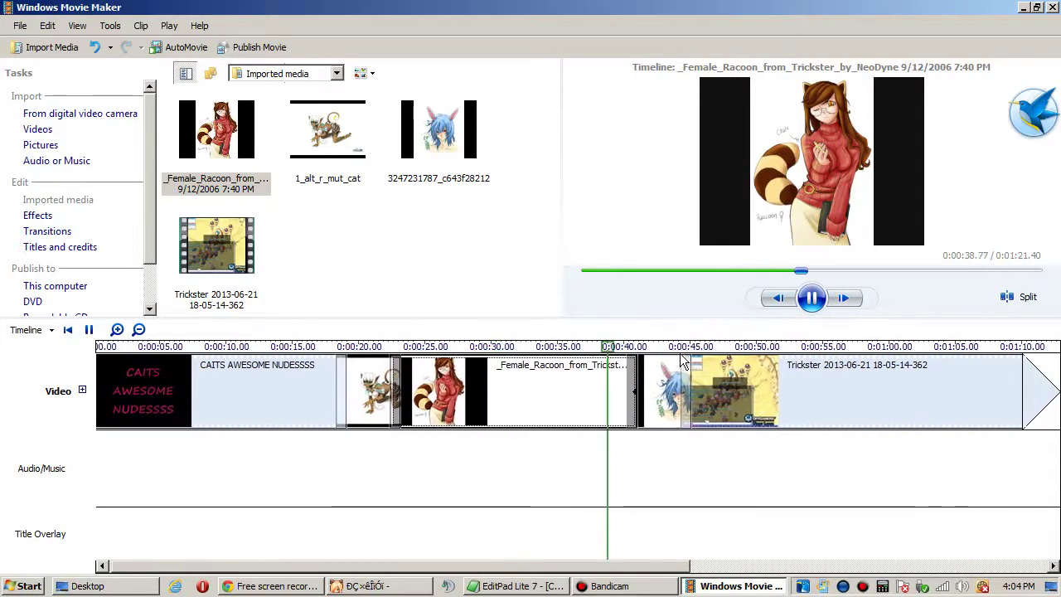
pyautogui.press('space')
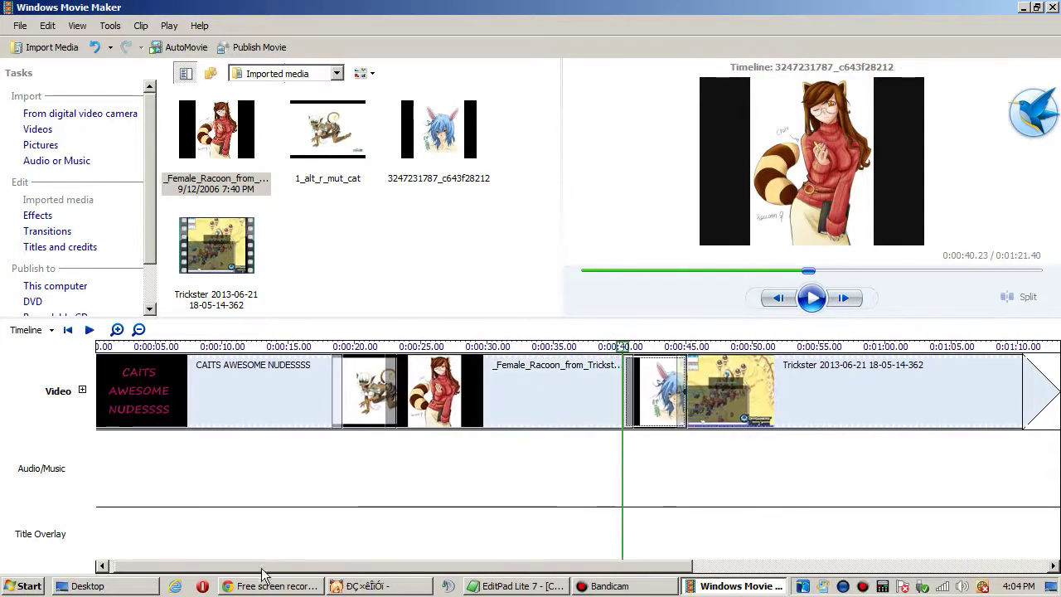
pyautogui.moveTo(261, 571); pyautogui.dragTo(249, 570)
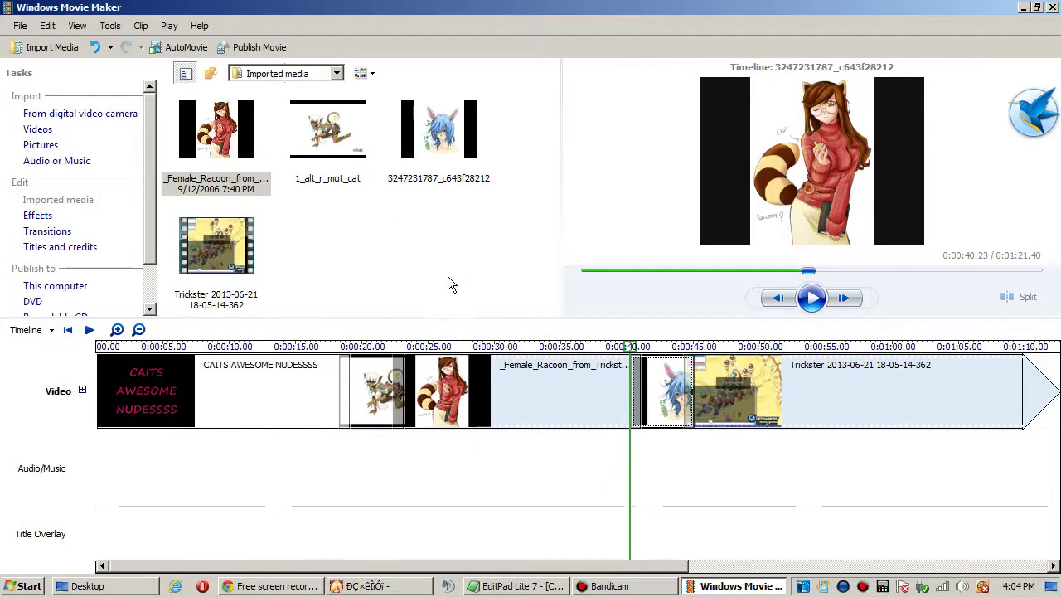
# Step: Add the Page Curl, Up Right transition between the title and the cat picture, and preview it
pyautogui.click(123, 25)
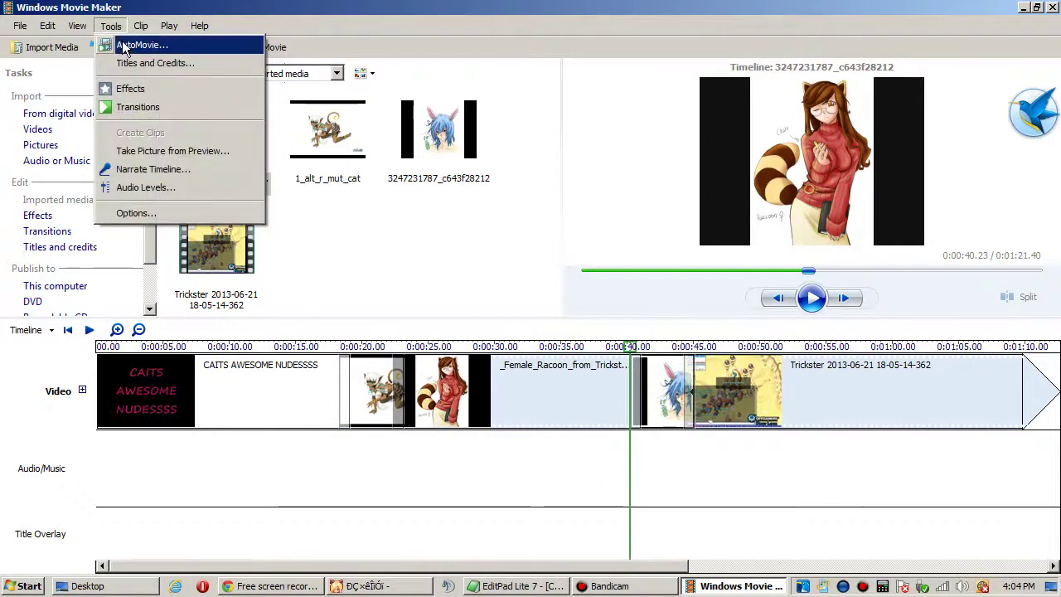
pyautogui.click(118, 25)
pyautogui.click(118, 25)
pyautogui.click(112, 26)
pyautogui.click(112, 26)
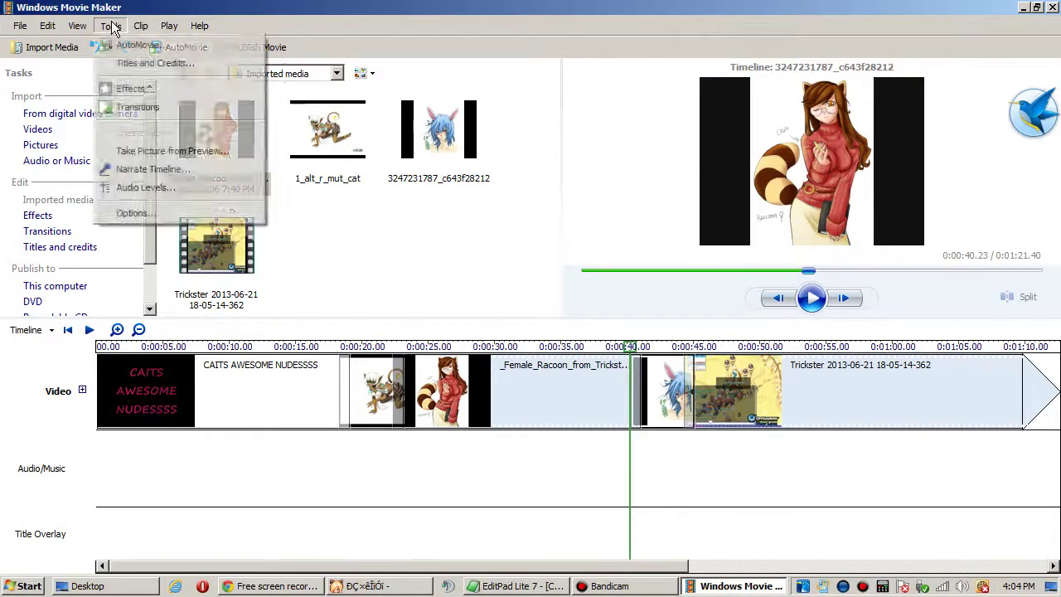
pyautogui.click(129, 108)
pyautogui.moveTo(553, 106); pyautogui.dragTo(568, 202)
pyautogui.click(292, 157)
pyautogui.moveTo(304, 157); pyautogui.dragTo(369, 383)
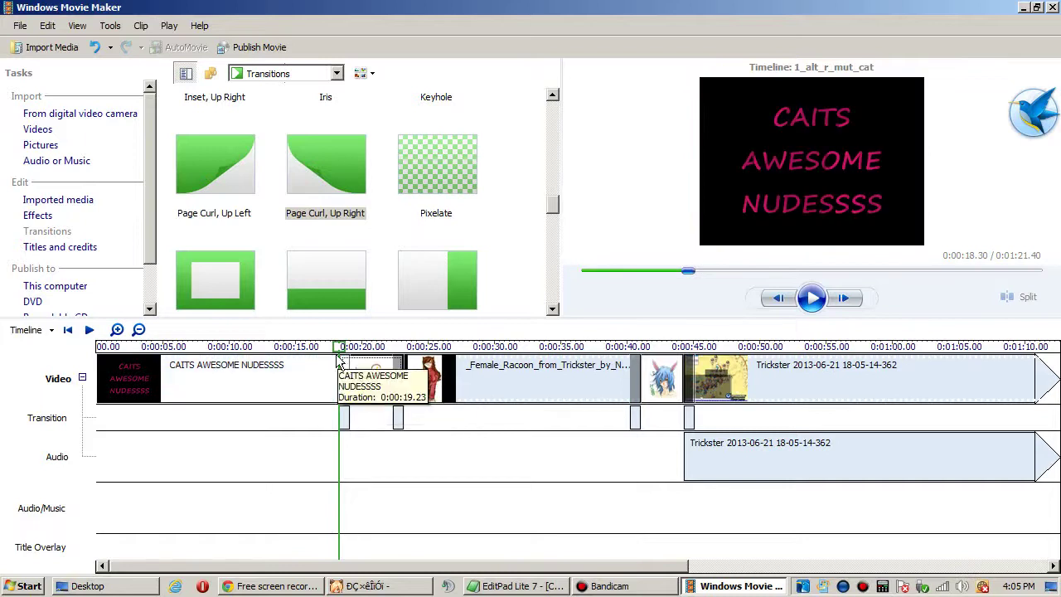
pyautogui.click(323, 373)
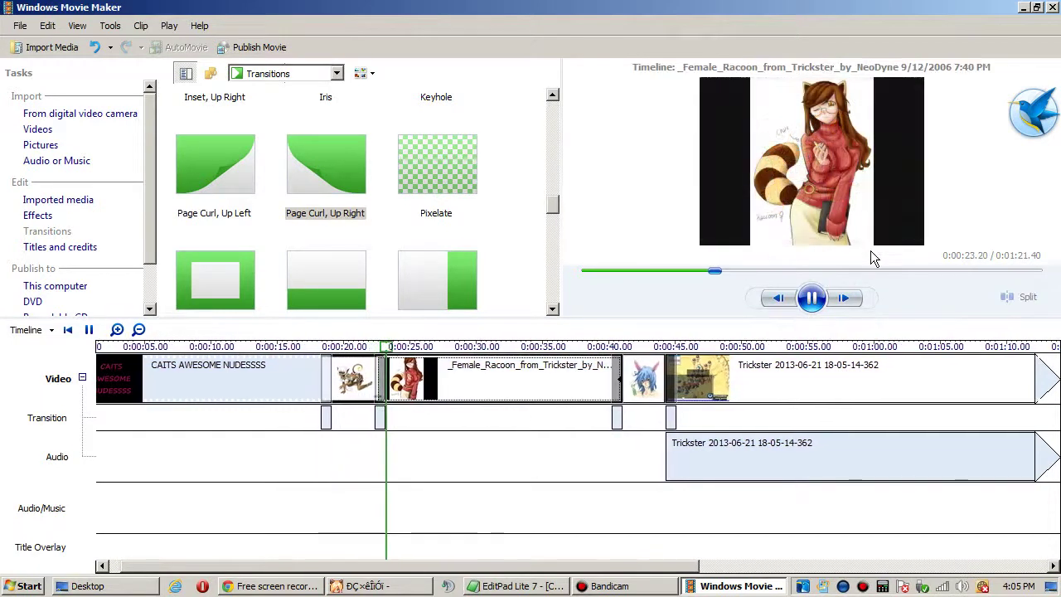
pyautogui.click(811, 298)
# Step: Add the Spin transition between the racoon and bunny pictures
pyautogui.moveTo(553, 204); pyautogui.dragTo(556, 245)
pyautogui.moveTo(437, 220); pyautogui.dragTo(603, 356)
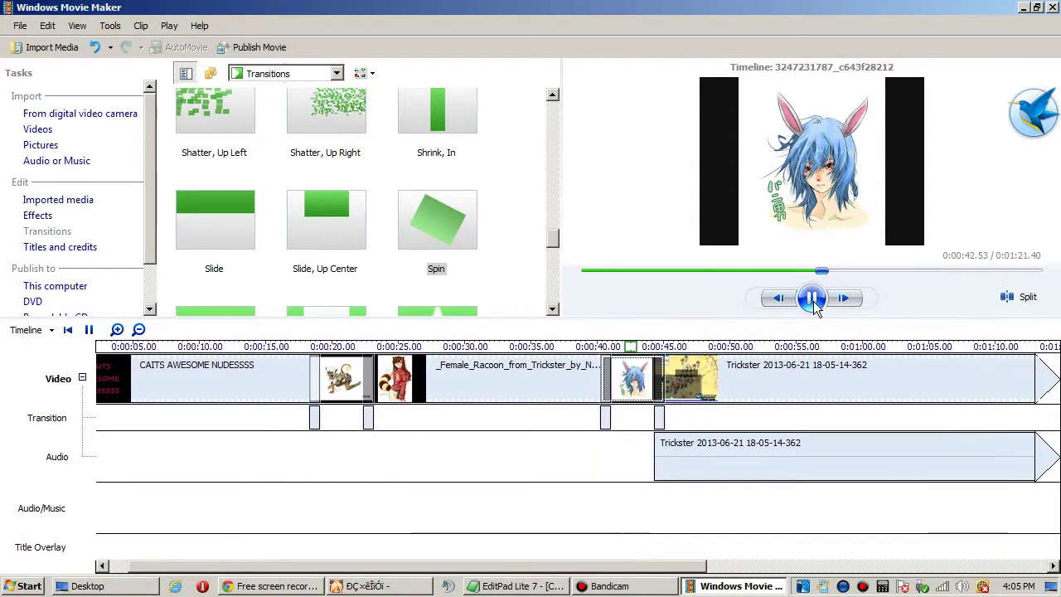
pyautogui.scroll(-5, 563, 252)
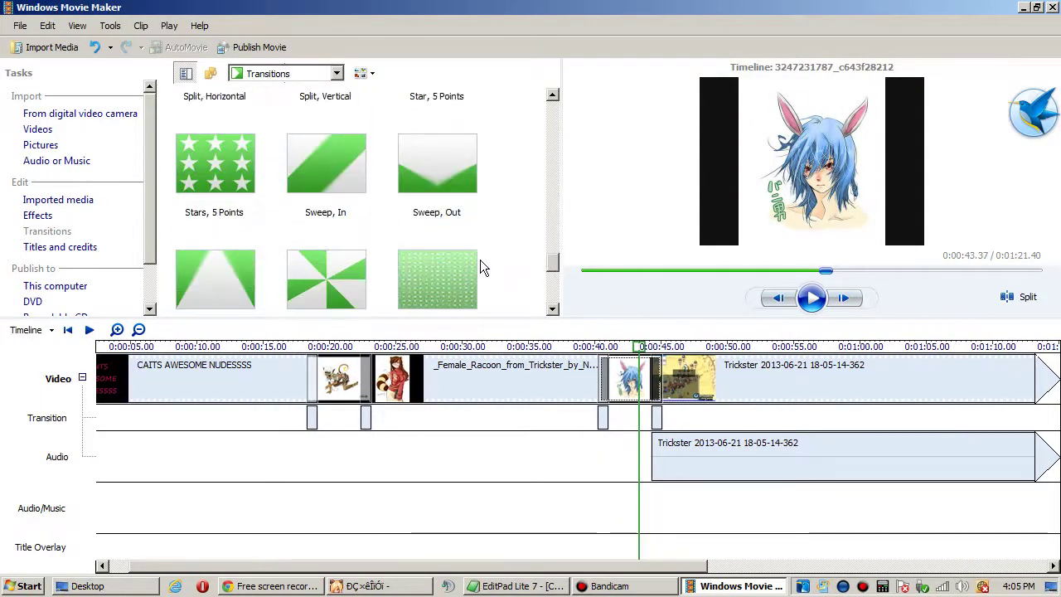
pyautogui.click(464, 264)
pyautogui.click(110, 27)
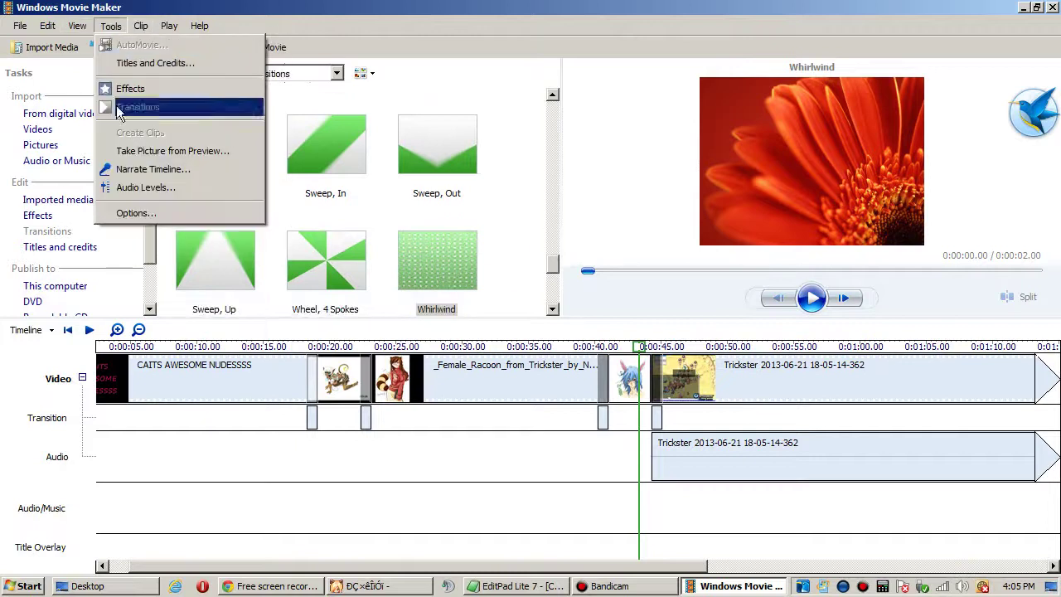
pyautogui.click(236, 7)
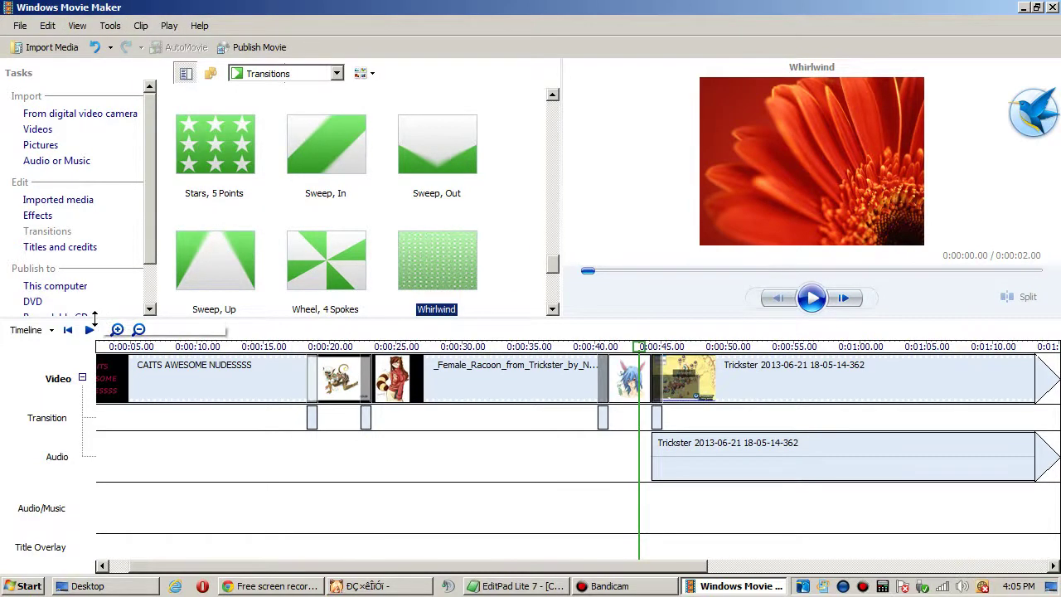
# Step: Collapse and re-expand the Video track's transition and audio rows
pyautogui.click(82, 378)
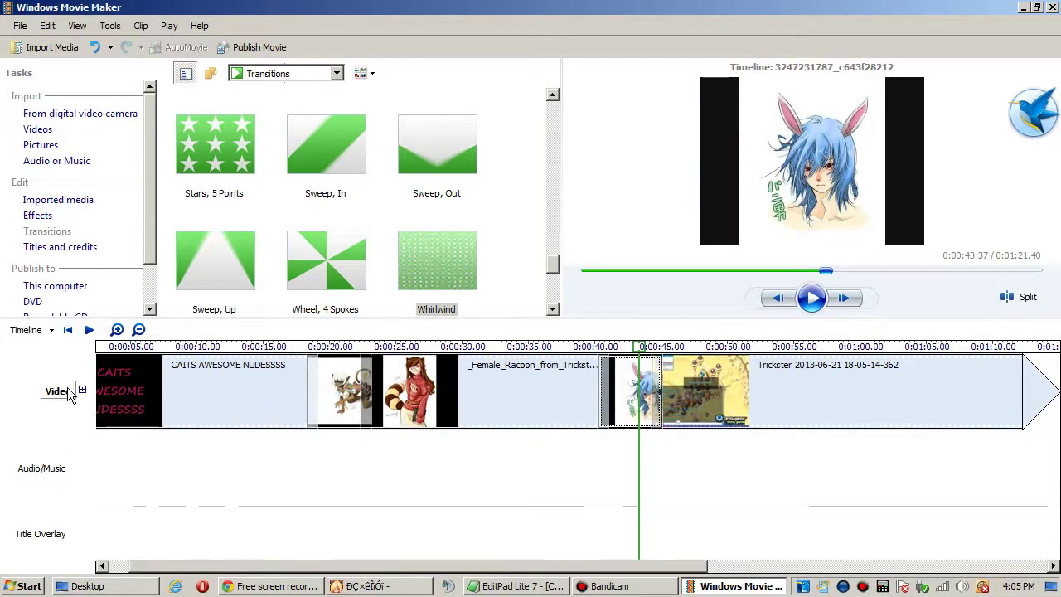
pyautogui.click(60, 400)
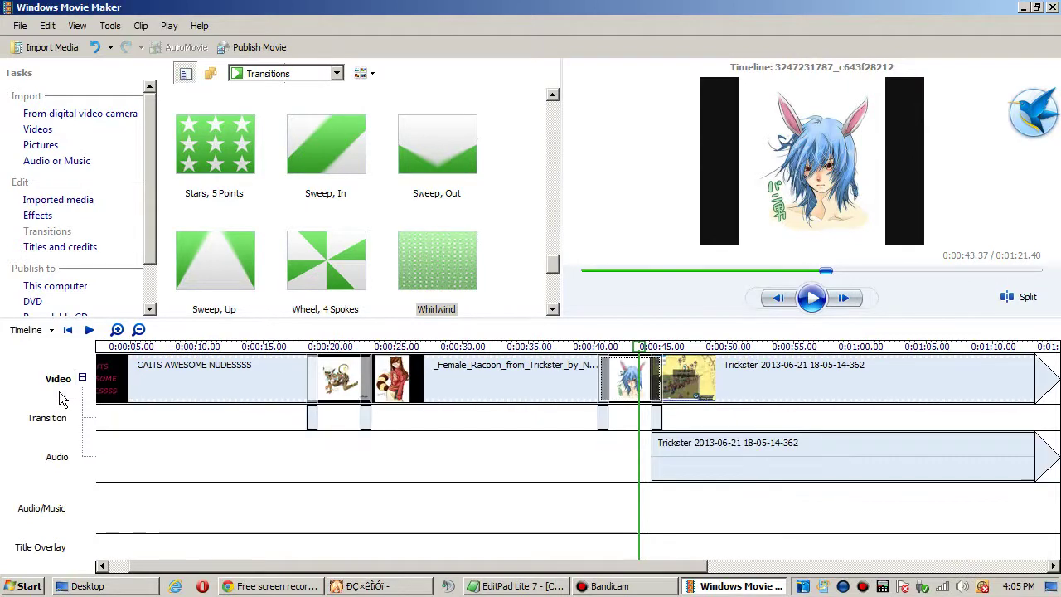
pyautogui.click(62, 388)
pyautogui.click(60, 390)
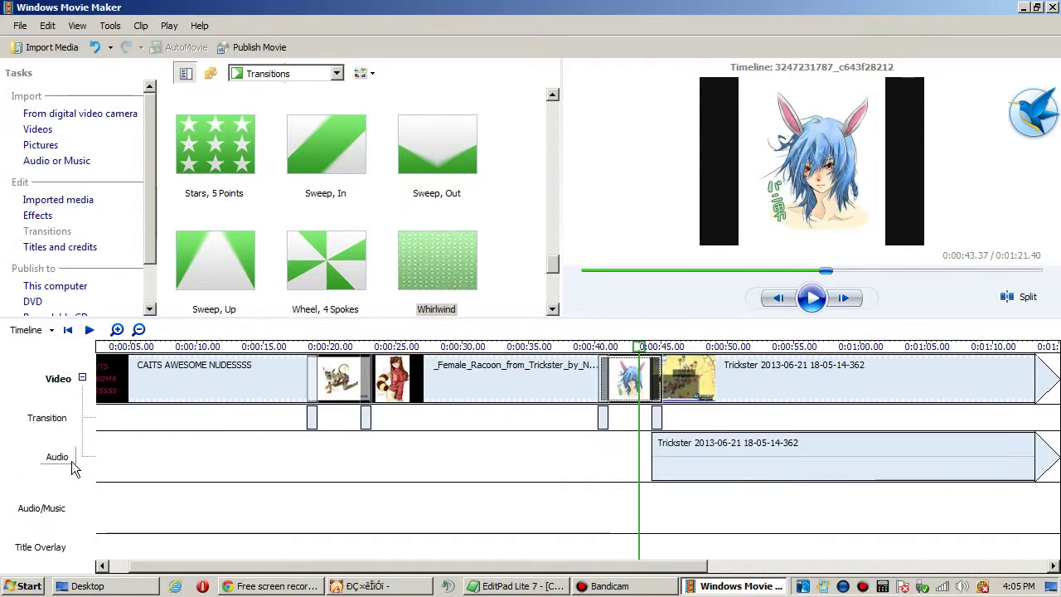
pyautogui.click(681, 458)
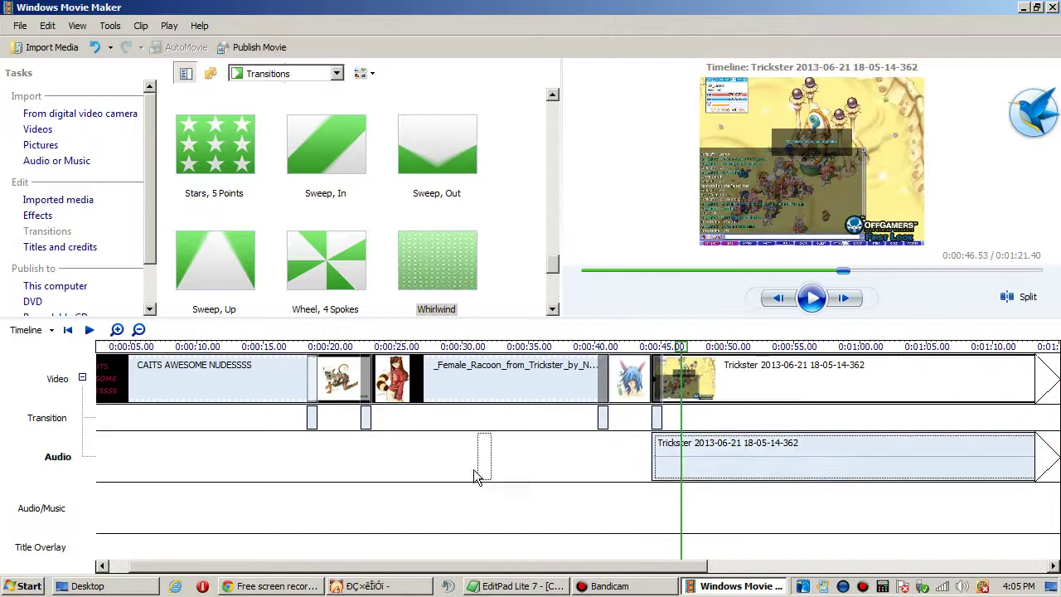
pyautogui.moveTo(285, 471); pyautogui.dragTo(573, 532)
pyautogui.moveTo(553, 567); pyautogui.dragTo(727, 566)
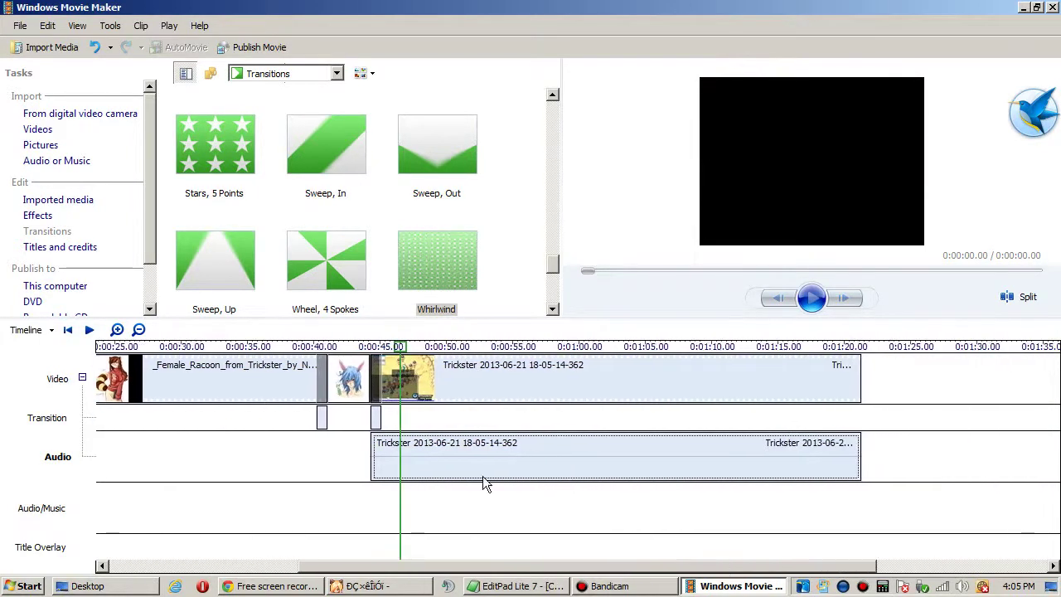
pyautogui.click(437, 377)
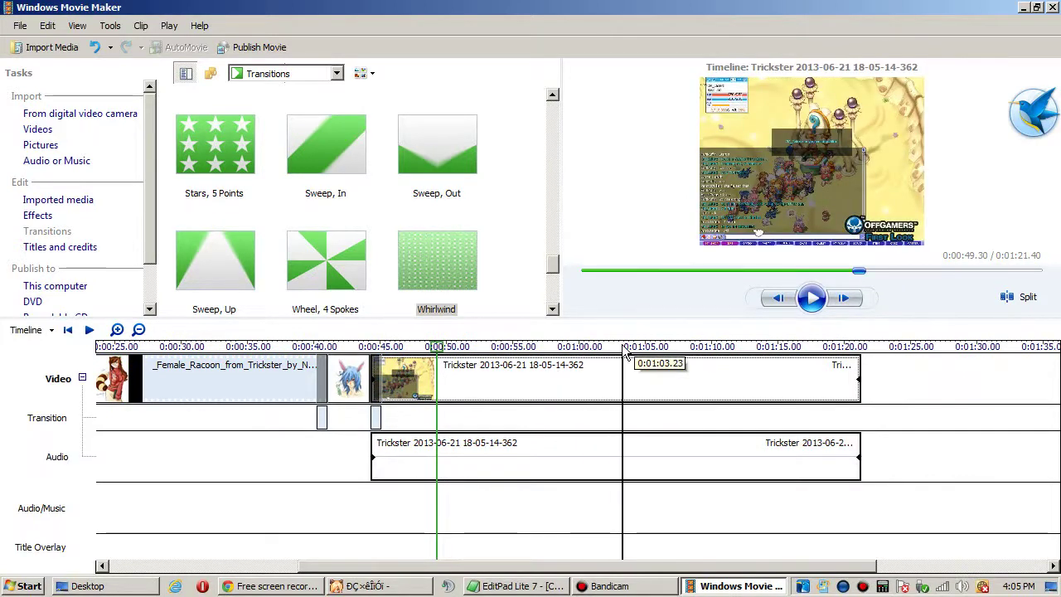
pyautogui.click(479, 347)
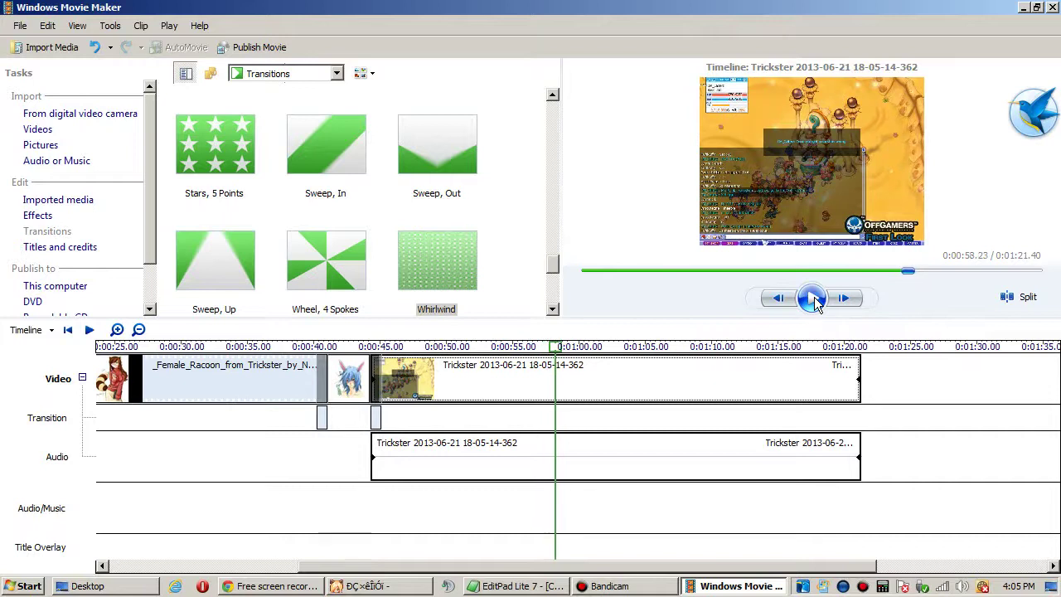
pyautogui.click(51, 48)
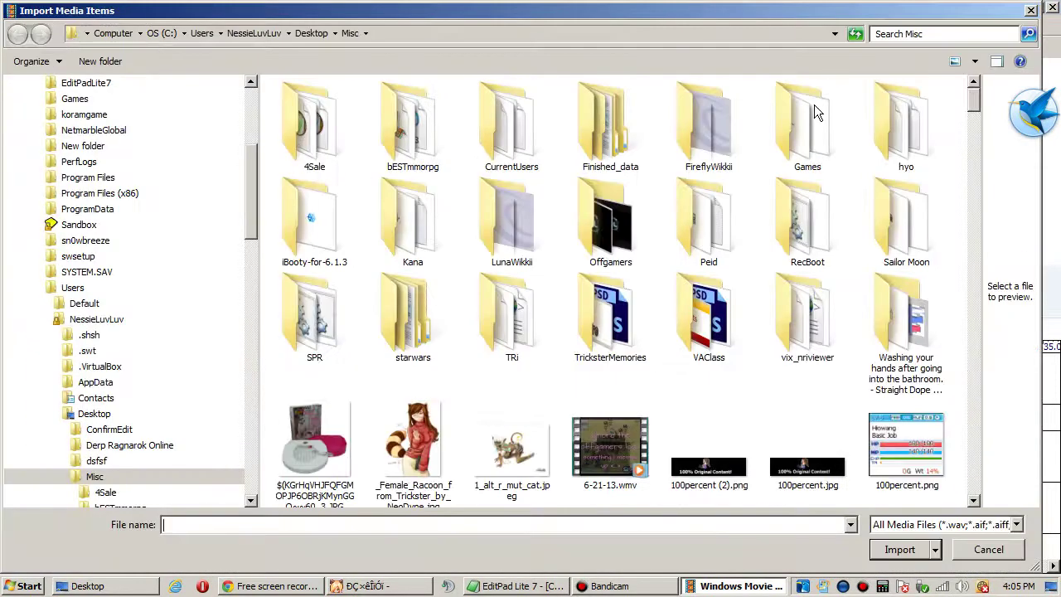
pyautogui.moveTo(247, 189); pyautogui.dragTo(249, 239)
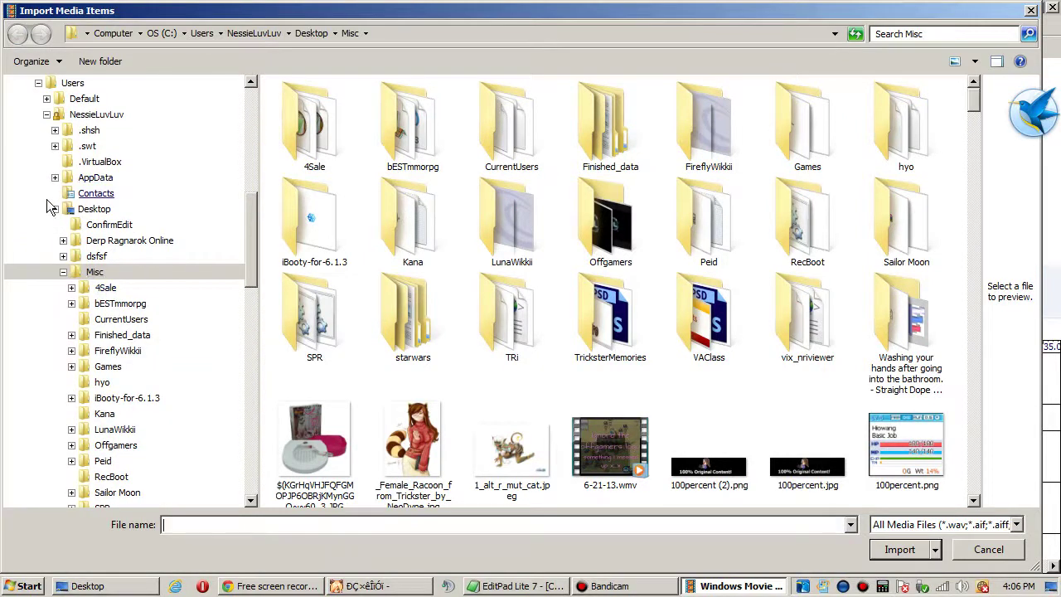
pyautogui.click(63, 272)
pyautogui.scroll(-2, 253, 293)
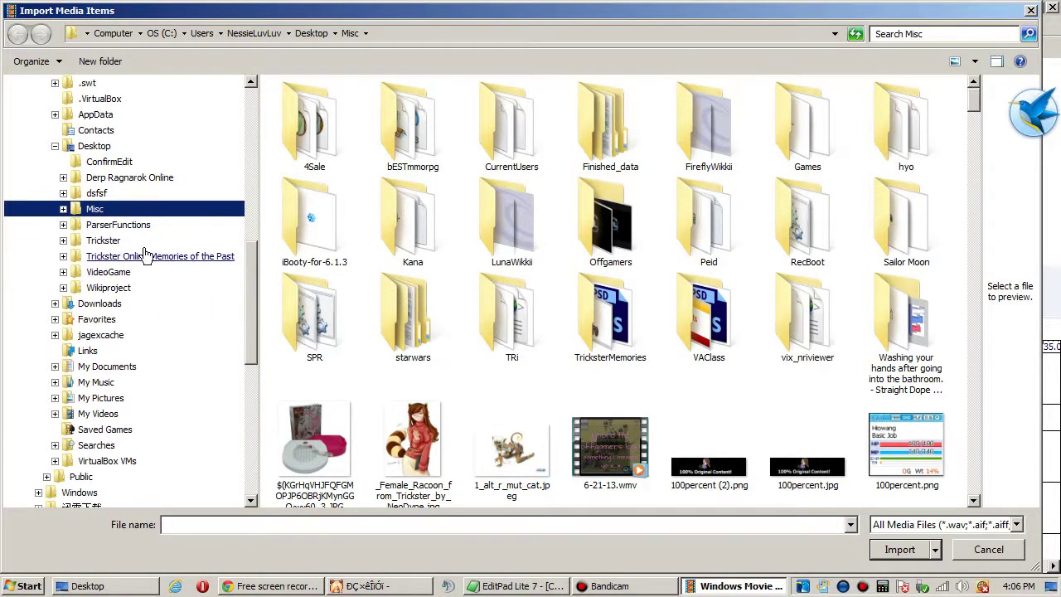
pyautogui.click(236, 241)
pyautogui.moveTo(252, 255); pyautogui.dragTo(253, 361)
pyautogui.click(21, 477)
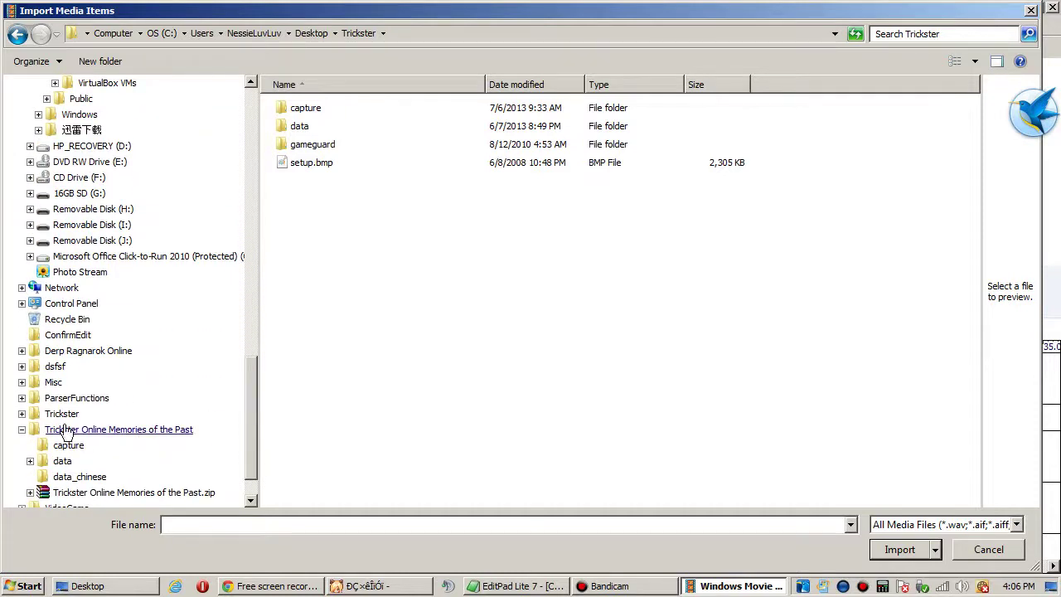
pyautogui.click(53, 382)
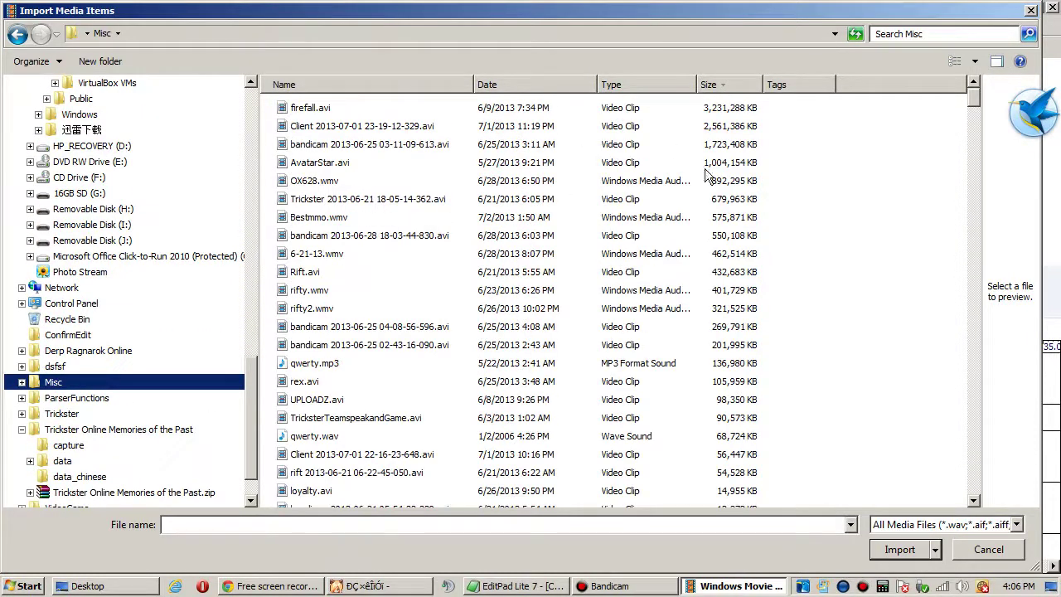
pyautogui.doubleClick(313, 199)
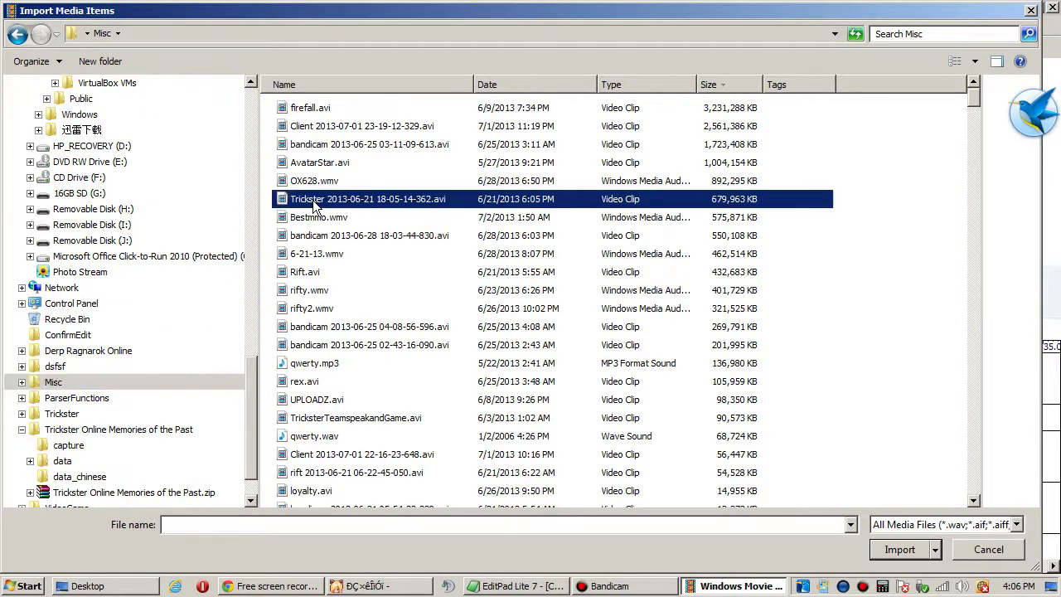
pyautogui.click(229, 138)
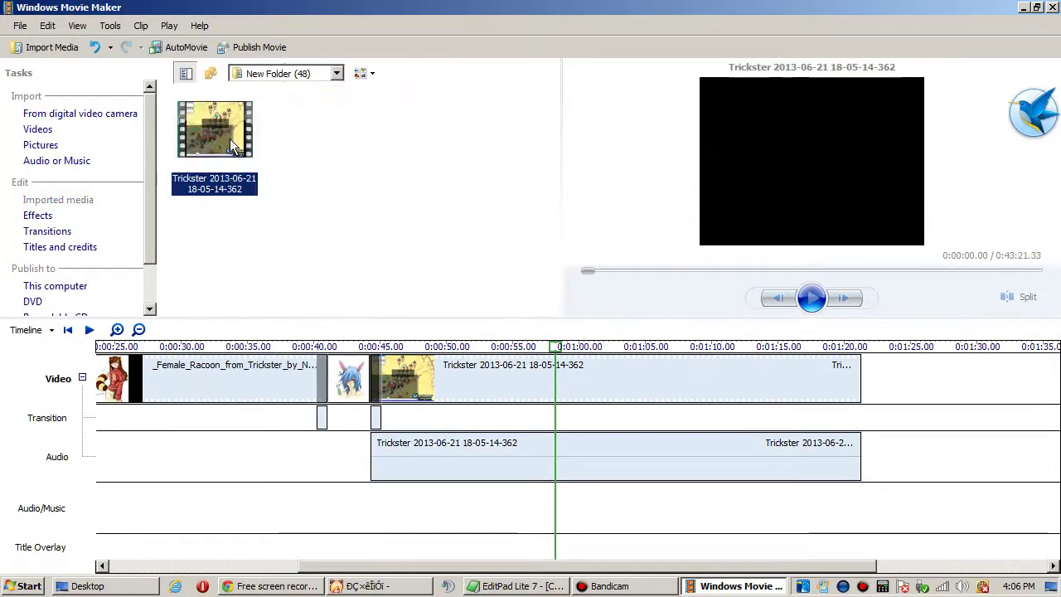
pyautogui.moveTo(222, 136); pyautogui.dragTo(550, 382)
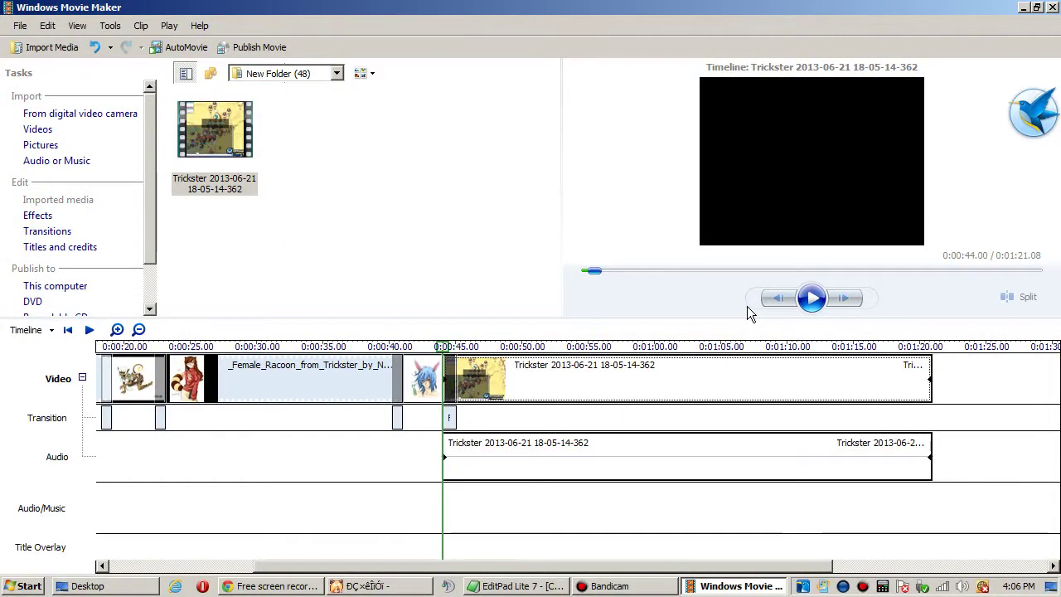
# Step: Import Rift.avi, finding it in a Details view sorted by size
pyautogui.click(46, 48)
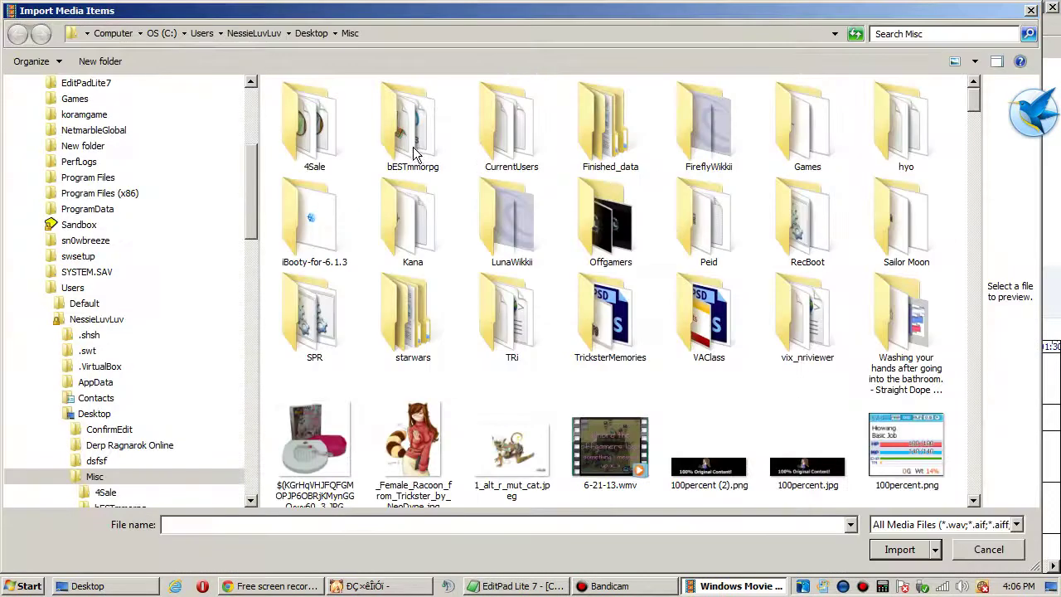
pyautogui.click(978, 62)
pyautogui.moveTo(933, 57); pyautogui.dragTo(935, 168)
pyautogui.click(653, 84)
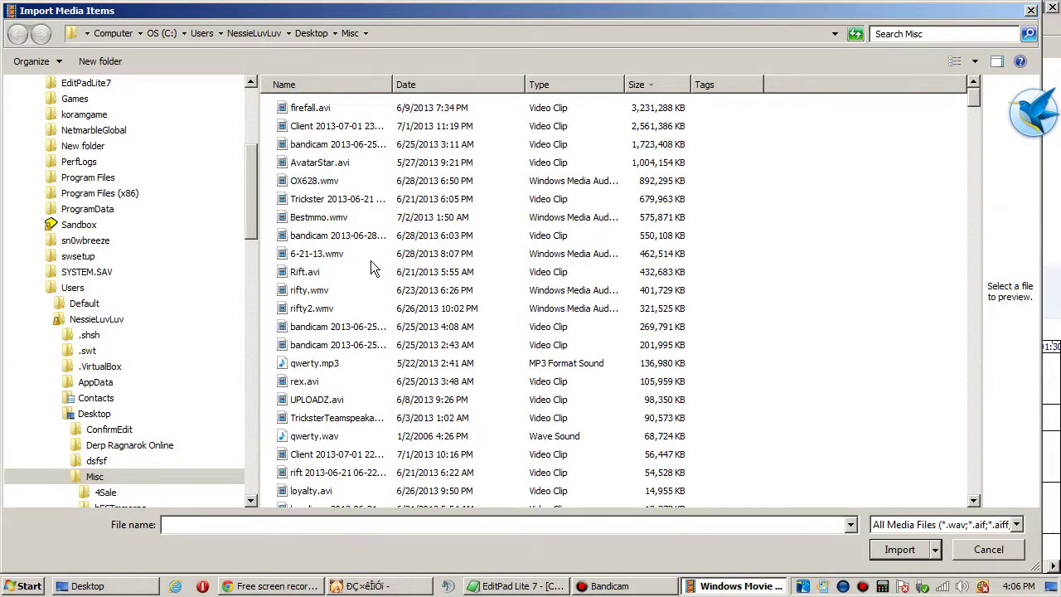
pyautogui.doubleClick(301, 279)
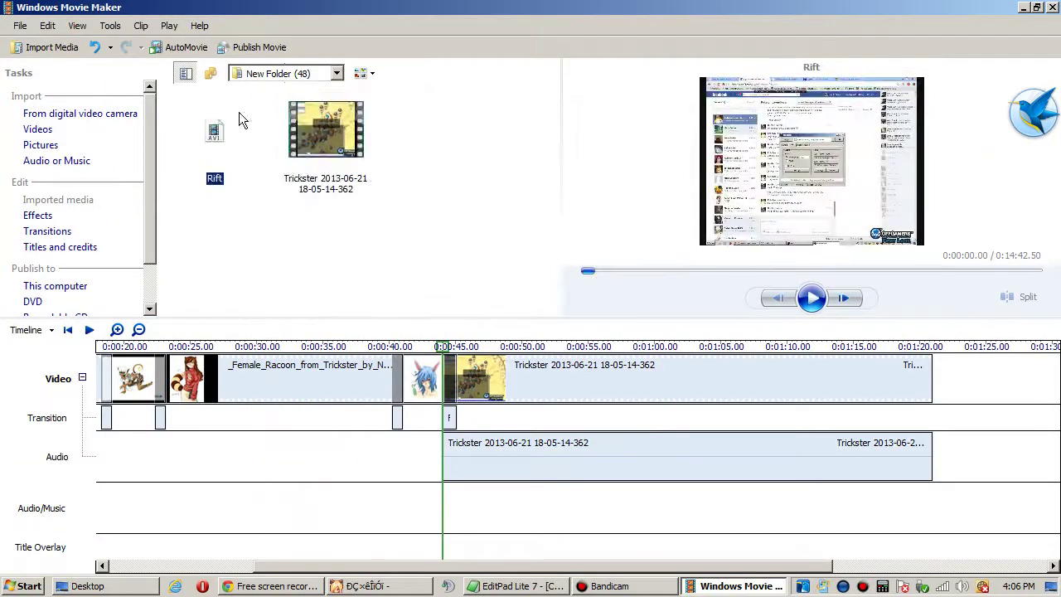
# Step: Place the Rift clip at 0:00:44 after the bunny picture, trim its start, and preview it
pyautogui.moveTo(219, 127); pyautogui.dragTo(539, 377)
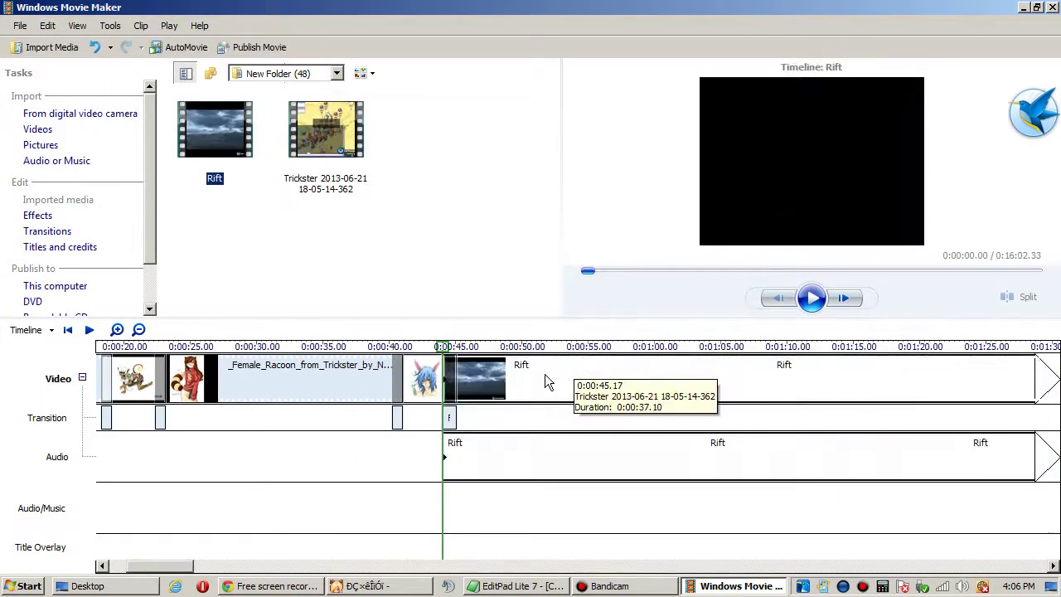
pyautogui.moveTo(445, 383); pyautogui.dragTo(487, 384)
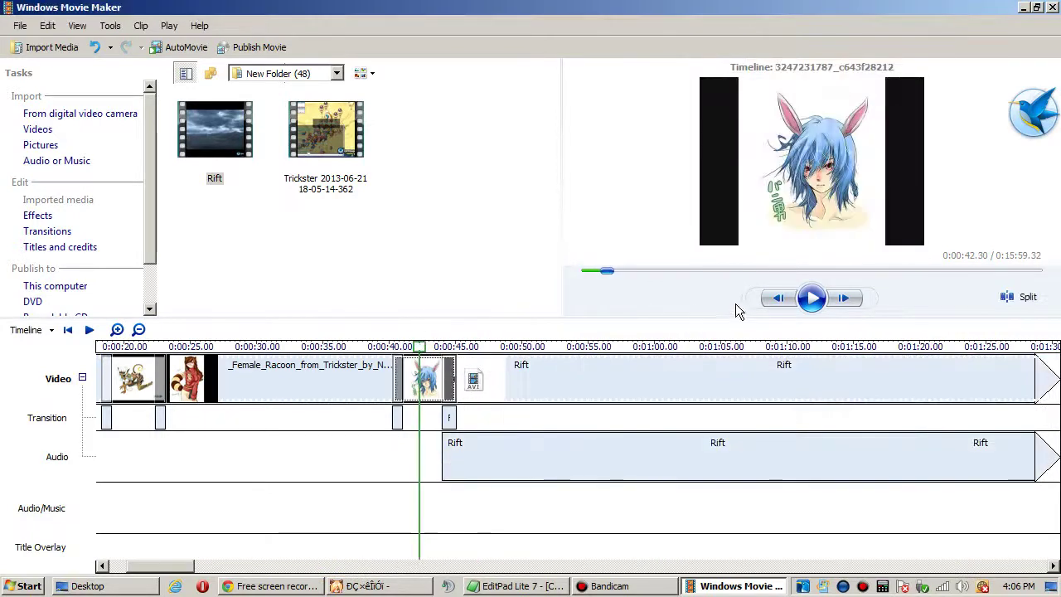
pyautogui.click(810, 299)
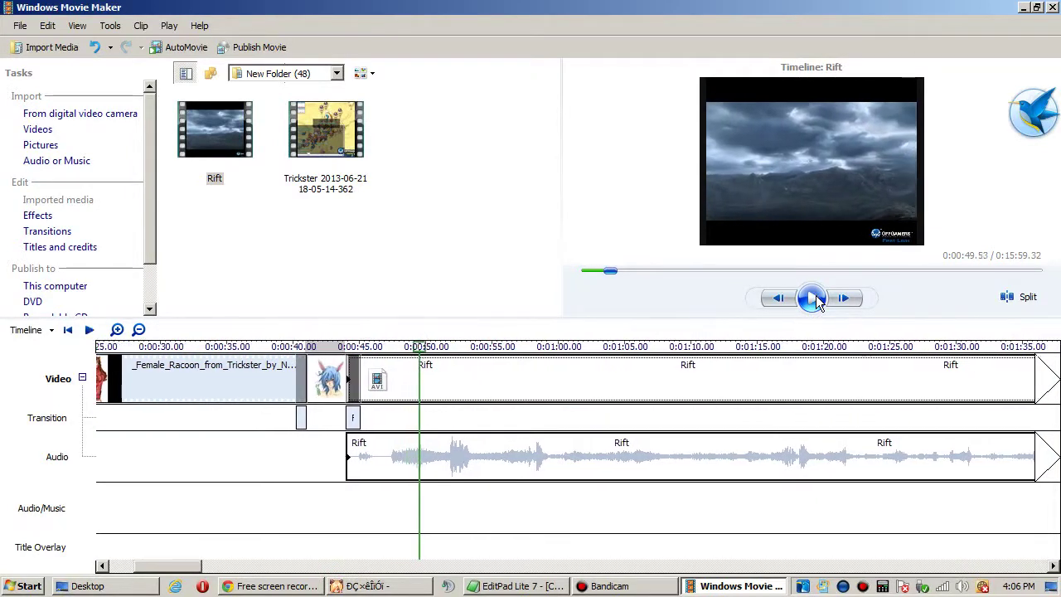
pyautogui.click(816, 295)
# Step: Lower the Rift audio clip's volume almost to minimum and preview the quieter sound
pyautogui.rightClick(519, 453)
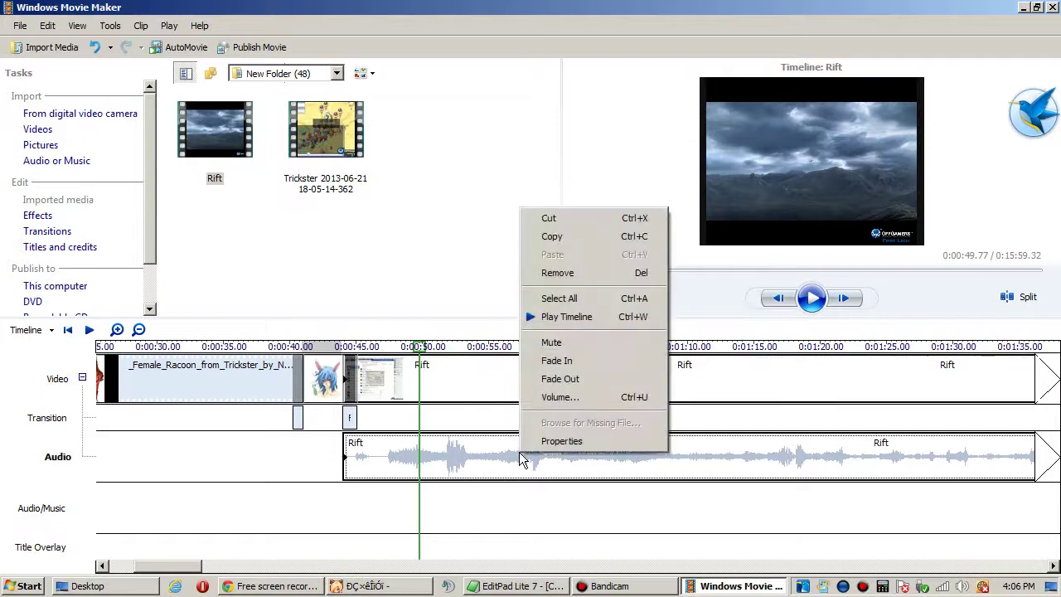
pyautogui.click(474, 295)
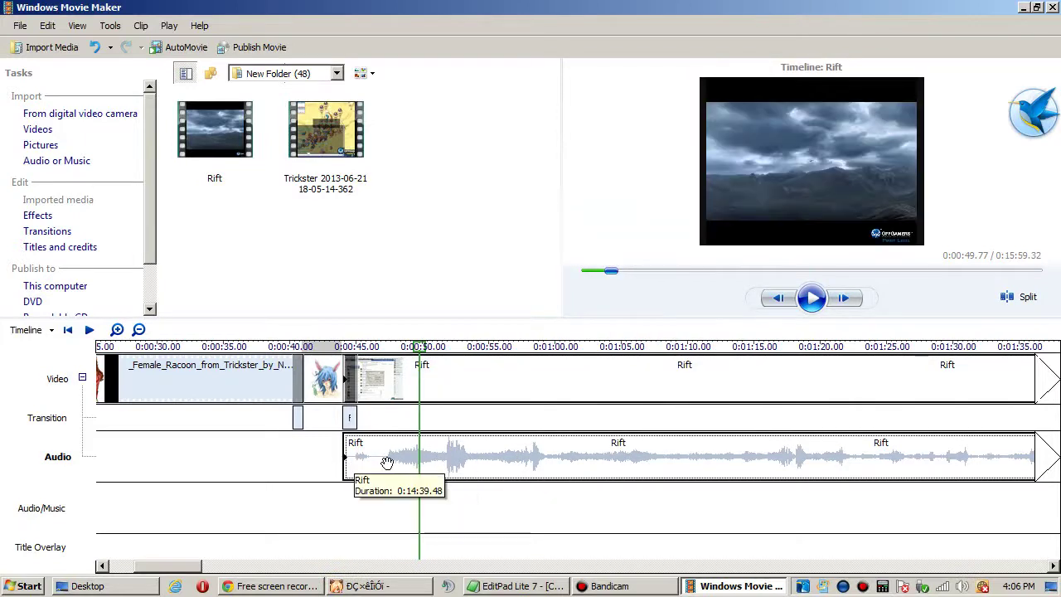
pyautogui.rightClick(500, 456)
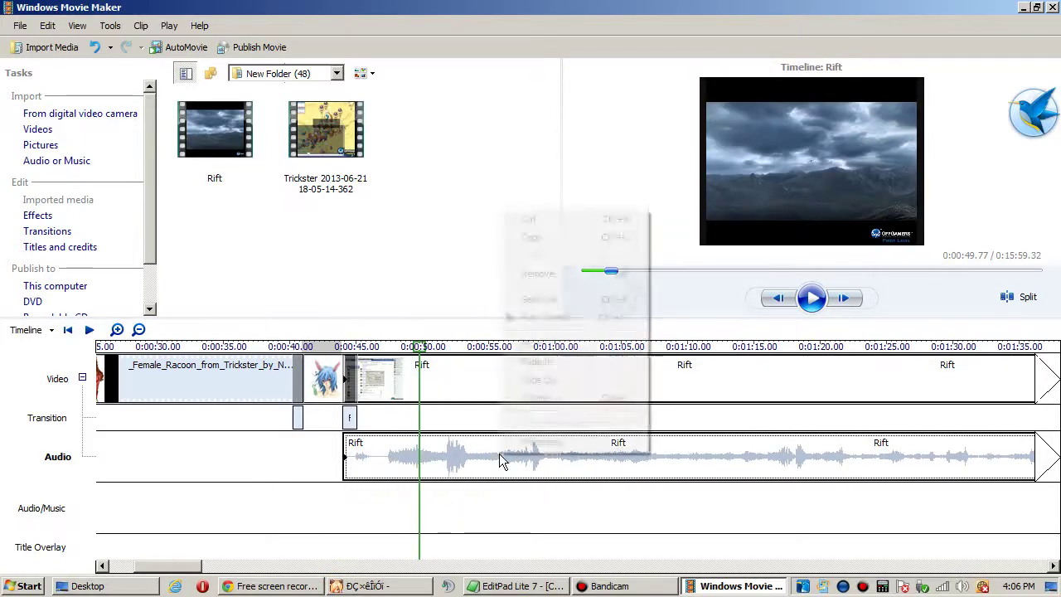
pyautogui.click(457, 467)
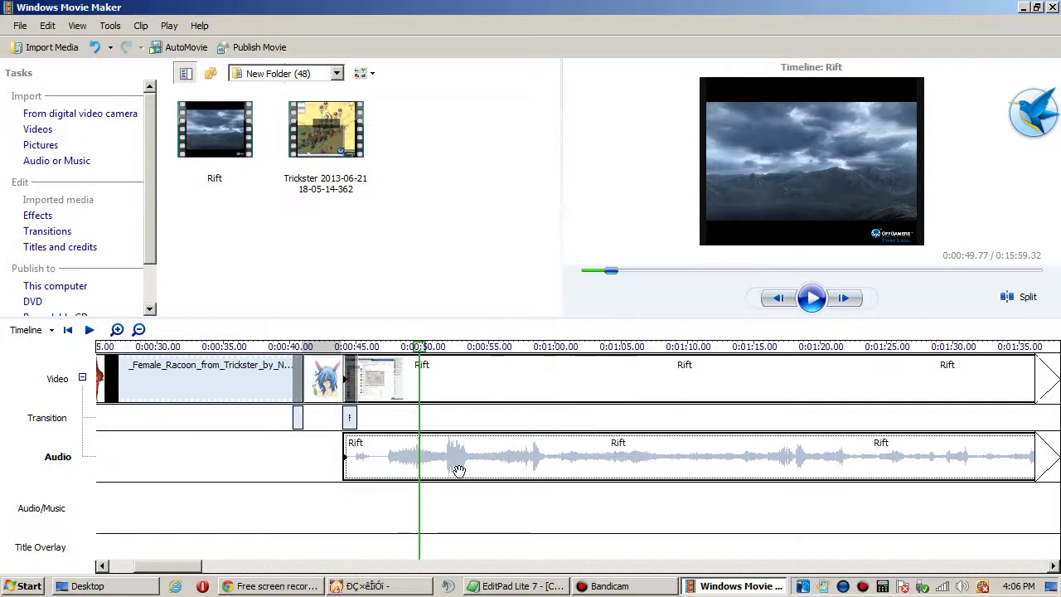
pyautogui.rightClick(456, 467)
pyautogui.click(508, 410)
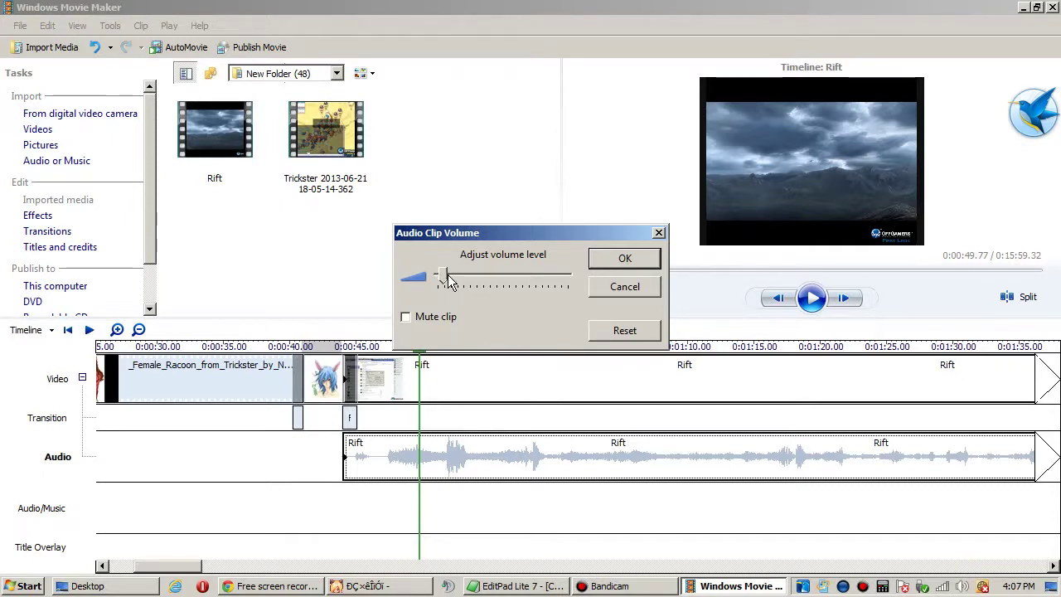
pyautogui.click(622, 258)
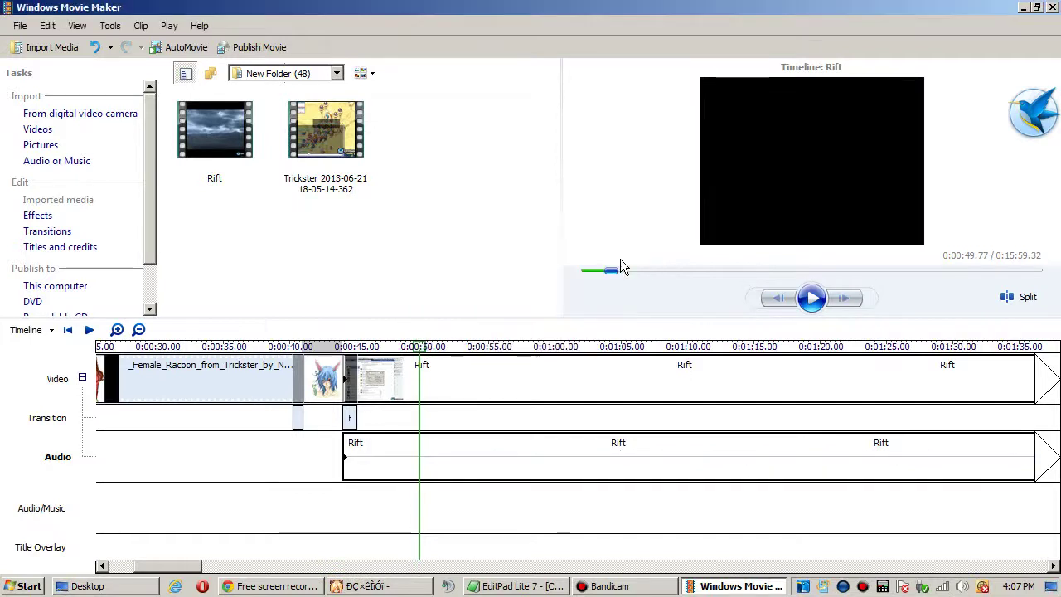
pyautogui.rightClick(430, 461)
pyautogui.click(429, 460)
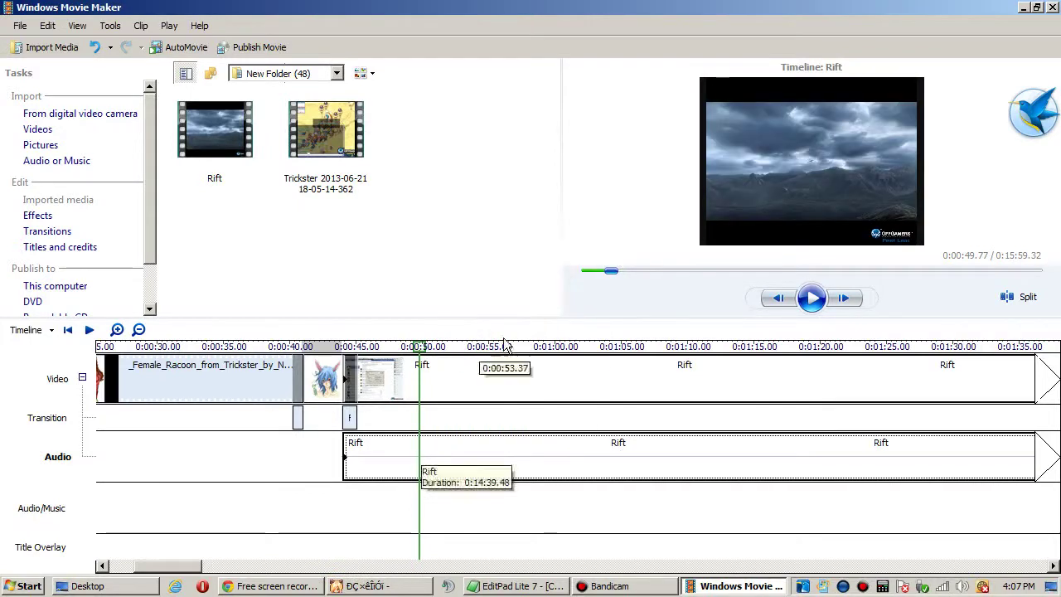
pyautogui.click(812, 298)
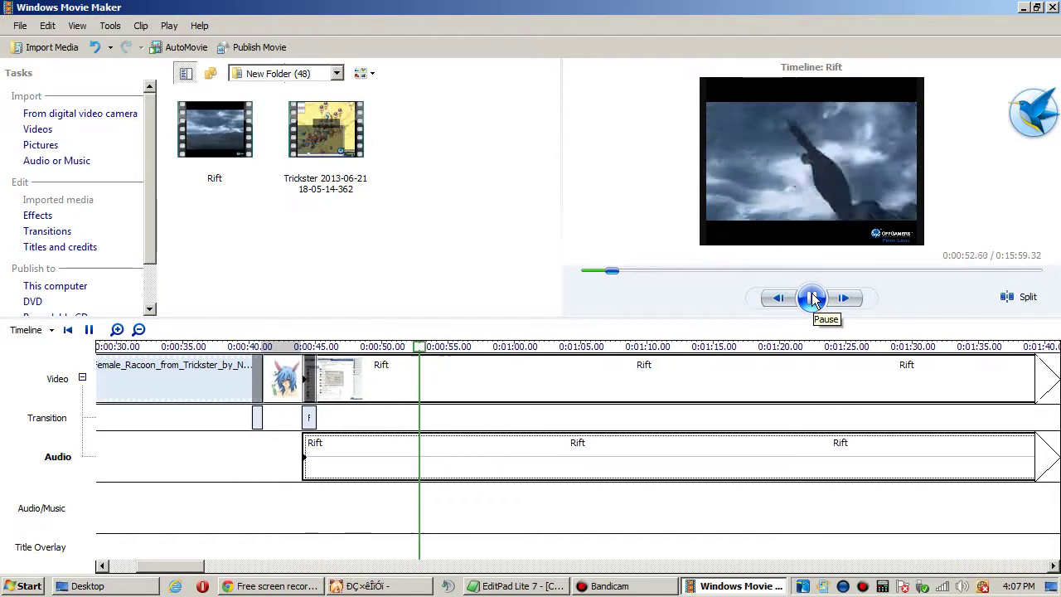
pyautogui.click(812, 297)
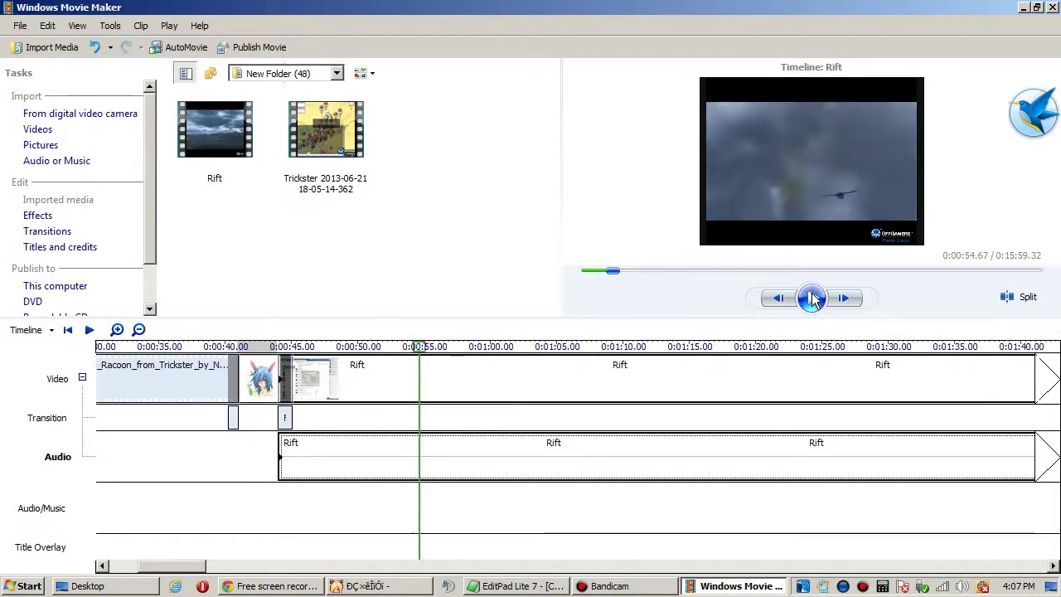
# Step: Add a fade to the Rift audio and preview the bunny picture blending into Rift
pyautogui.rightClick(353, 461)
pyautogui.click(394, 407)
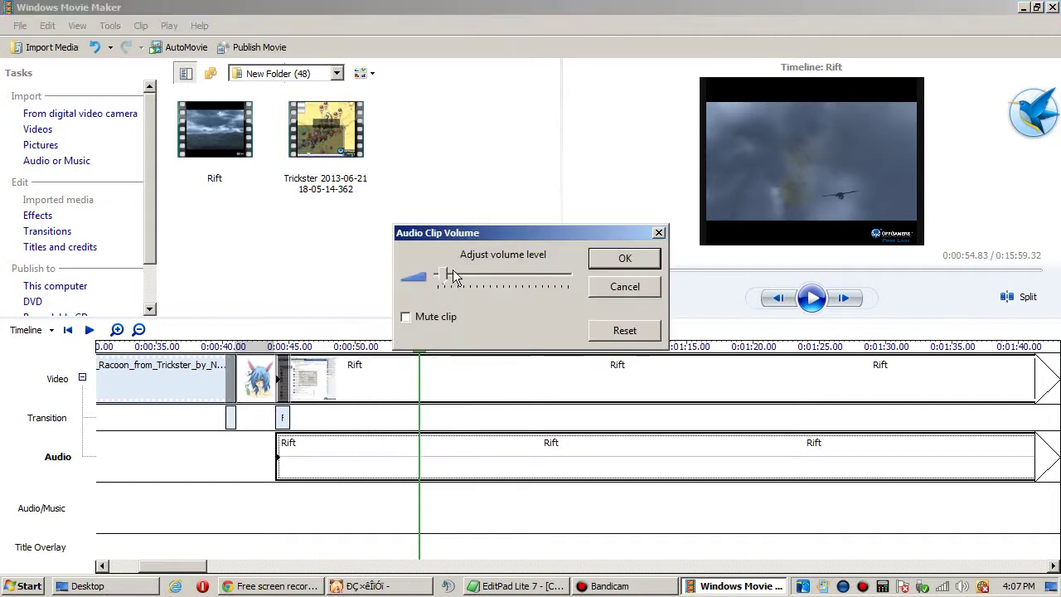
pyautogui.click(605, 286)
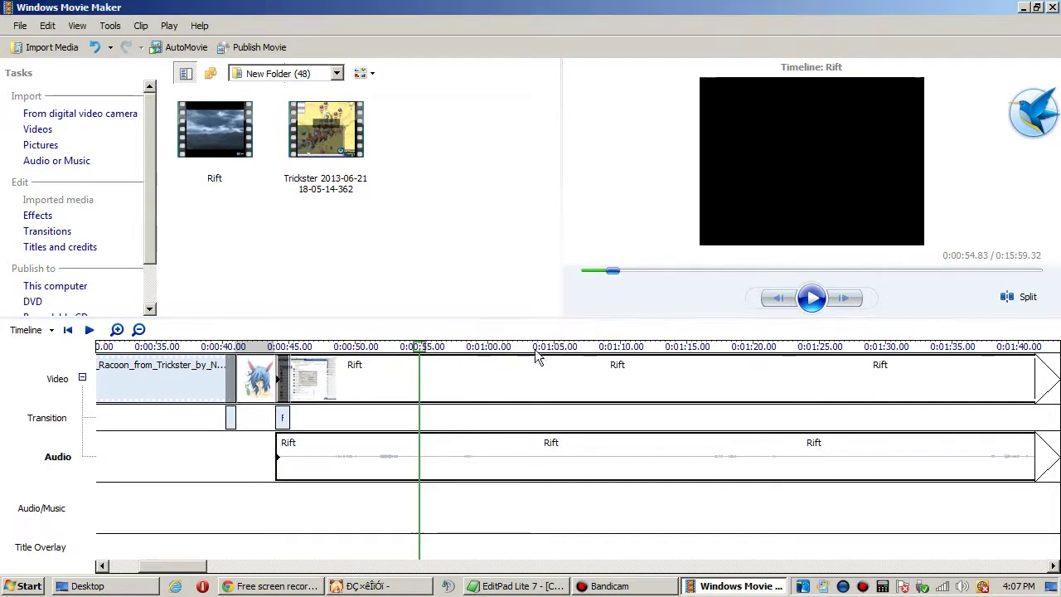
pyautogui.rightClick(357, 453)
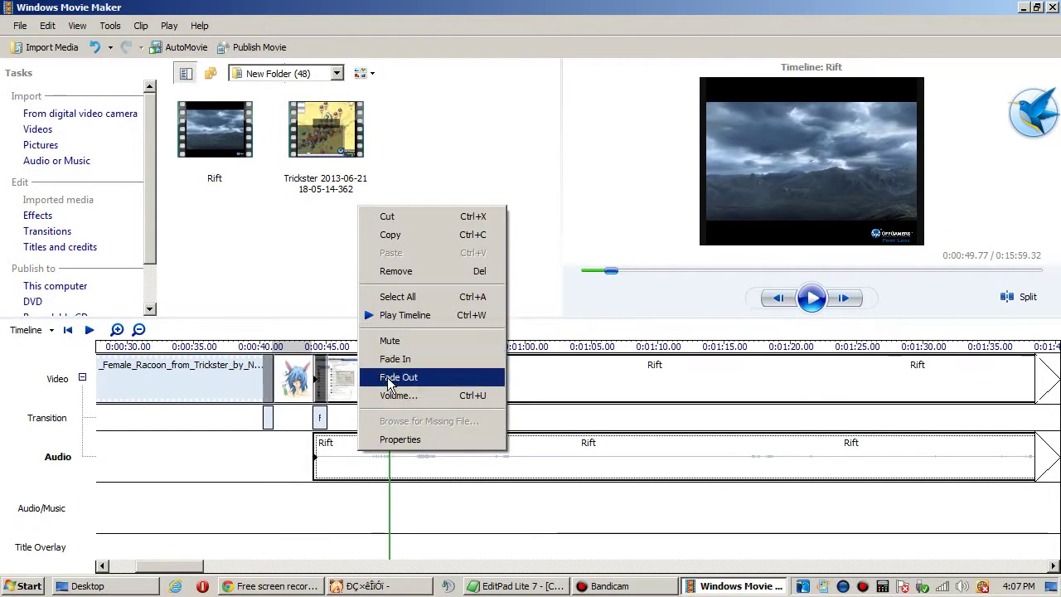
pyautogui.click(394, 359)
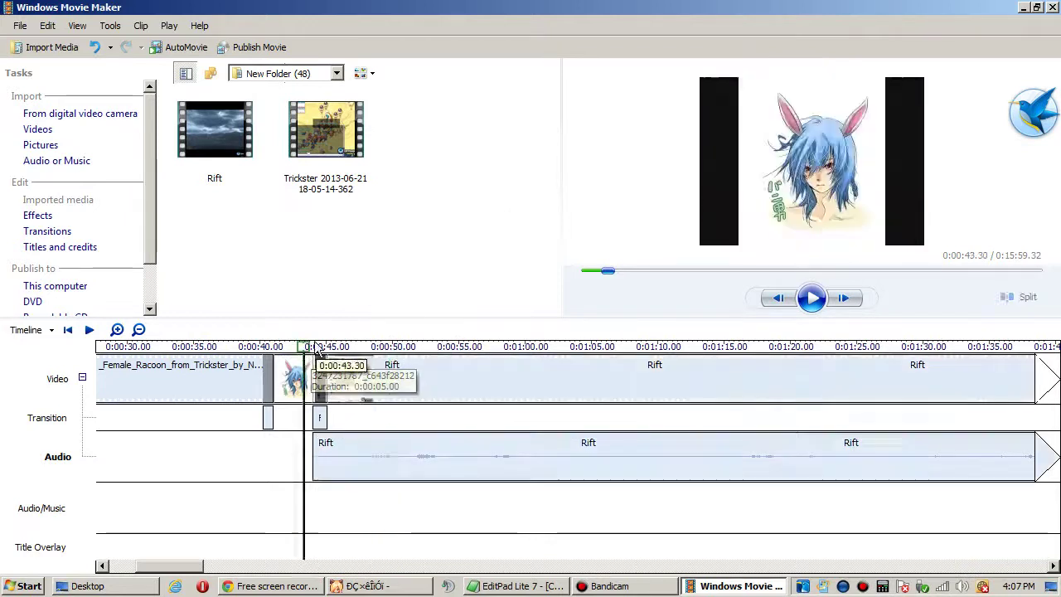
pyautogui.click(812, 298)
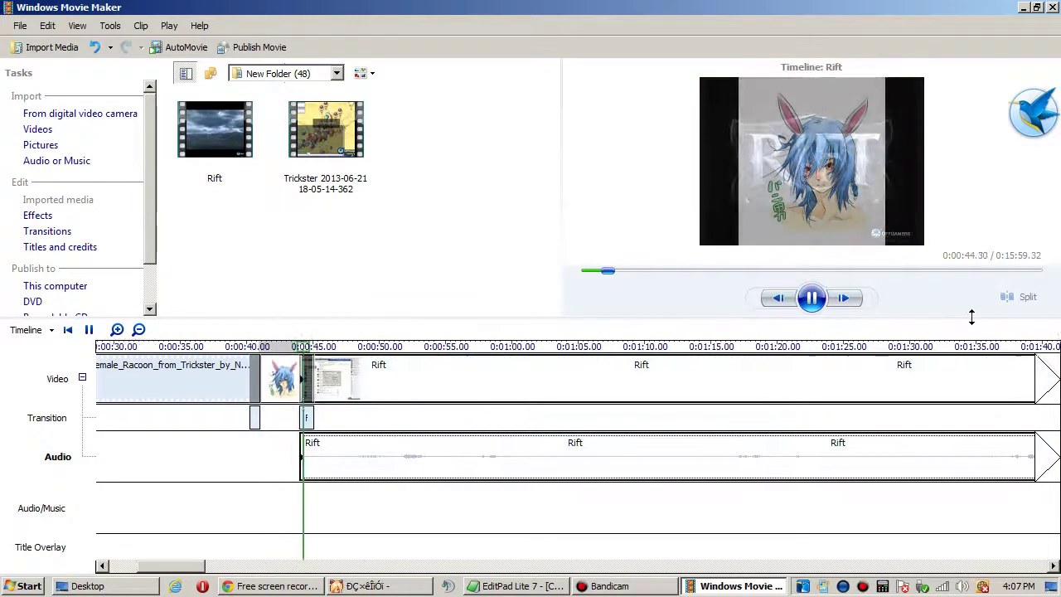
pyautogui.click(812, 297)
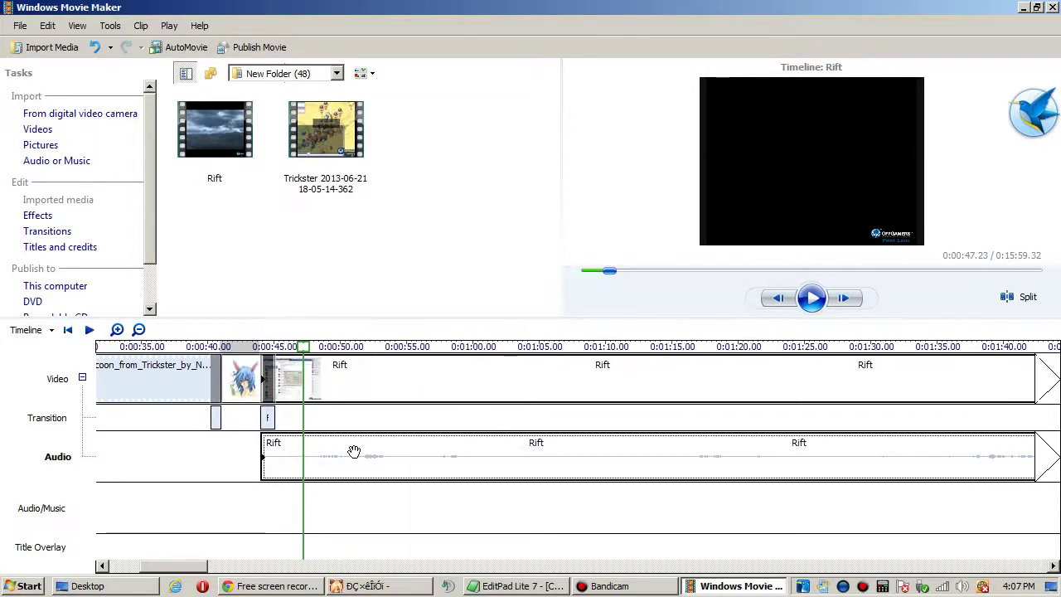
pyautogui.click(358, 381)
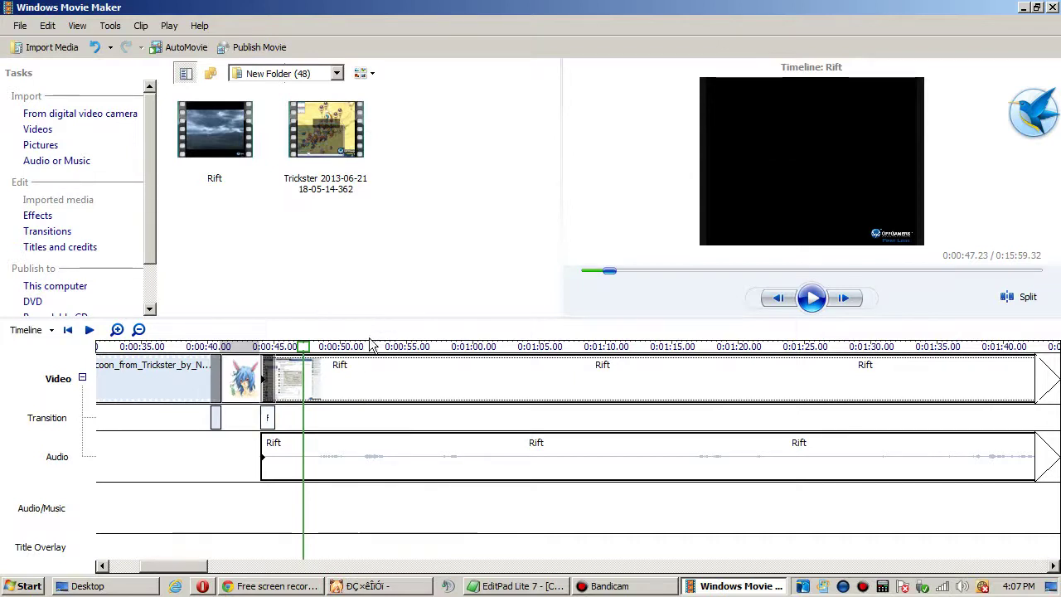
# Step: Zoom the timeline out and trim a large part off the end of the Rift clip
pyautogui.moveTo(303, 347); pyautogui.dragTo(428, 346)
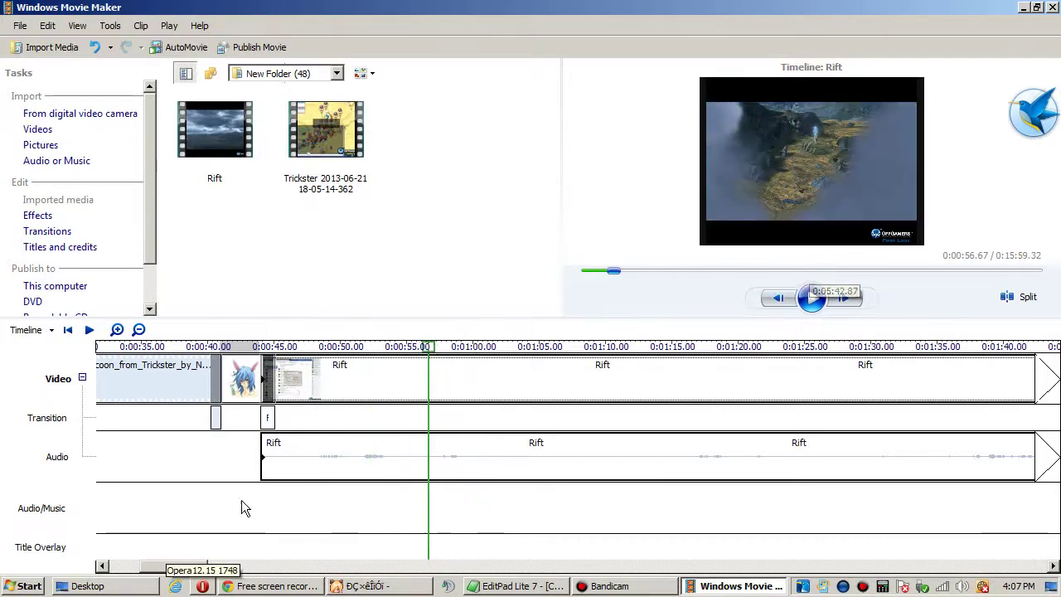
pyautogui.moveTo(189, 568); pyautogui.dragTo(157, 553)
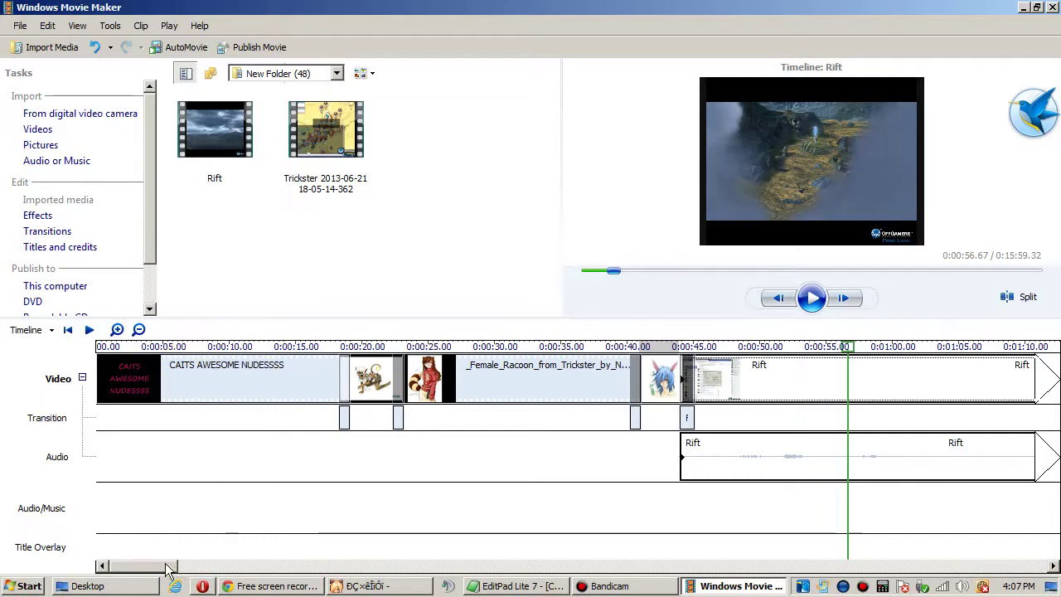
pyautogui.moveTo(166, 568); pyautogui.dragTo(164, 544)
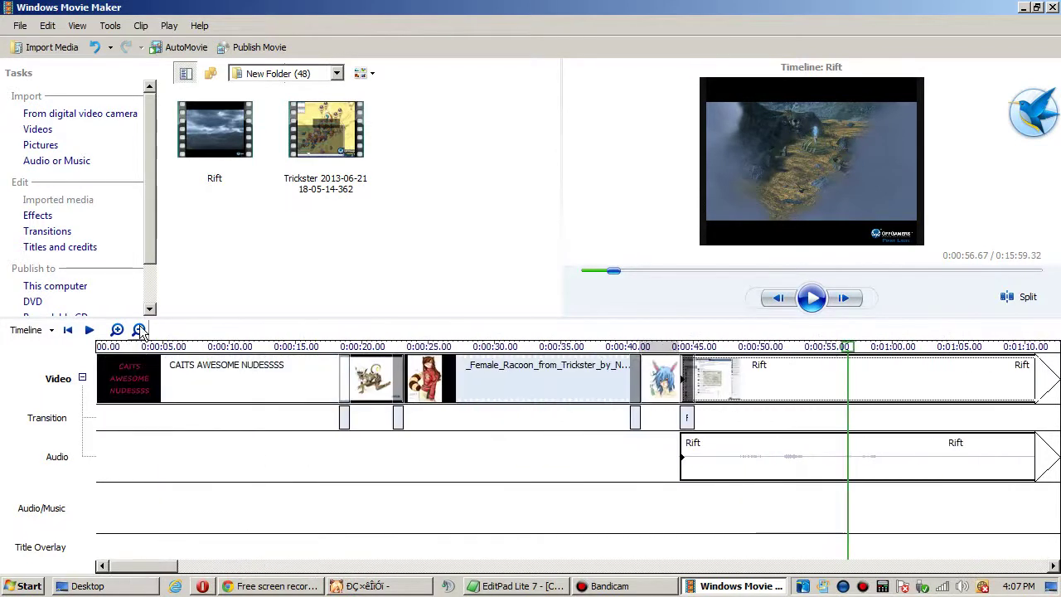
pyautogui.click(141, 330)
pyautogui.click(141, 331)
pyautogui.click(140, 331)
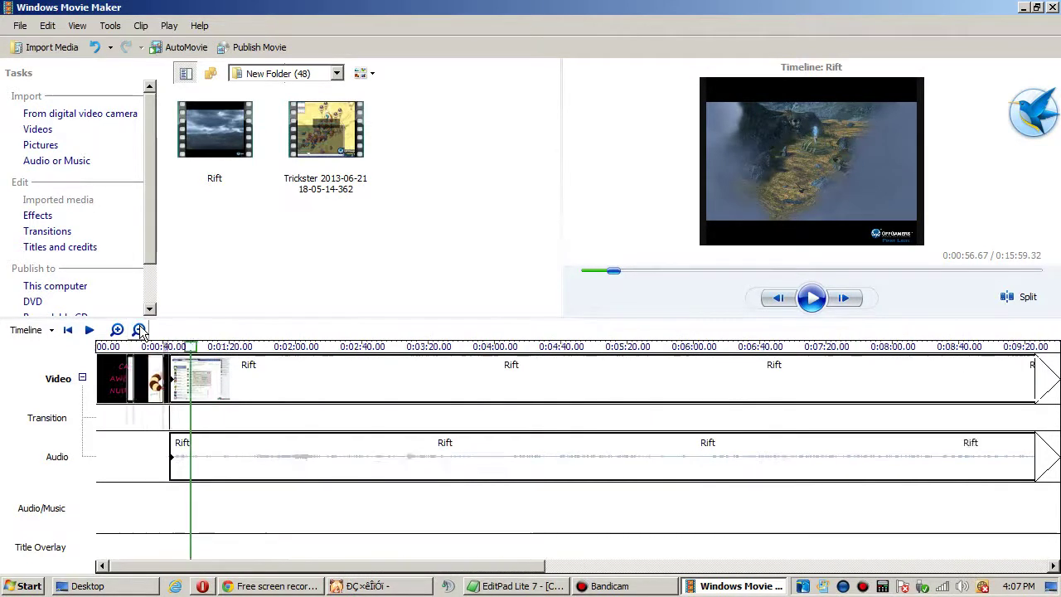
pyautogui.click(141, 331)
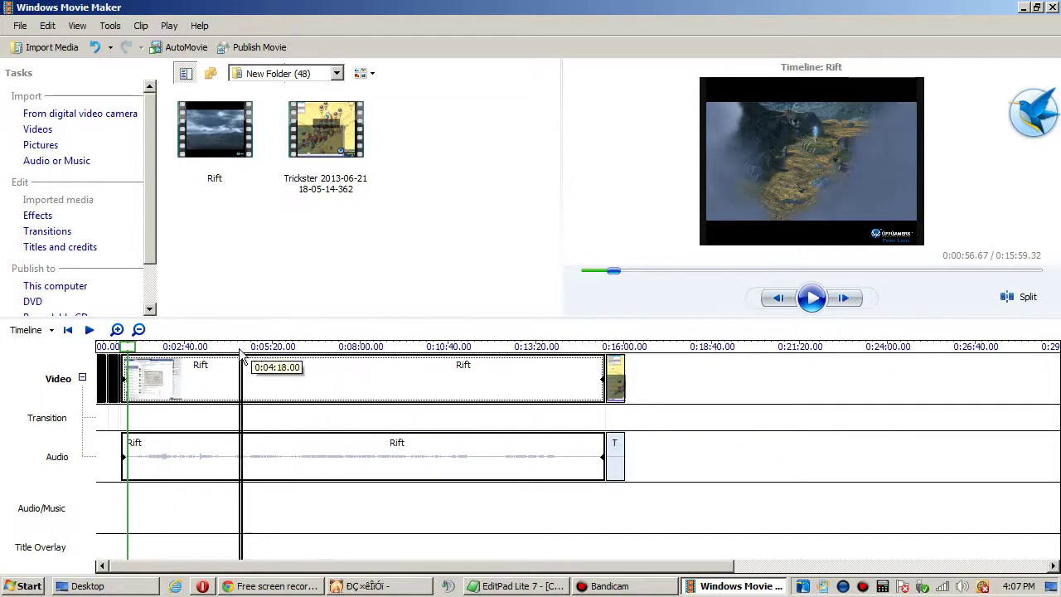
pyautogui.moveTo(603, 385); pyautogui.dragTo(122, 396)
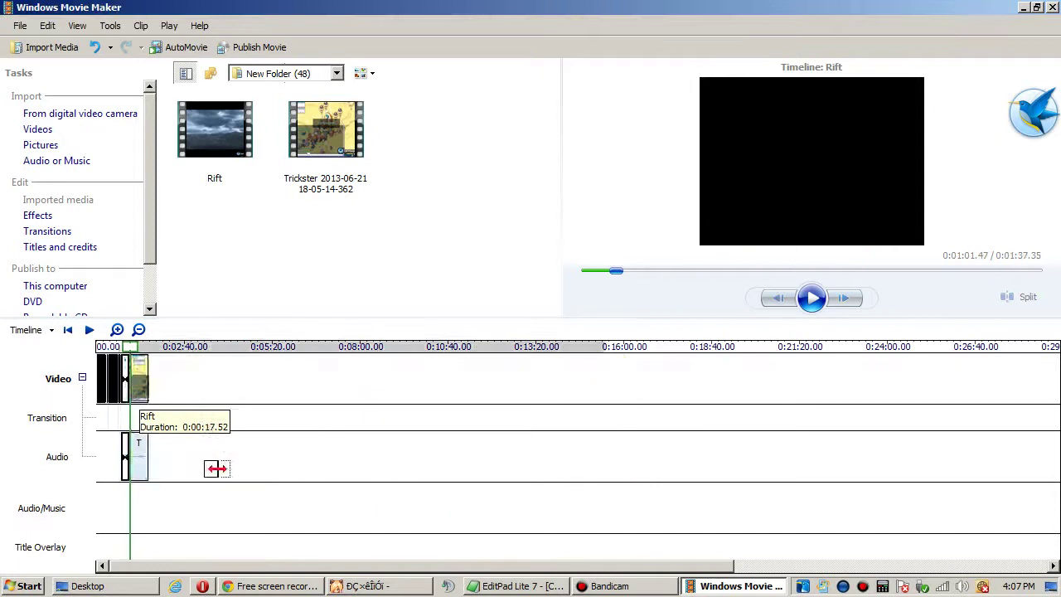
# Step: Readjust the Rift clip to last 0:00:23.18, bringing the movie to 0:01:43.02, and preview it
pyautogui.click(117, 330)
pyautogui.click(118, 331)
pyautogui.click(118, 330)
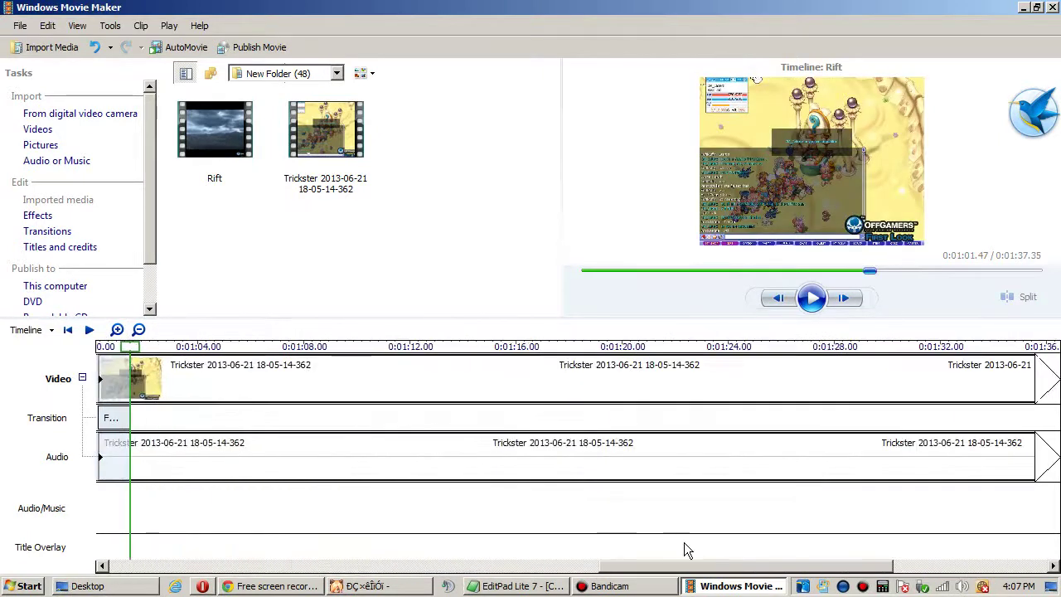
pyautogui.moveTo(678, 557); pyautogui.dragTo(489, 558)
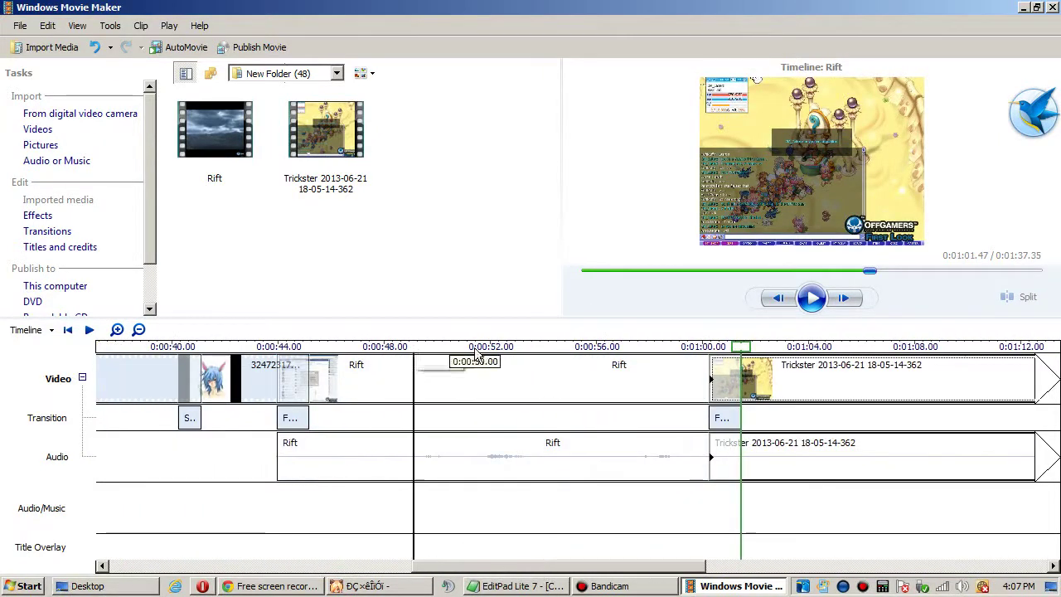
pyautogui.click(660, 380)
pyautogui.click(813, 299)
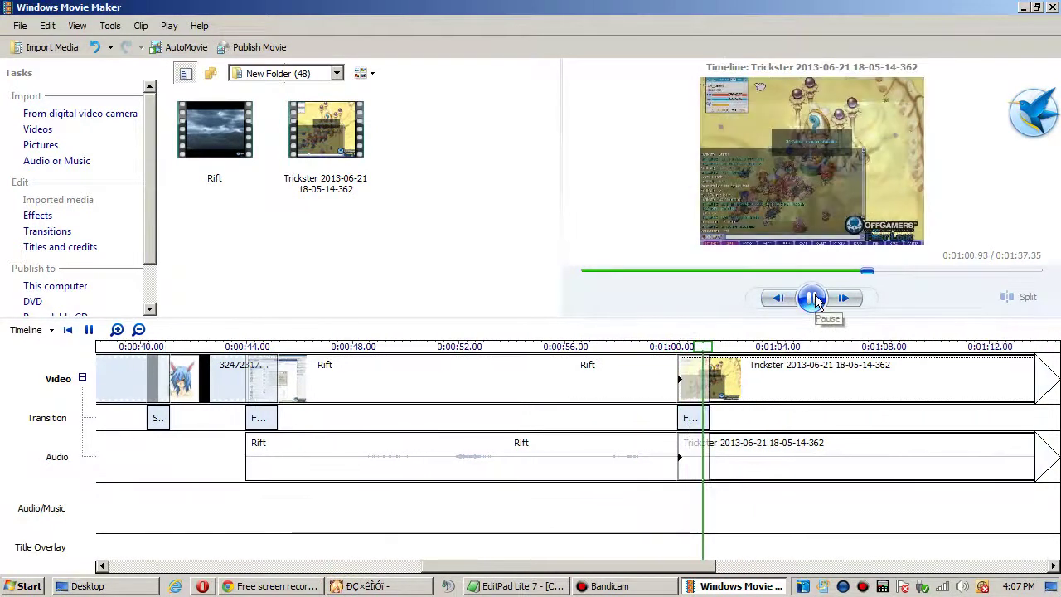
pyautogui.click(815, 297)
pyautogui.click(654, 377)
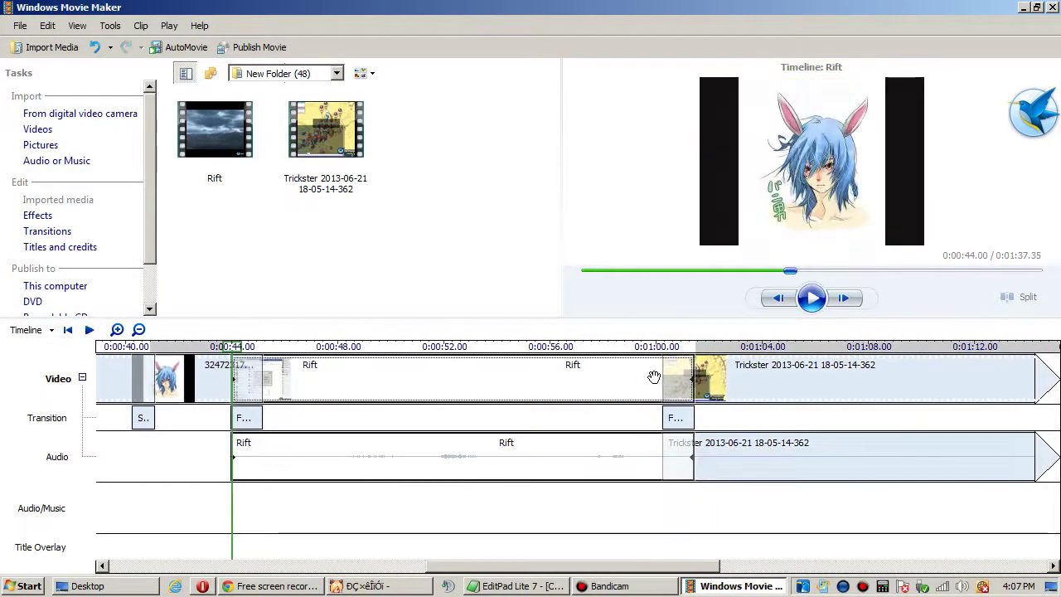
pyautogui.moveTo(692, 379); pyautogui.dragTo(787, 355)
pyautogui.click(811, 298)
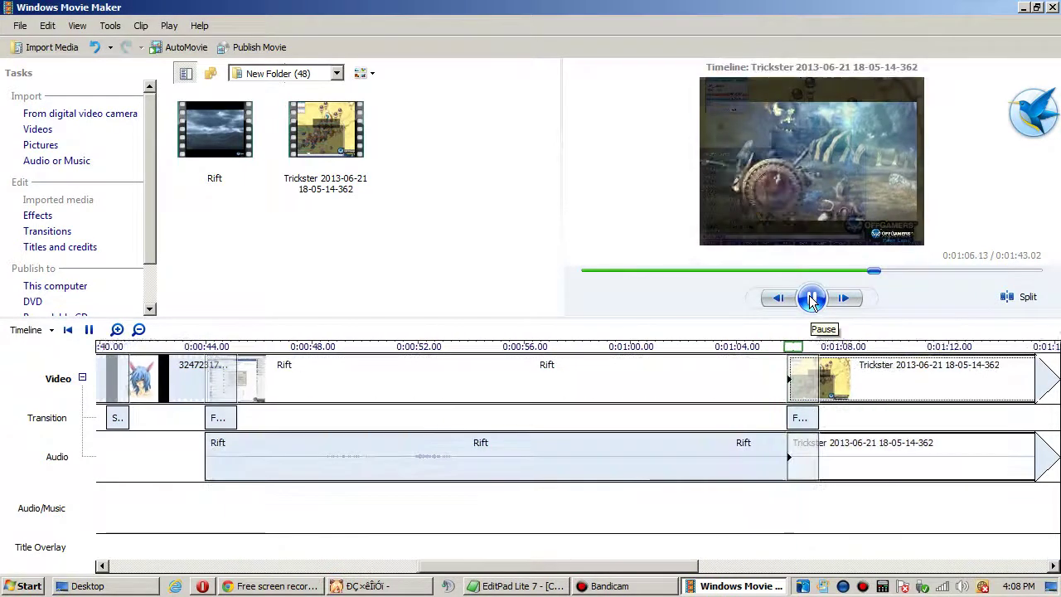
pyautogui.click(811, 298)
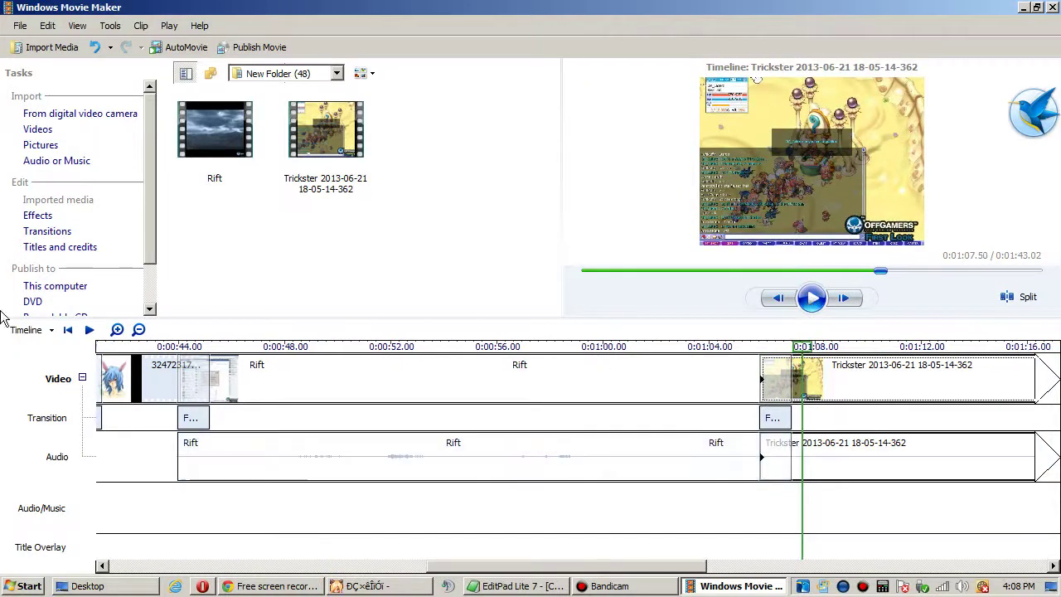
pyautogui.moveTo(638, 565); pyautogui.dragTo(322, 555)
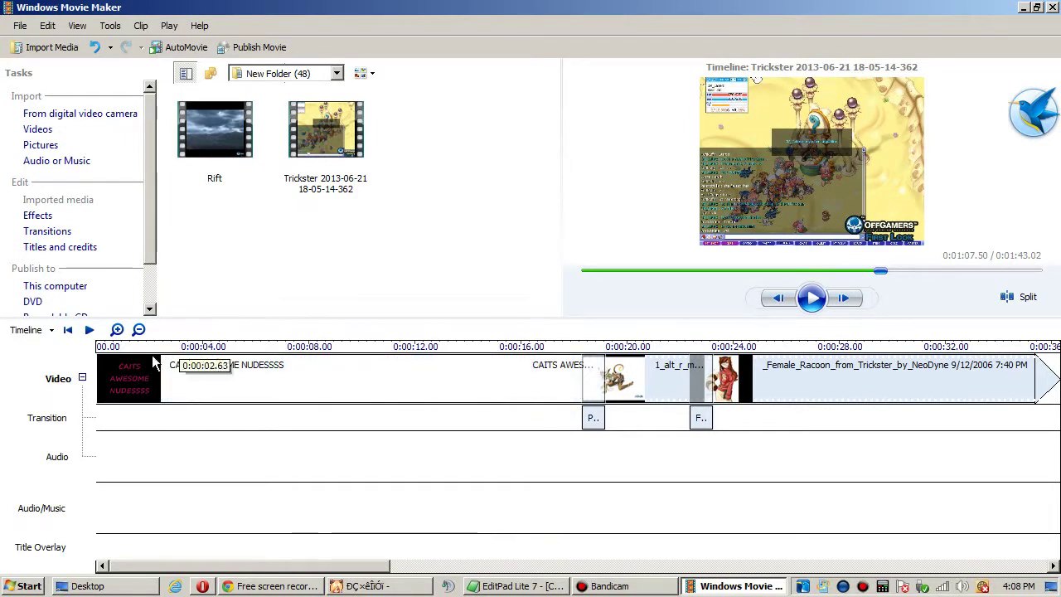
pyautogui.hotkey('ctrl', 'q')
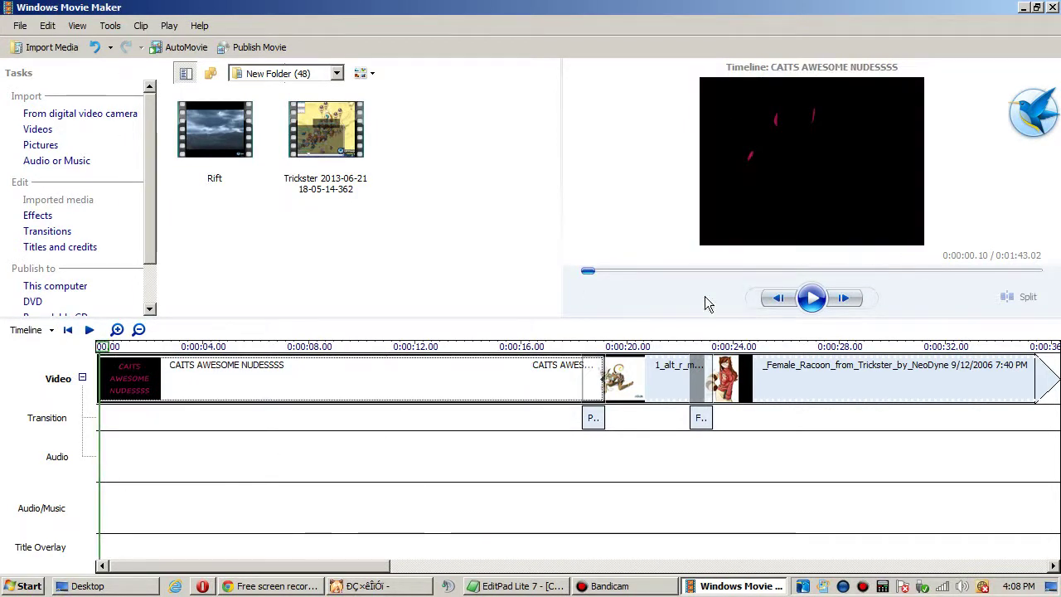
pyautogui.click(811, 294)
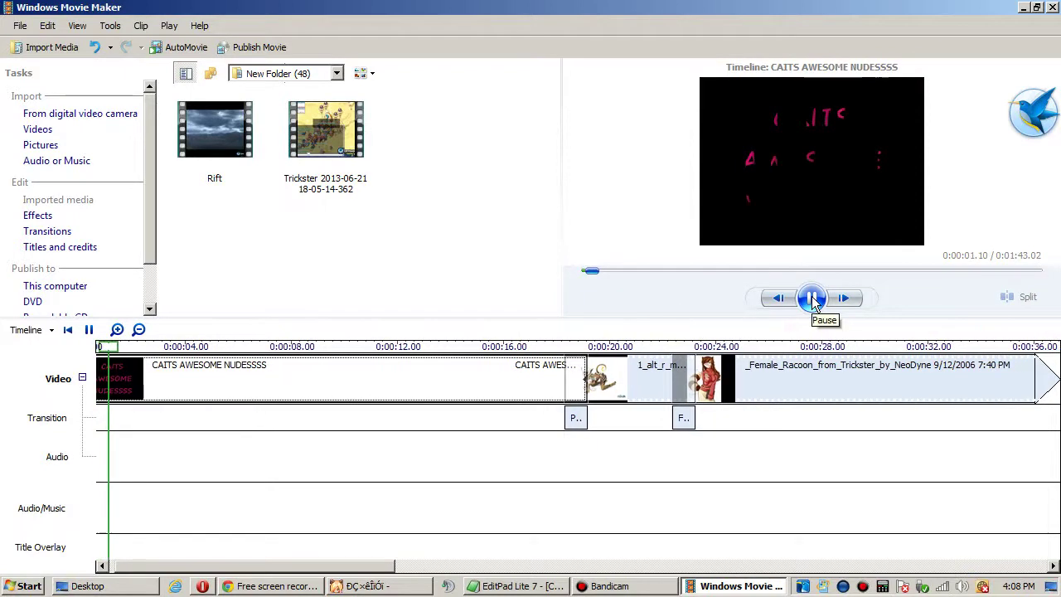
pyautogui.moveTo(592, 270); pyautogui.dragTo(675, 271)
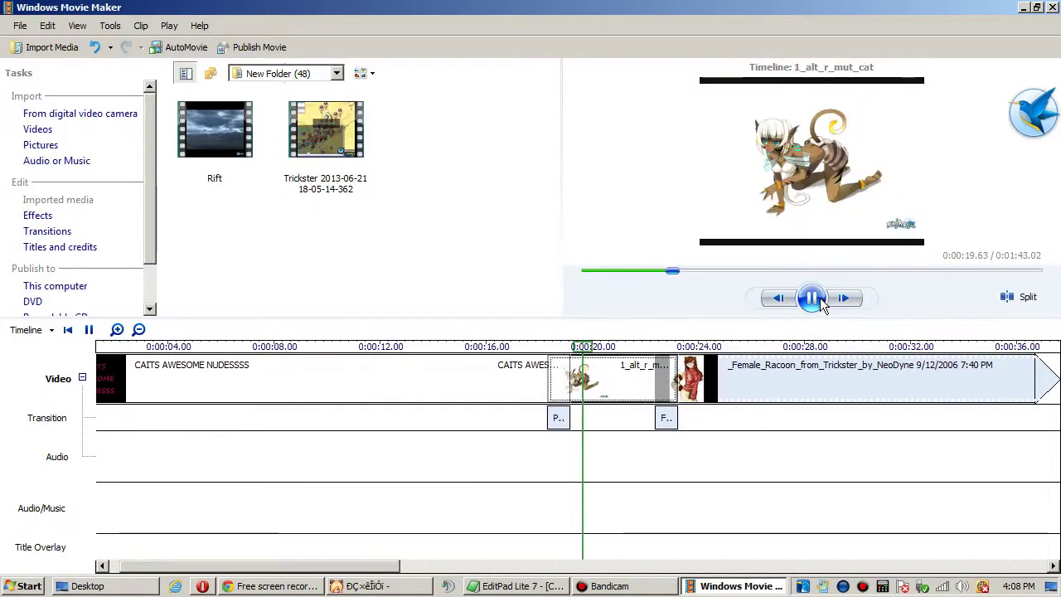
pyautogui.scroll(1, 129, 535)
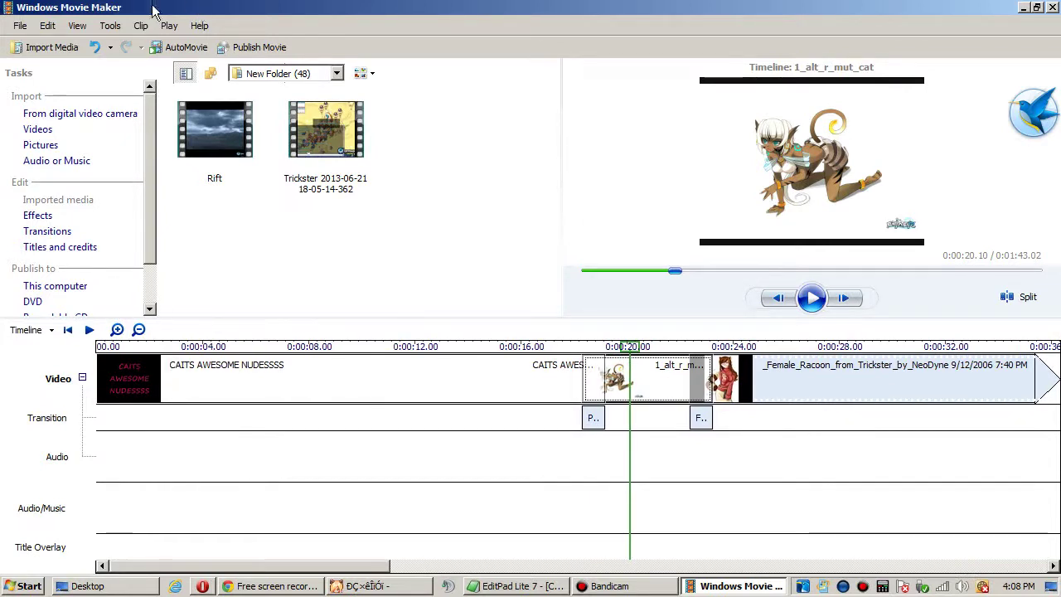
pyautogui.click(140, 25)
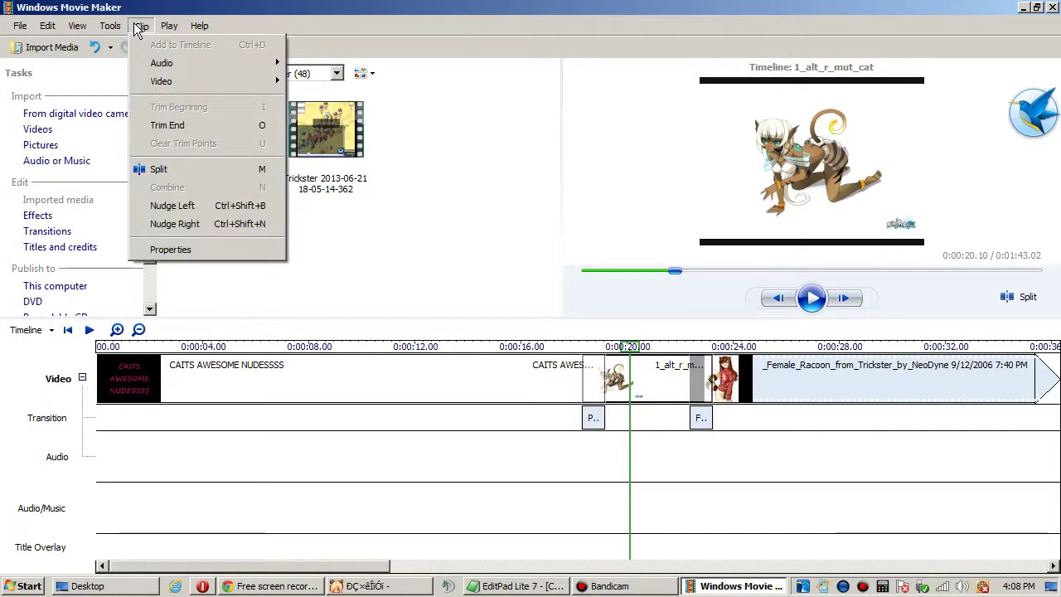
pyautogui.click(119, 27)
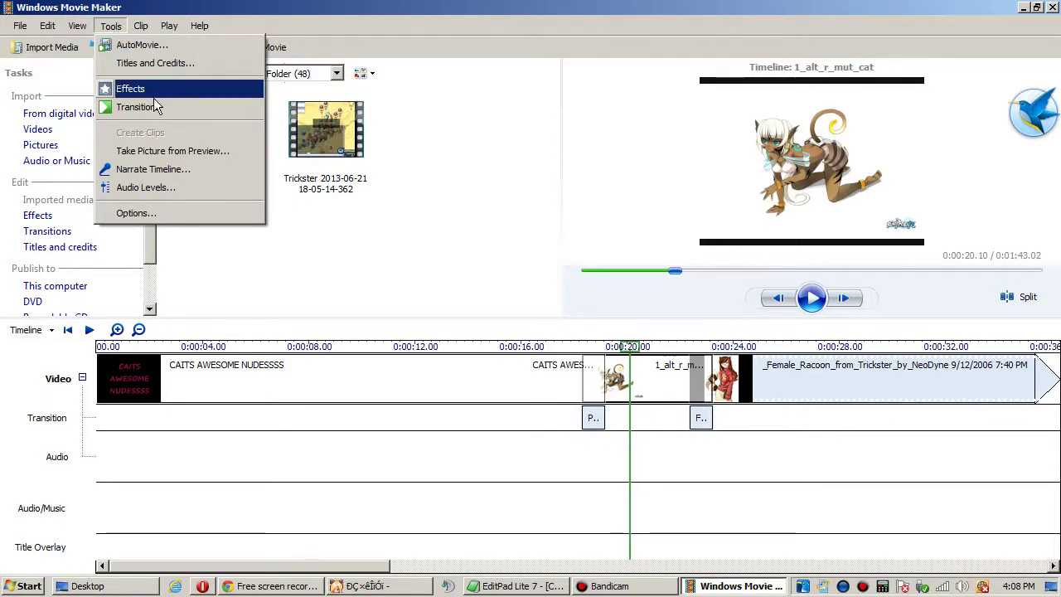
# Step: Record a narration from the movie's start using Narrate Timeline and save it as a WMA file
pyautogui.click(135, 176)
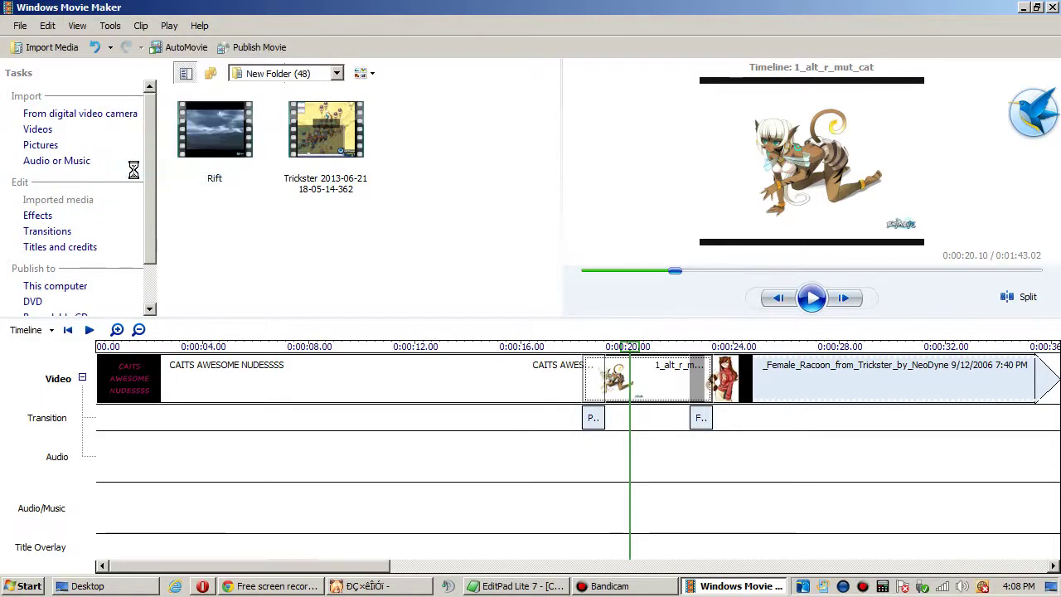
pyautogui.moveTo(553, 153); pyautogui.dragTo(569, 113)
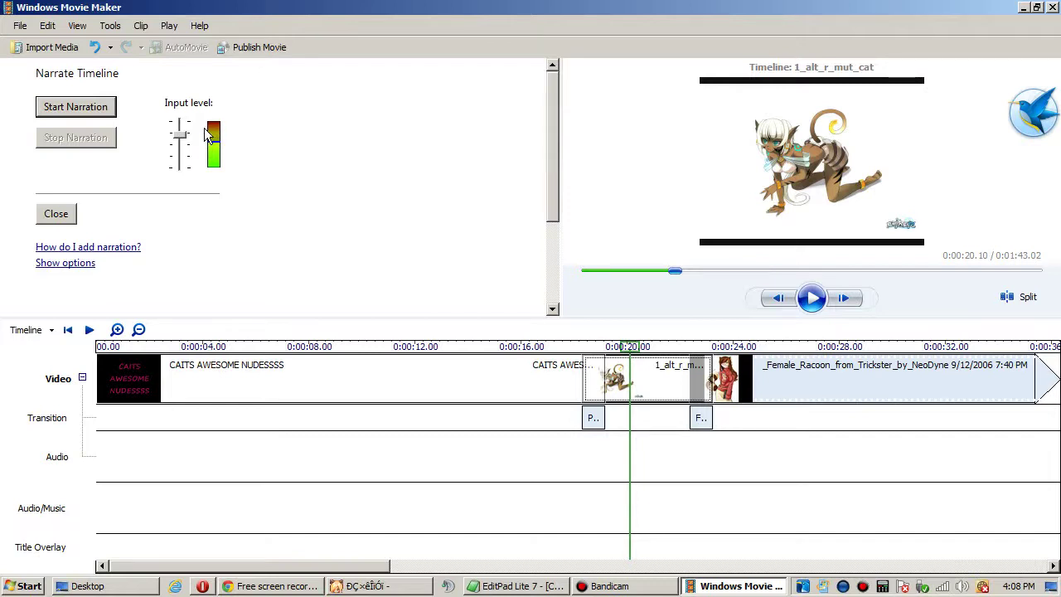
pyautogui.click(100, 347)
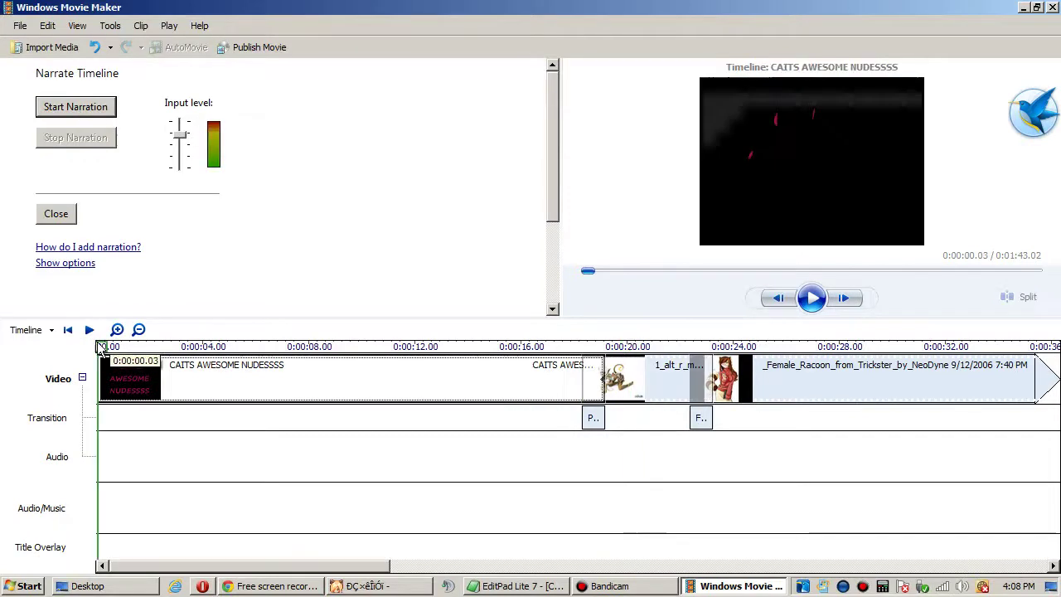
pyautogui.click(74, 111)
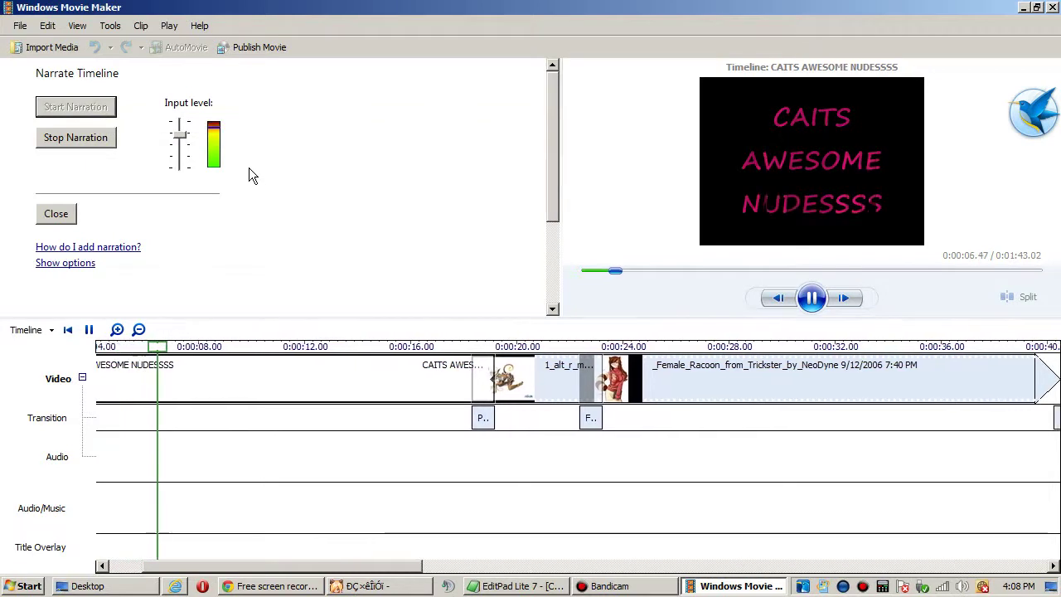
pyautogui.click(109, 145)
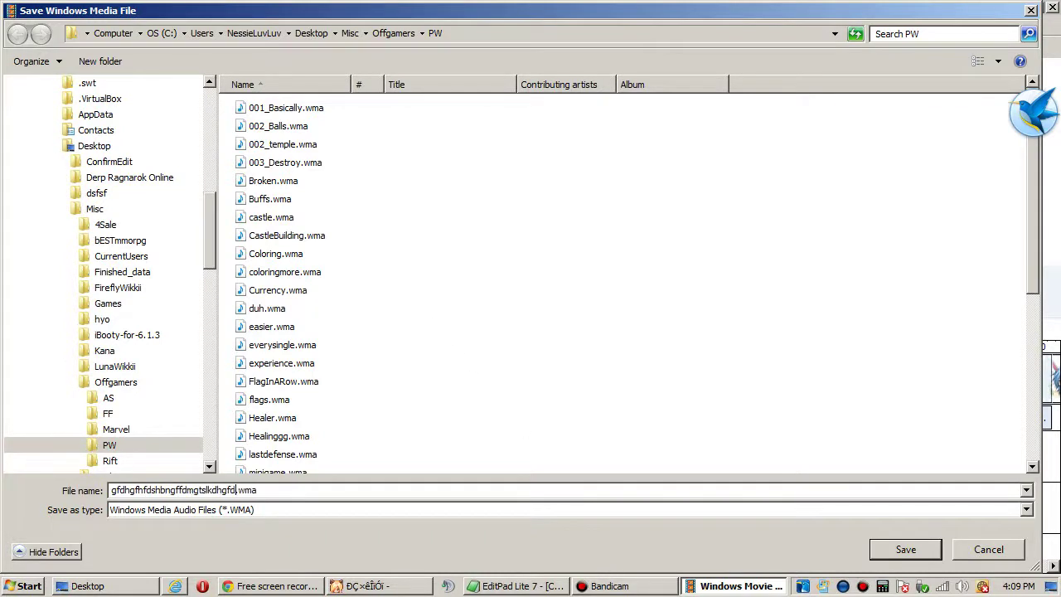
pyautogui.press('Return')
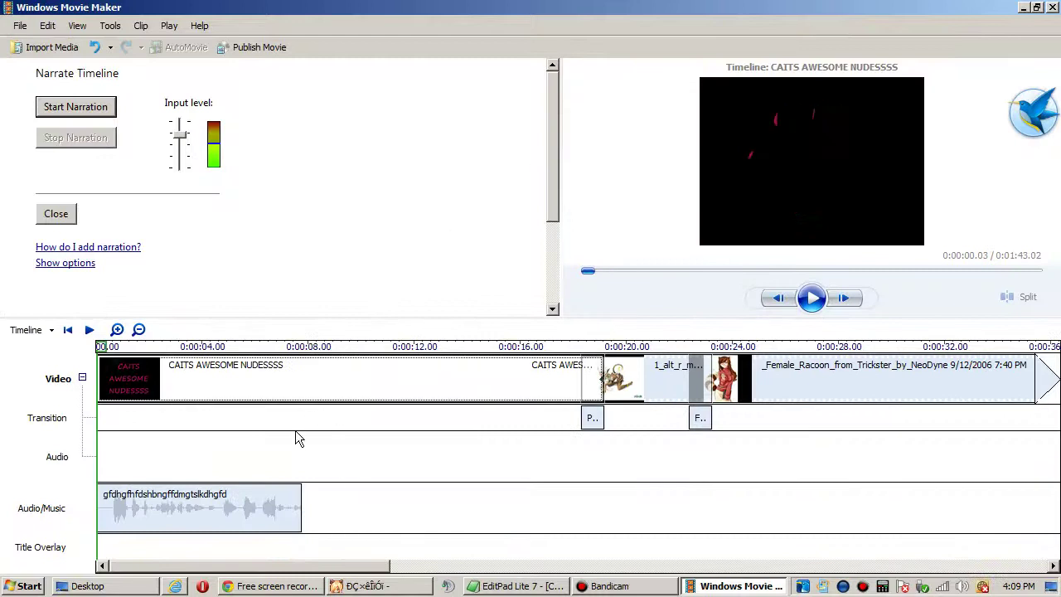
# Step: Play from the first narration to about 0:00:08 and begin recording a second narration there
pyautogui.click(249, 505)
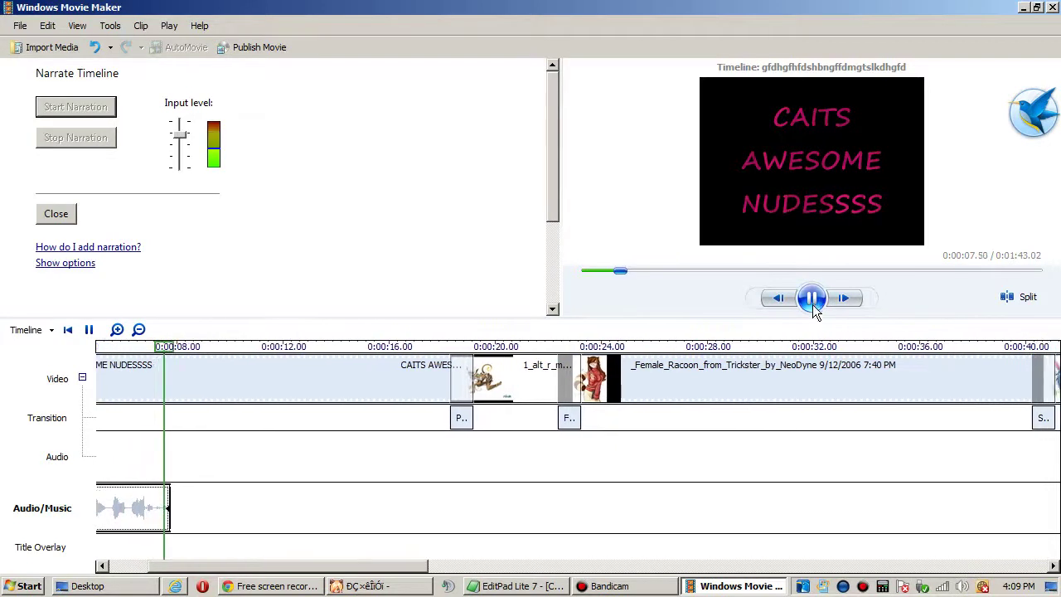
pyautogui.click(813, 300)
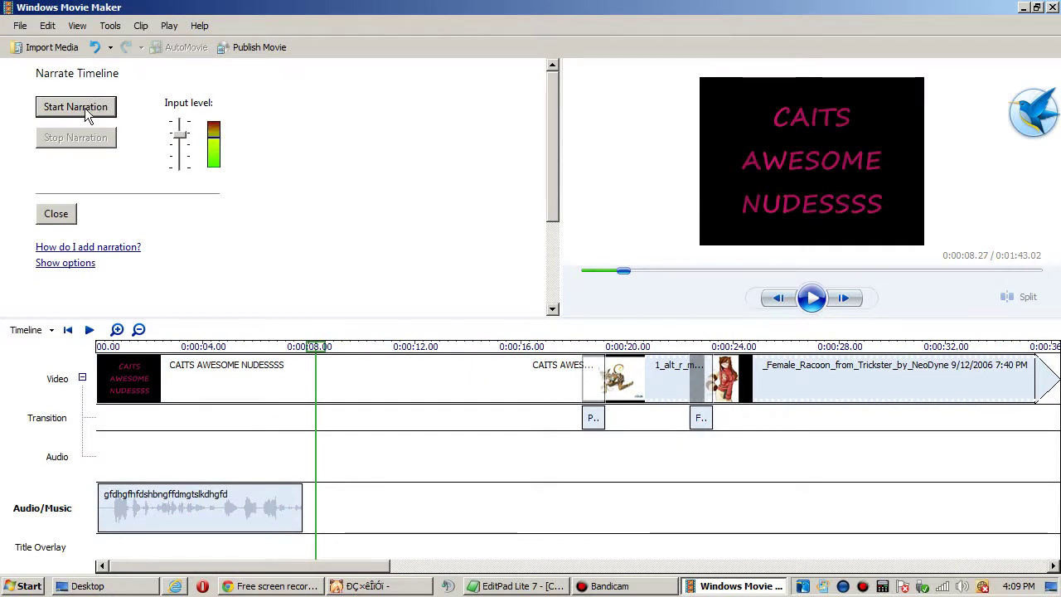
pyautogui.click(84, 108)
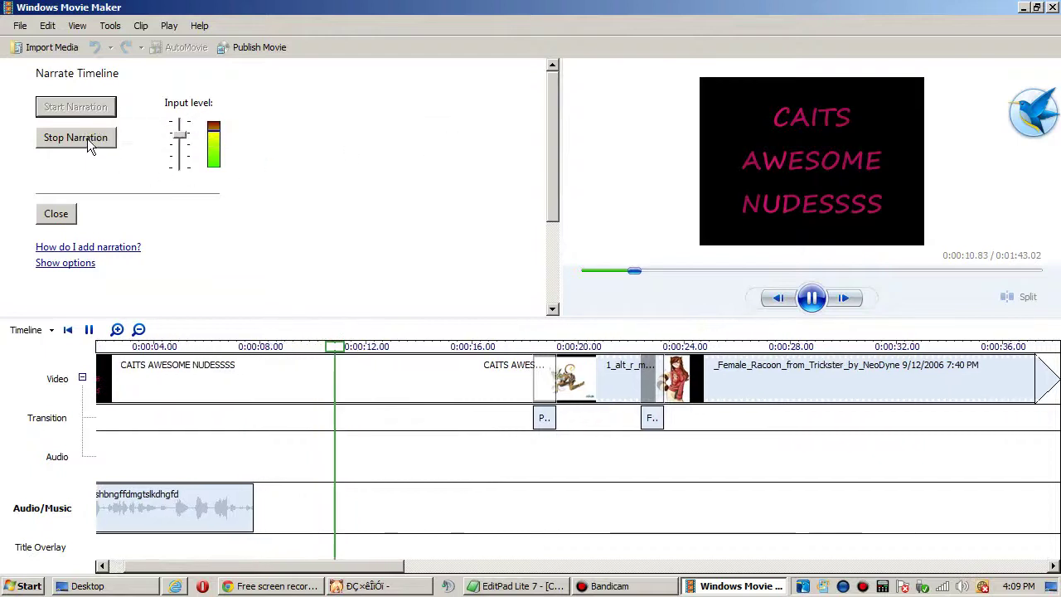
# Step: Stop the second narration recording and save it as 'gfdnlkfnhlkfdhytr'
pyautogui.click(88, 139)
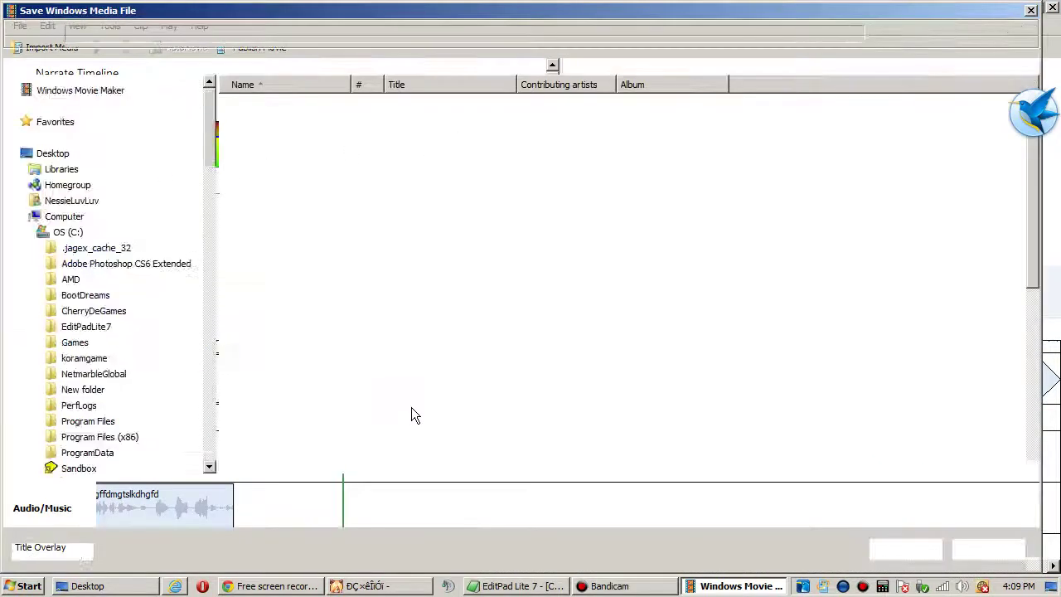
pyautogui.write('gfdnlkfnhlkfdhytr')
pyautogui.press('Return')
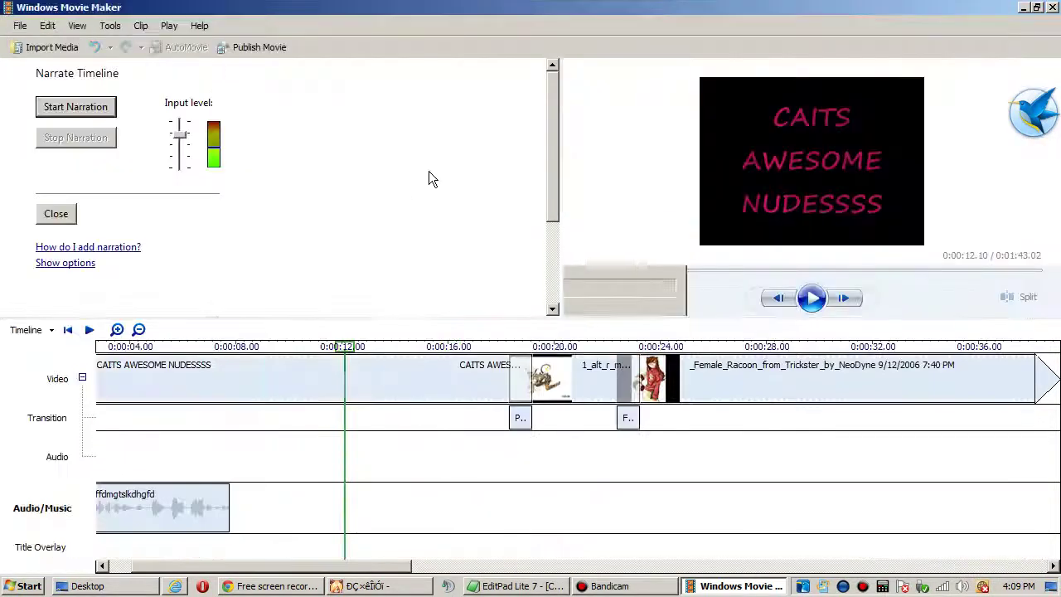
# Step: Try the second narration clip earlier on the track, around 0:00:06.47, previewing the result
pyautogui.moveTo(313, 510); pyautogui.dragTo(581, 514)
pyautogui.click(816, 304)
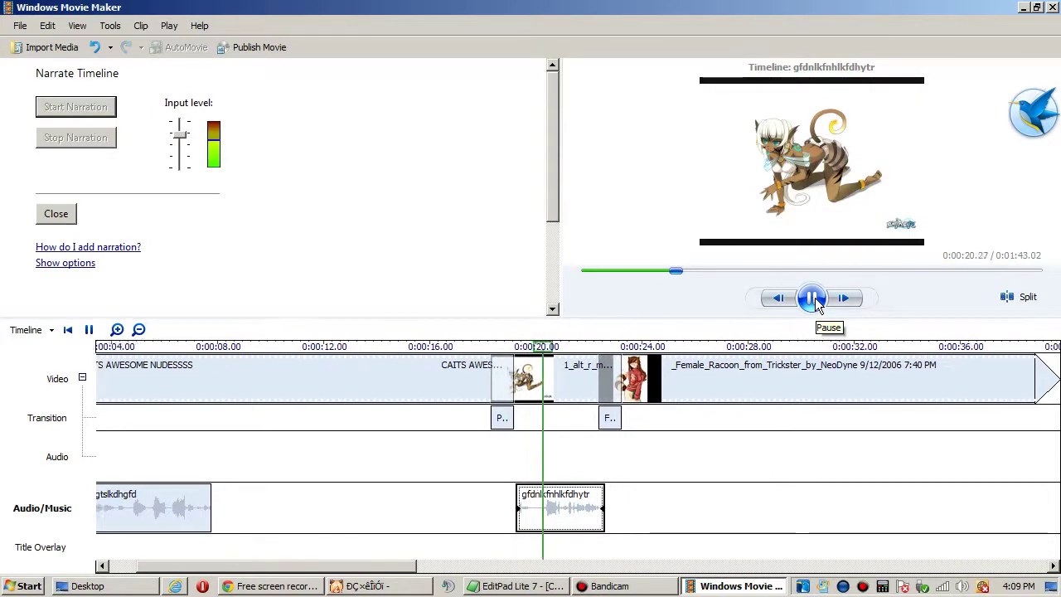
pyautogui.click(815, 298)
pyautogui.moveTo(546, 512); pyautogui.dragTo(245, 512)
pyautogui.moveTo(313, 512); pyautogui.dragTo(277, 512)
# Step: Preview from about 5 seconds, then shift the second narration clip to start near 0:00:10
pyautogui.moveTo(236, 349); pyautogui.dragTo(191, 349)
pyautogui.click(813, 298)
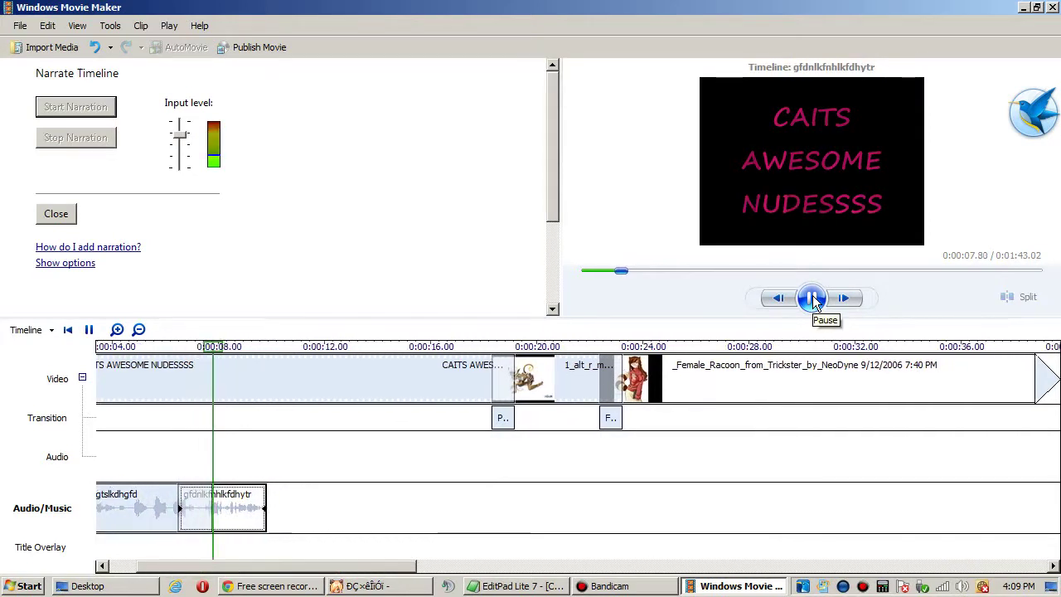
pyautogui.click(813, 299)
pyautogui.moveTo(162, 566); pyautogui.dragTo(119, 566)
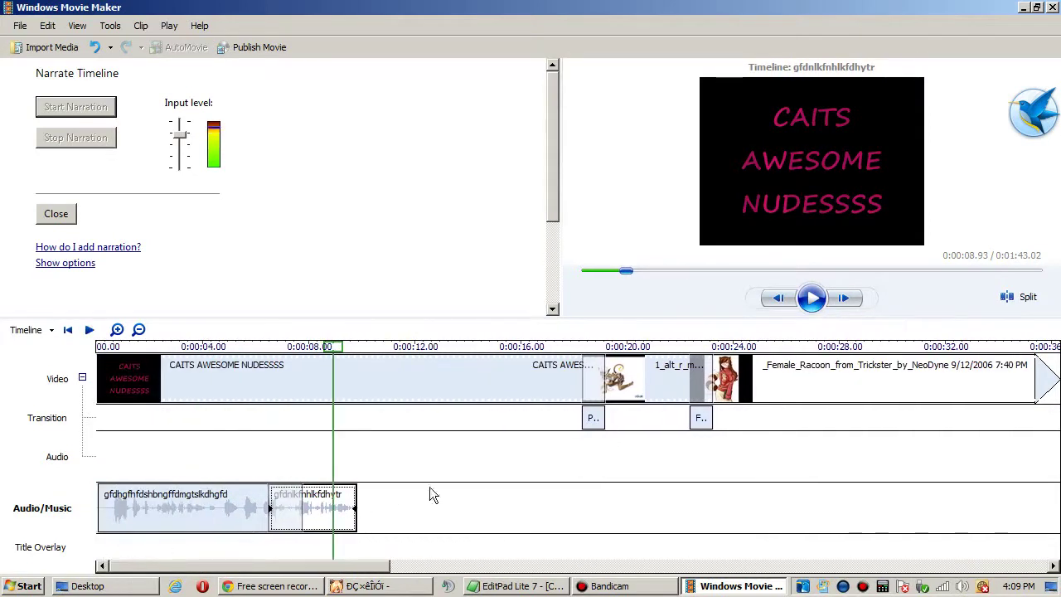
pyautogui.moveTo(334, 495); pyautogui.dragTo(434, 495)
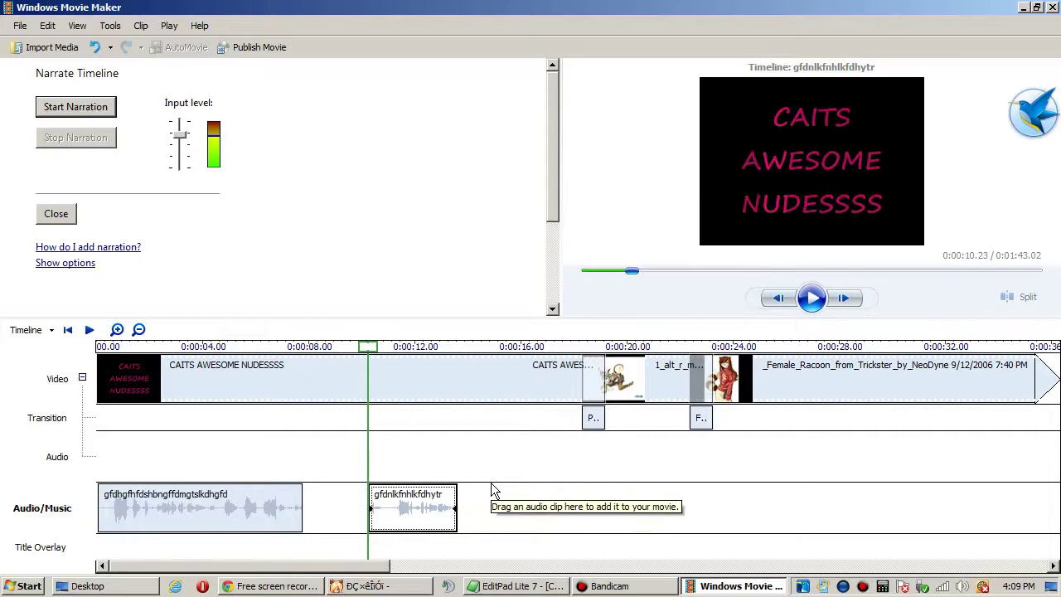
pyautogui.click(58, 213)
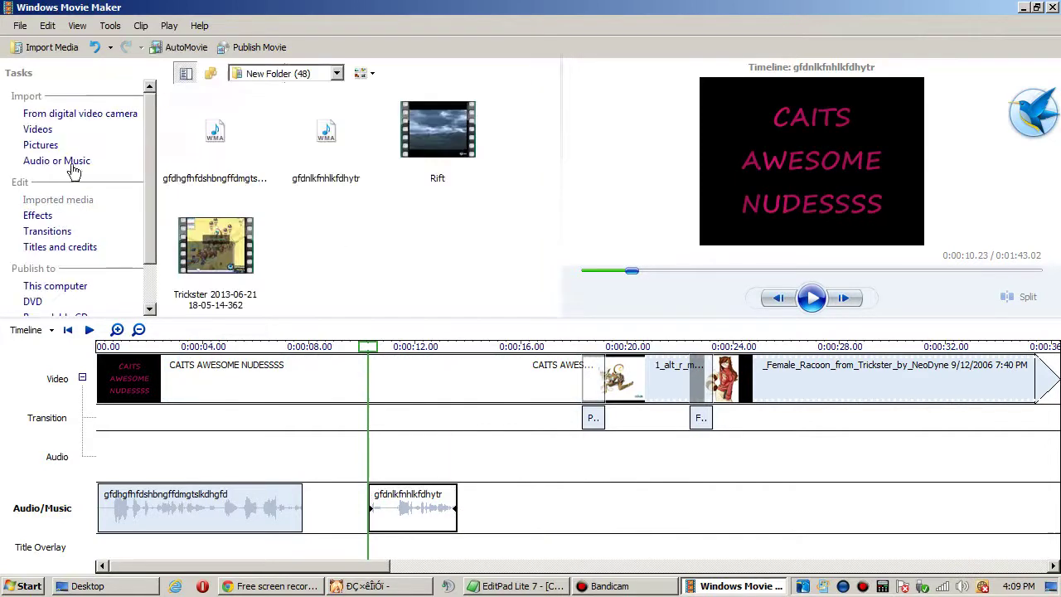
pyautogui.click(112, 32)
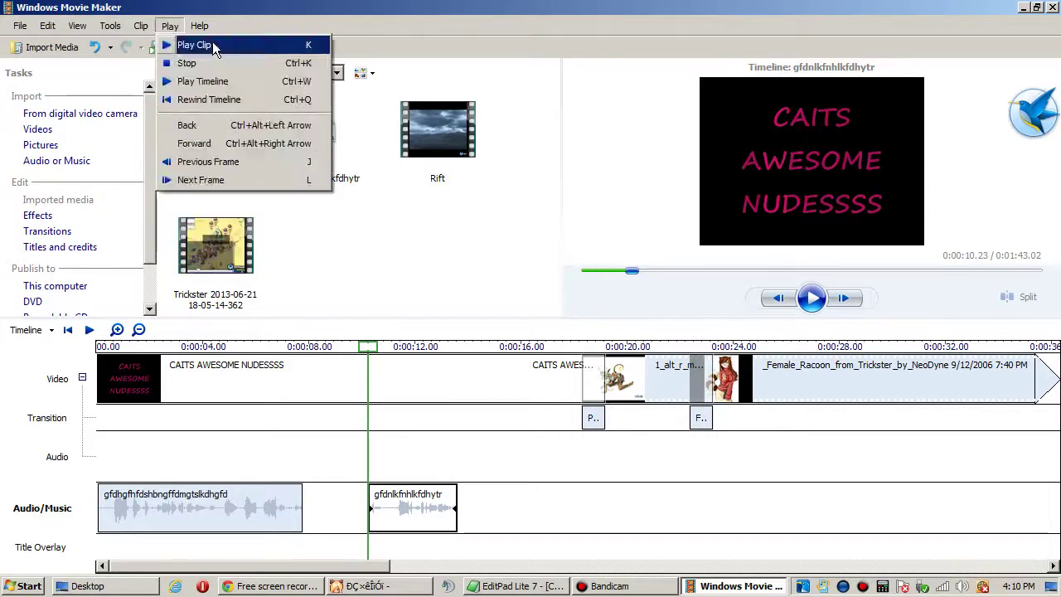
pyautogui.click(97, 30)
pyautogui.click(47, 26)
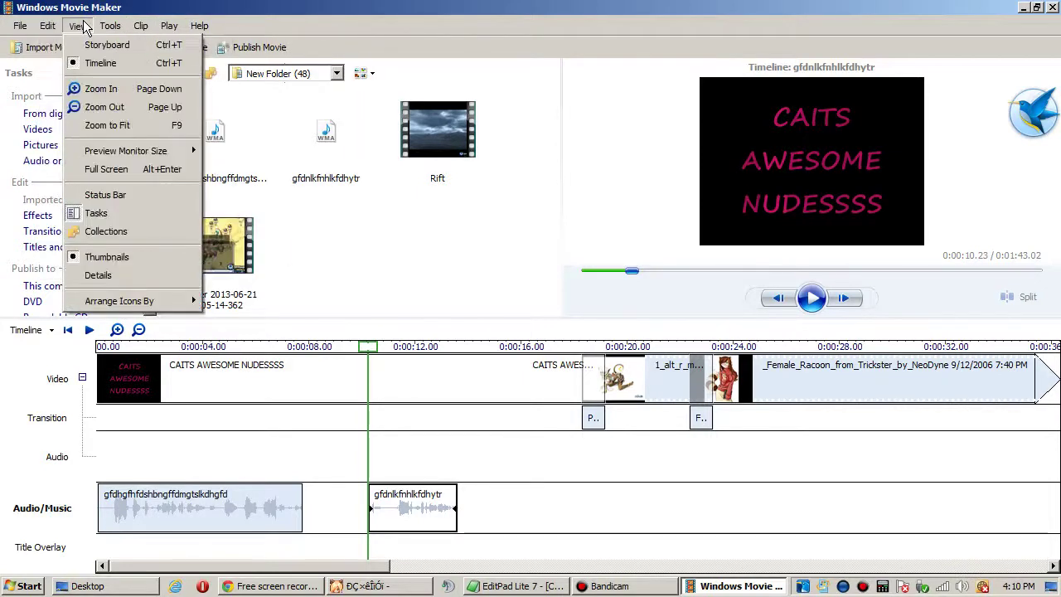
pyautogui.click(85, 46)
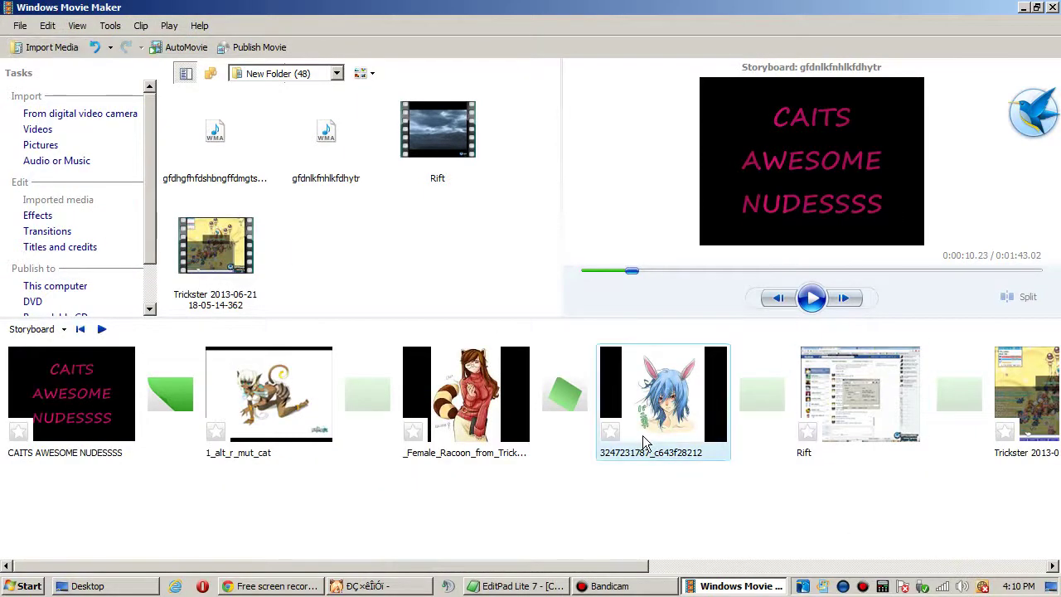
pyautogui.moveTo(559, 566); pyautogui.dragTo(4, 445)
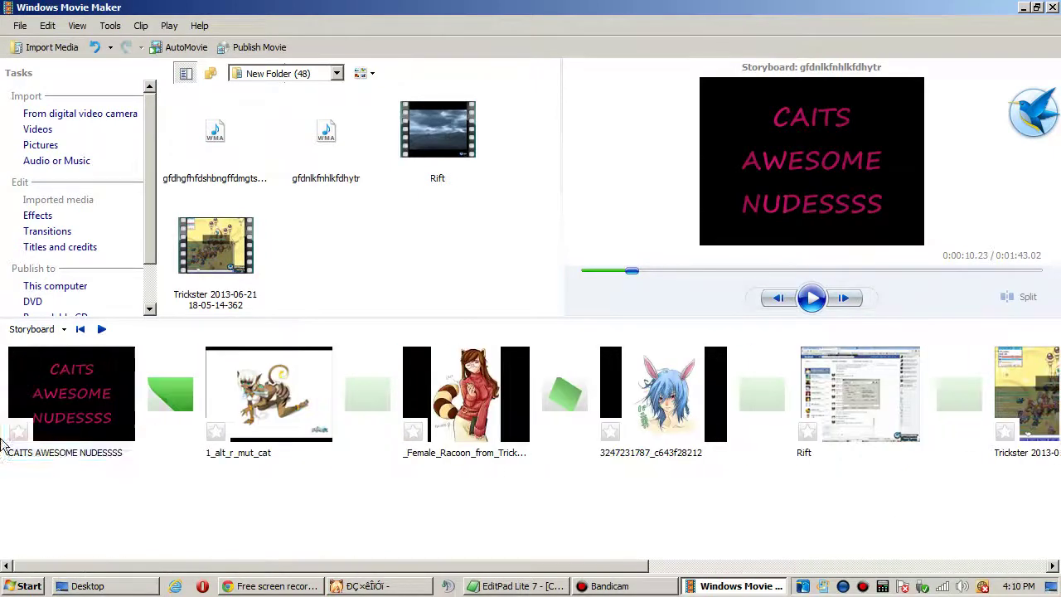
pyautogui.click(37, 329)
pyautogui.click(40, 367)
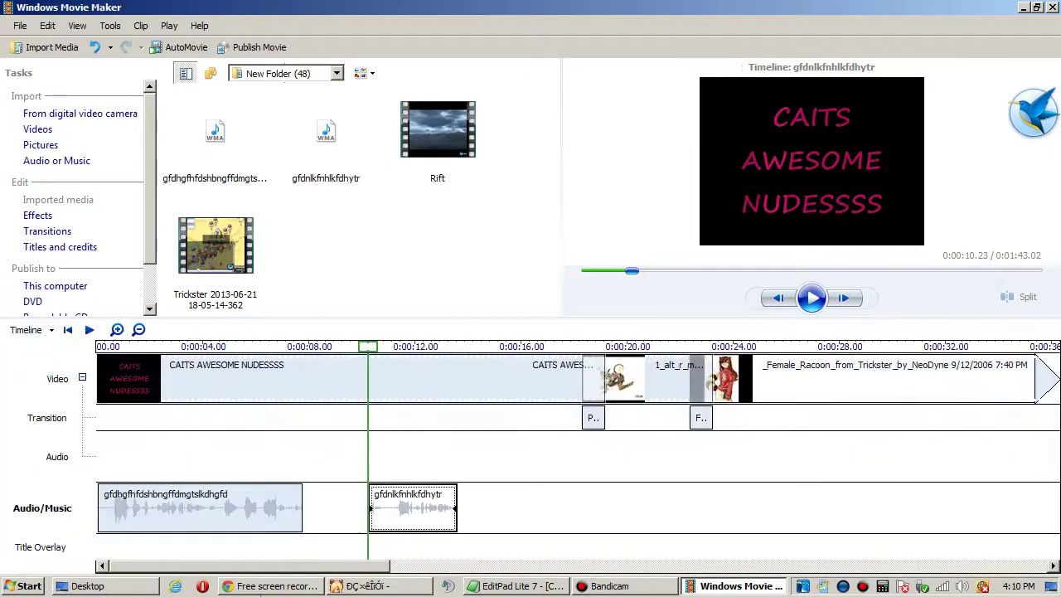
pyautogui.scroll(-5, 467, 523)
pyautogui.scroll(5, 331, 526)
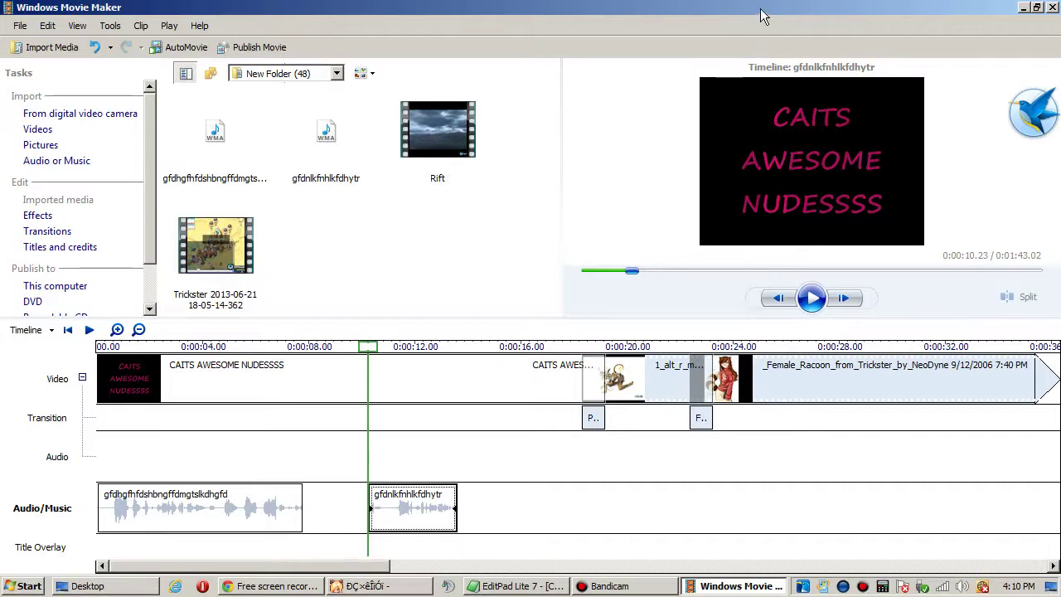
pyautogui.hotkey('ctrl', 'a')
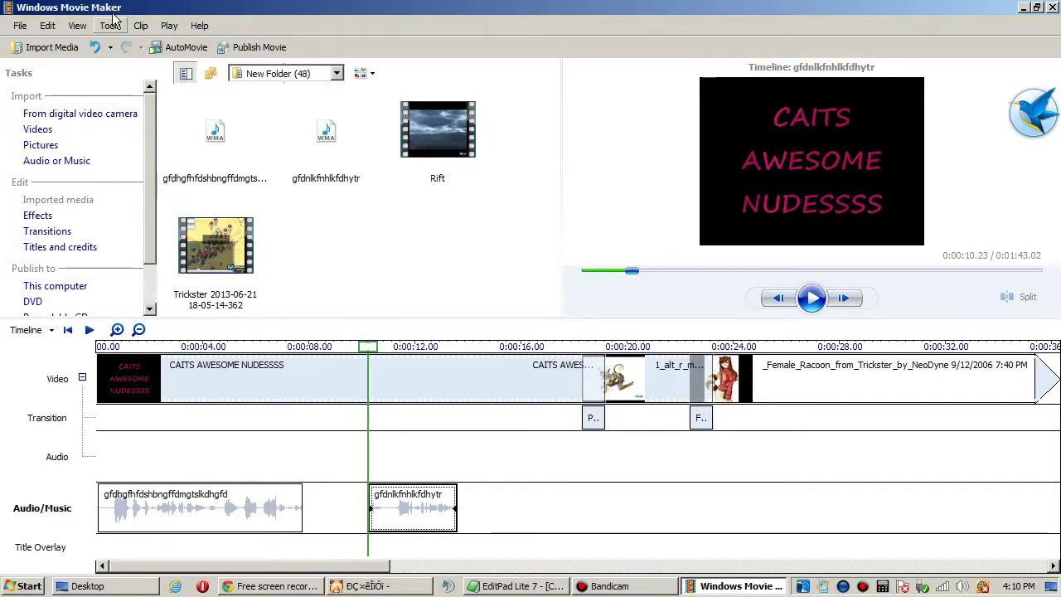
# Step: Choose Publish Movie from the File menu
pyautogui.click(20, 26)
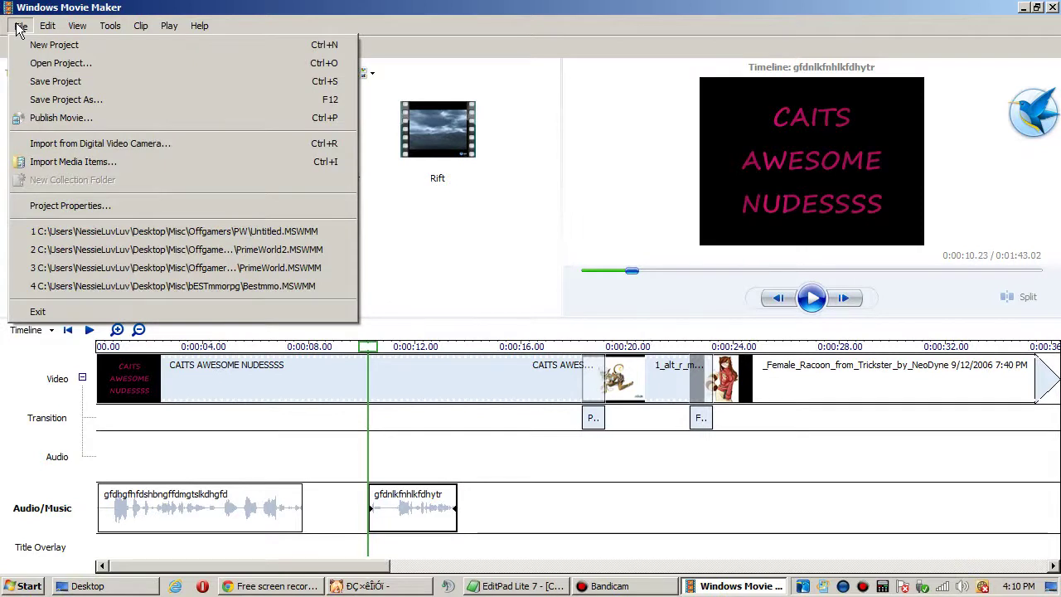
pyautogui.click(37, 123)
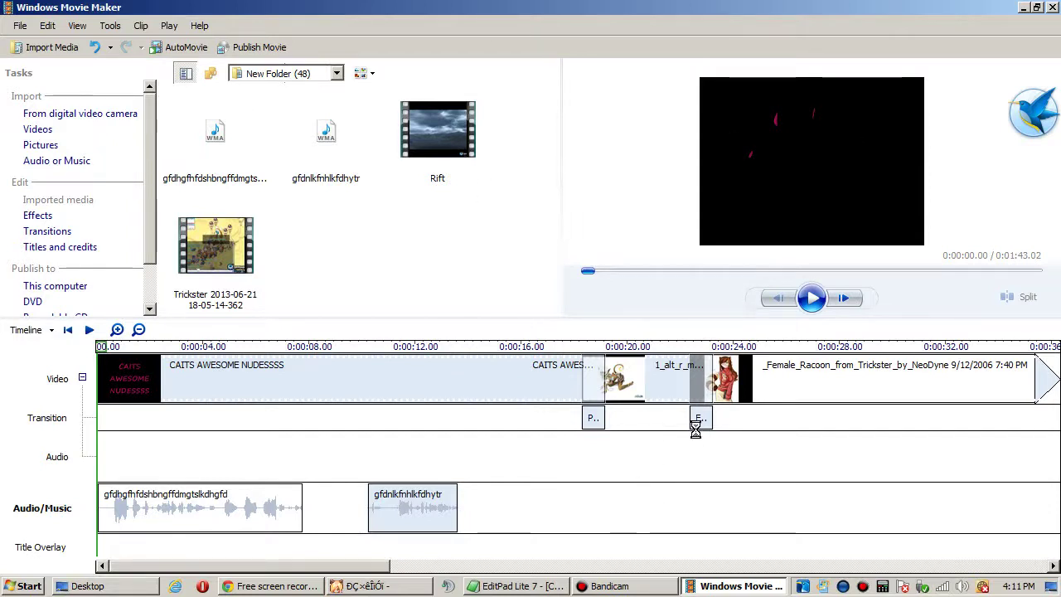
# Step: In Trickster, send the chat lines 'HI GUYS', 'YOU ARE FAMOUS!' and 'say hi to youtube'
pyautogui.click(388, 591)
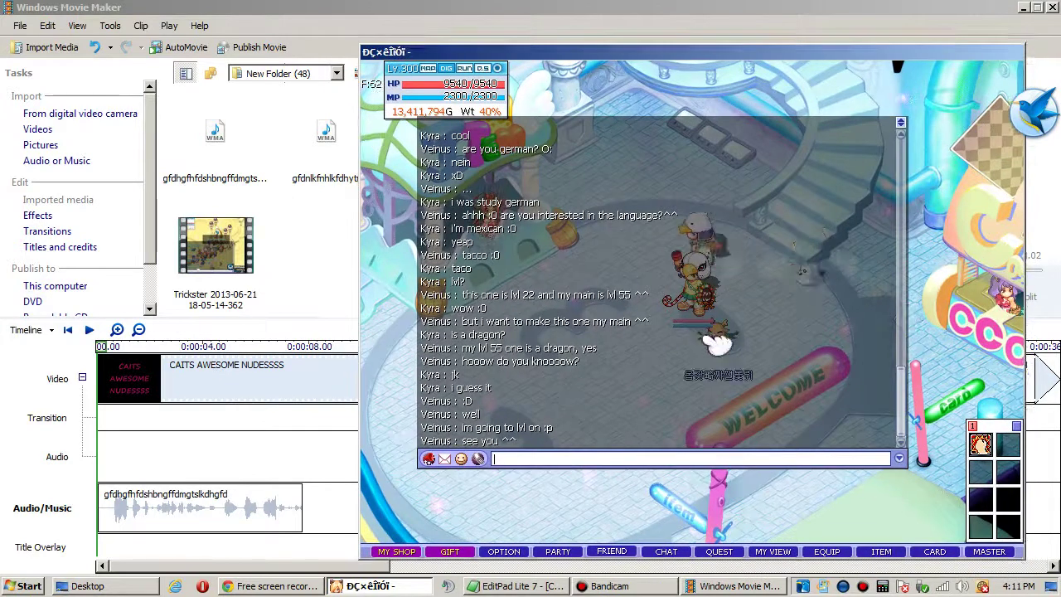
pyautogui.write('HI ')
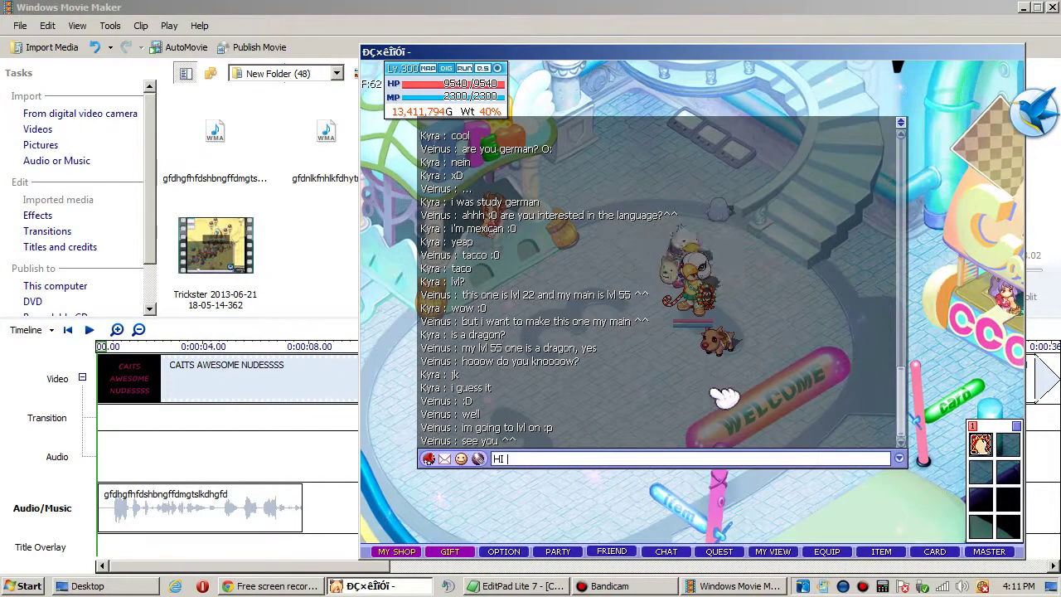
pyautogui.write('GUYS')
pyautogui.press('Return')
pyautogui.write('YOU ARE FAMO')
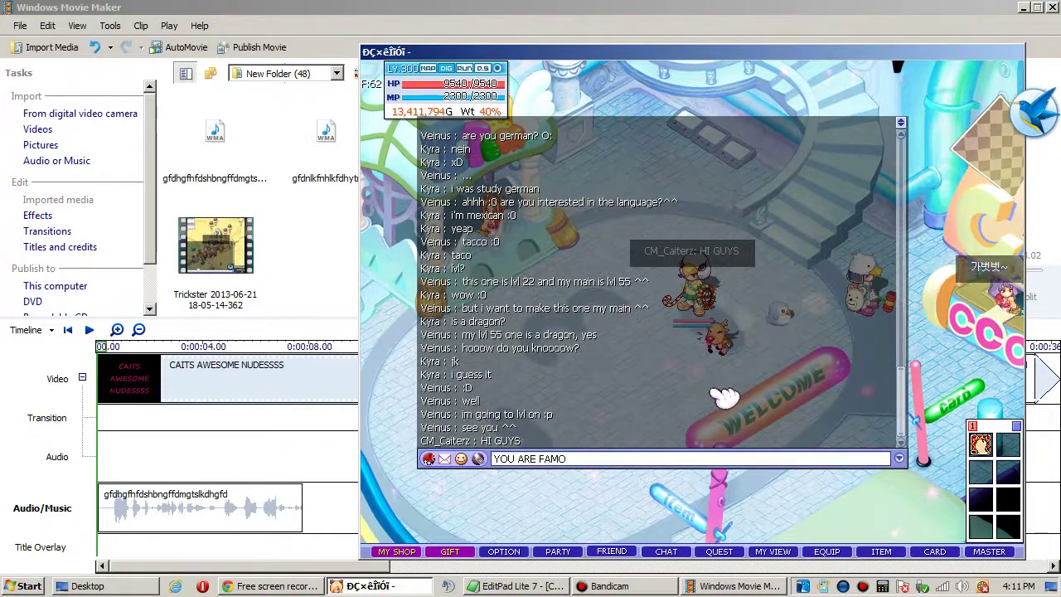
pyautogui.write('US!')
pyautogui.press('Return')
pyautogui.write('say hi to youtube')
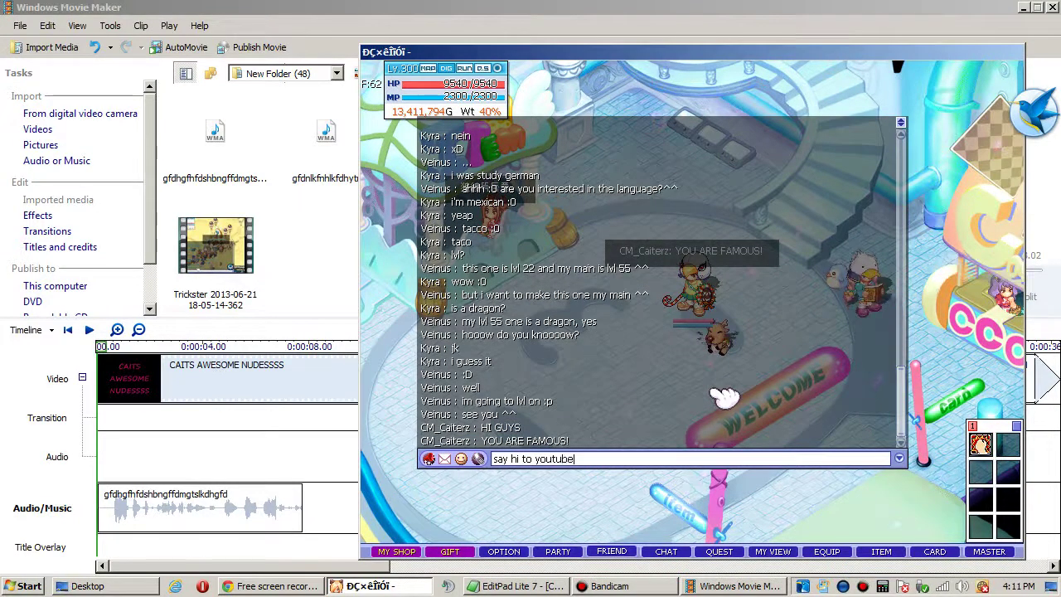
pyautogui.press('Return')
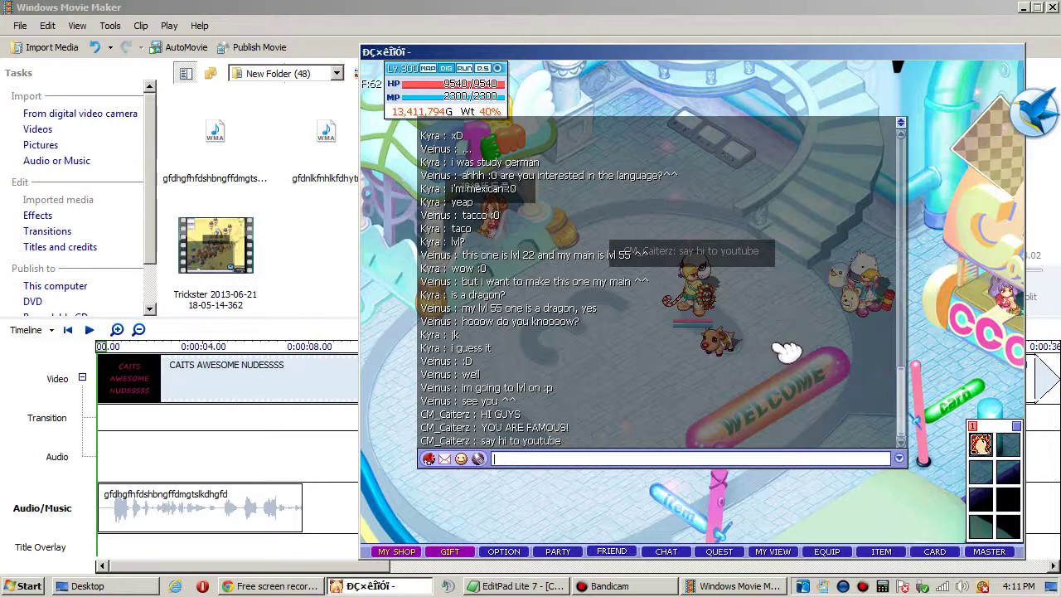
# Step: Send 'youre the only one in here' and 'im embarrased now.', then walk across the plaza
pyautogui.moveTo(569, 53); pyautogui.dragTo(452, 31)
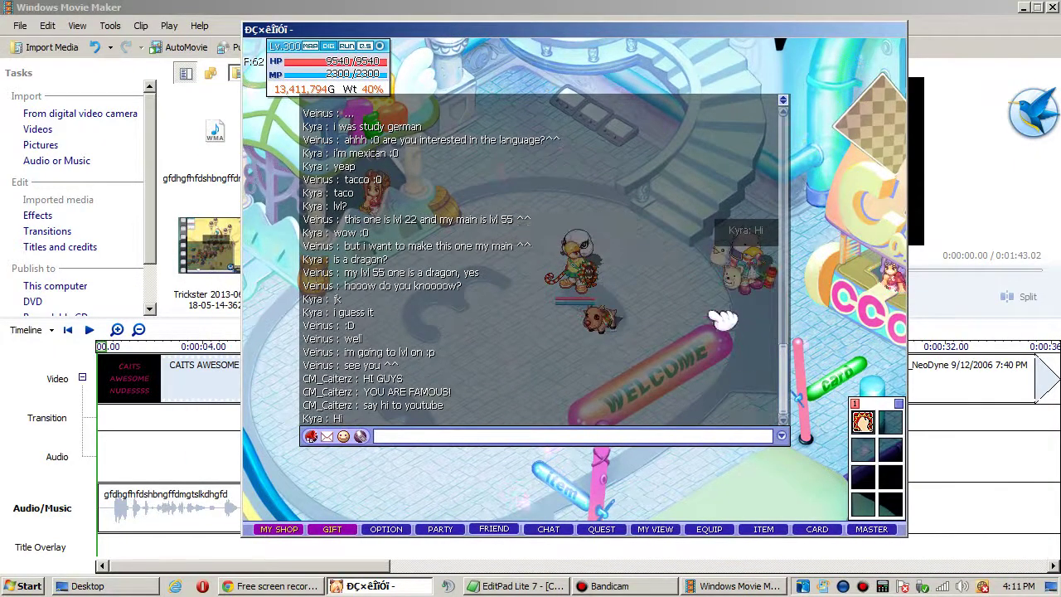
pyautogui.write('youre the only one in here')
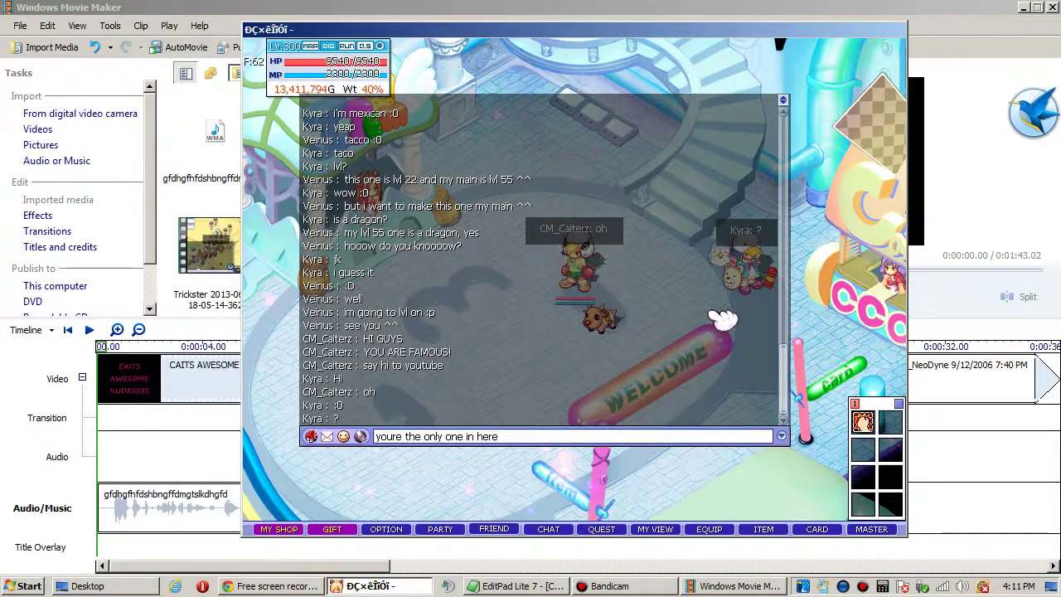
pyautogui.press('Return')
pyautogui.write('im e')
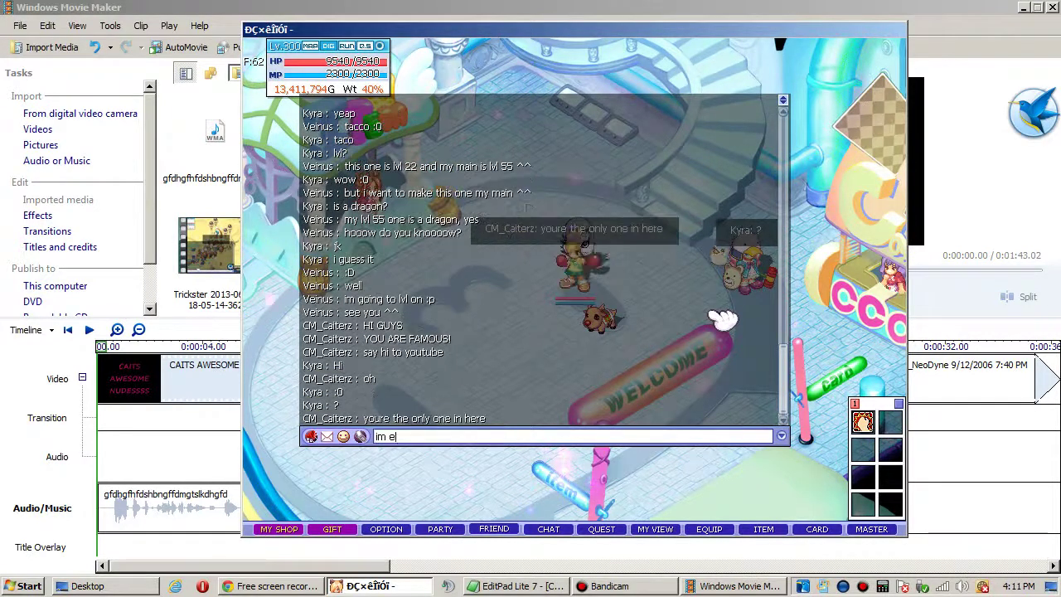
pyautogui.write('mbarrased now.')
pyautogui.press('Return')
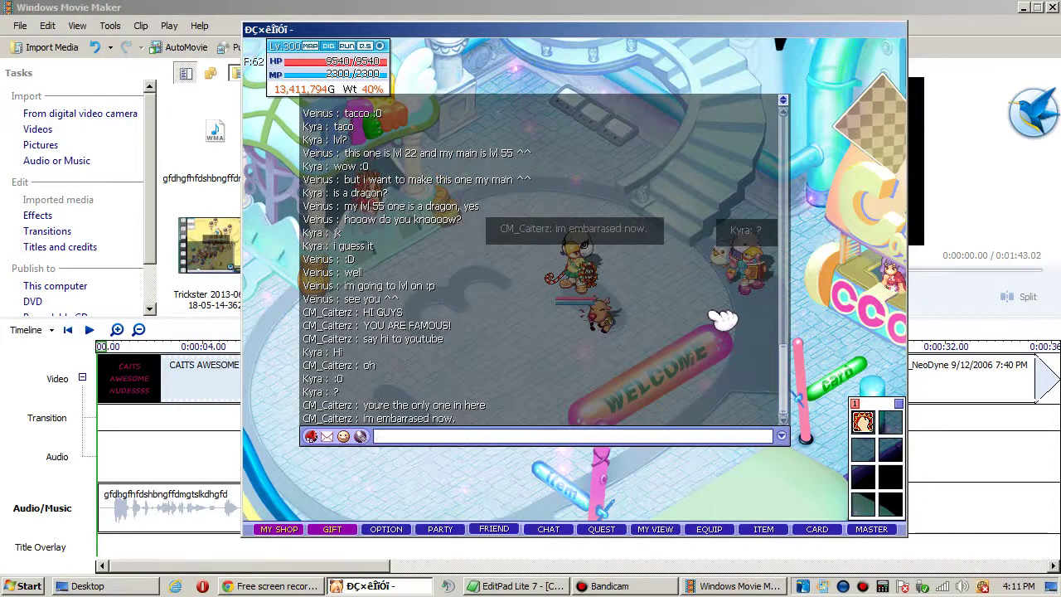
pyautogui.click(717, 317)
pyautogui.click(578, 333)
# Step: Send 'well..', '>.>', '<.<', '*RUN AWAY*' and ':3', then walk further up the plaza
pyautogui.write('well..')
pyautogui.press('Return')
pyautogui.write('>.>')
pyautogui.press('Return')
pyautogui.write('<.<')
pyautogui.press('Return')
pyautogui.write('*RUN AWAY*')
pyautogui.press('Return')
pyautogui.write("'")
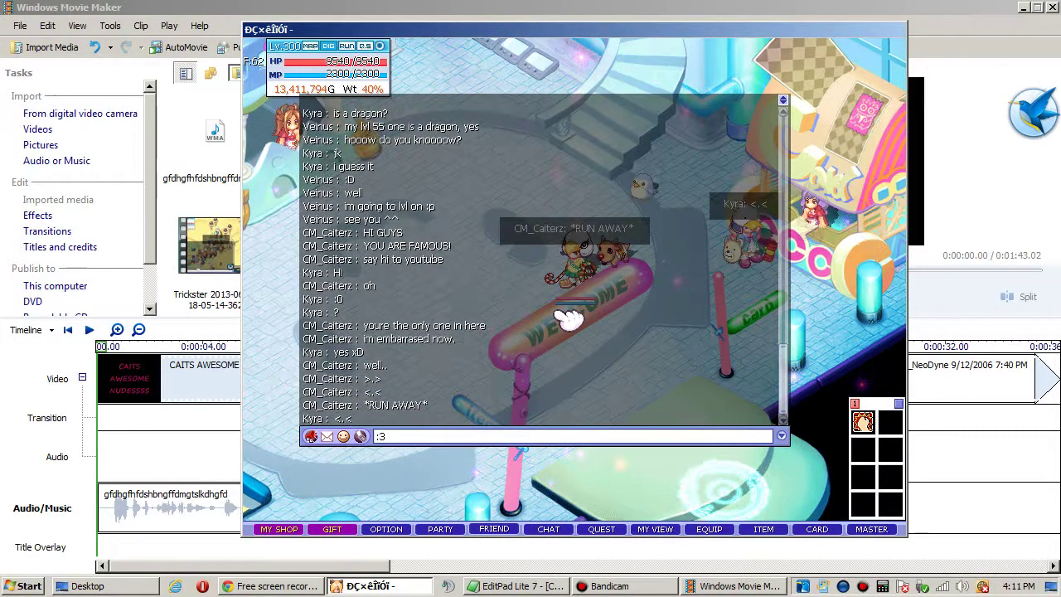
pyautogui.write('3')
pyautogui.press('Return')
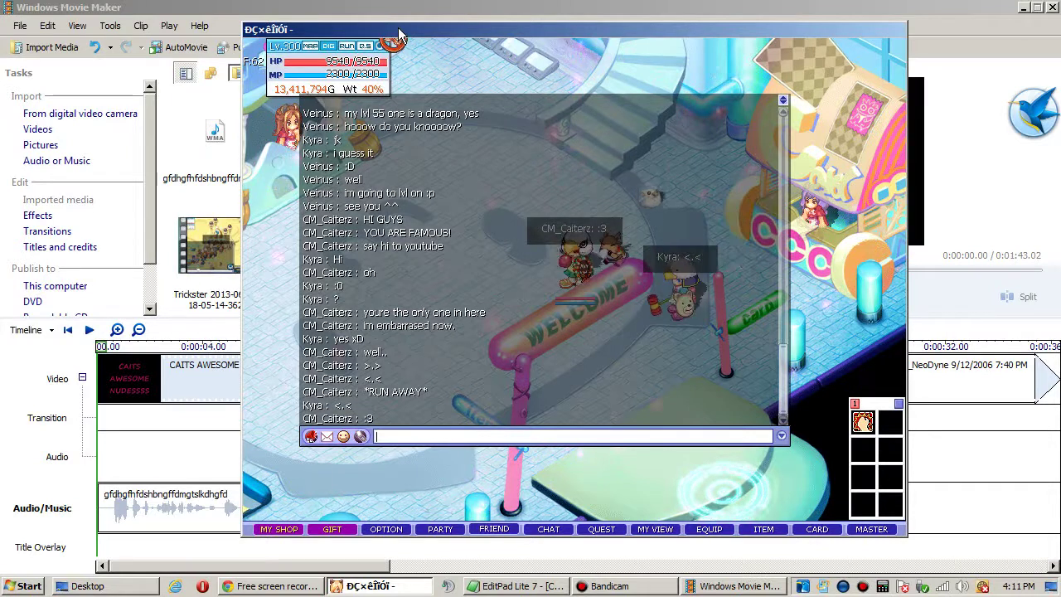
pyautogui.click(599, 315)
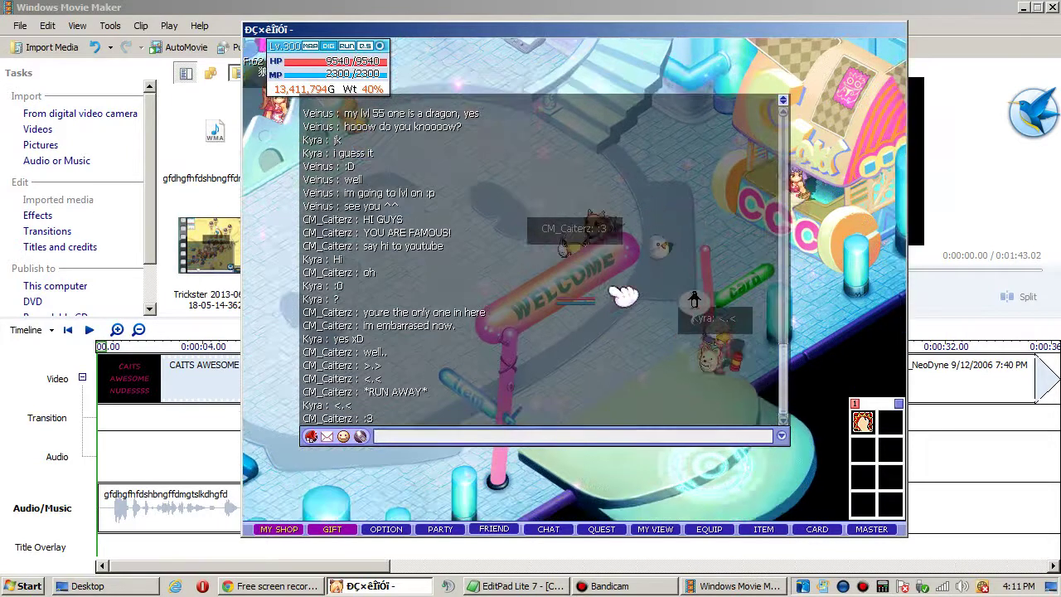
pyautogui.click(380, 45)
# Step: Force-close the frozen Movie Maker and relaunch it from a Start search for 'movie m'
pyautogui.click(613, 12)
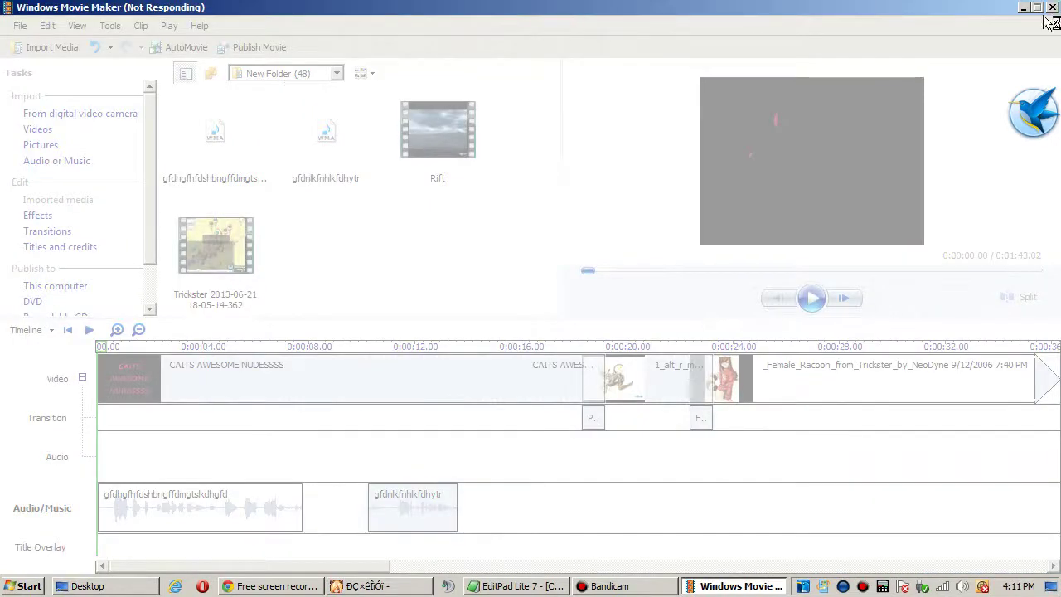
pyautogui.click(415, 311)
pyautogui.click(29, 586)
pyautogui.write('movie m')
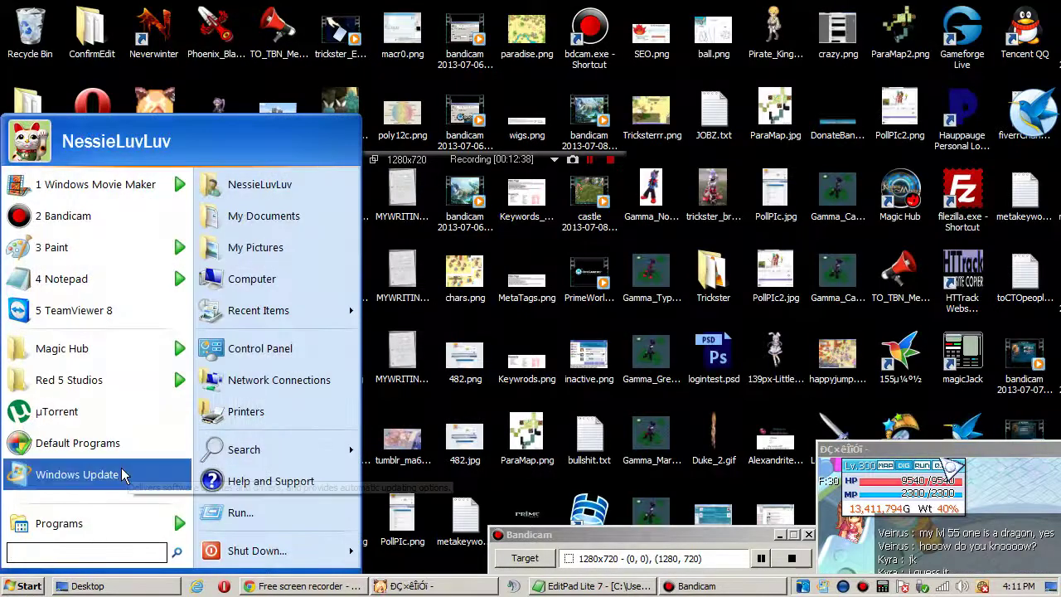
pyautogui.press('Return')
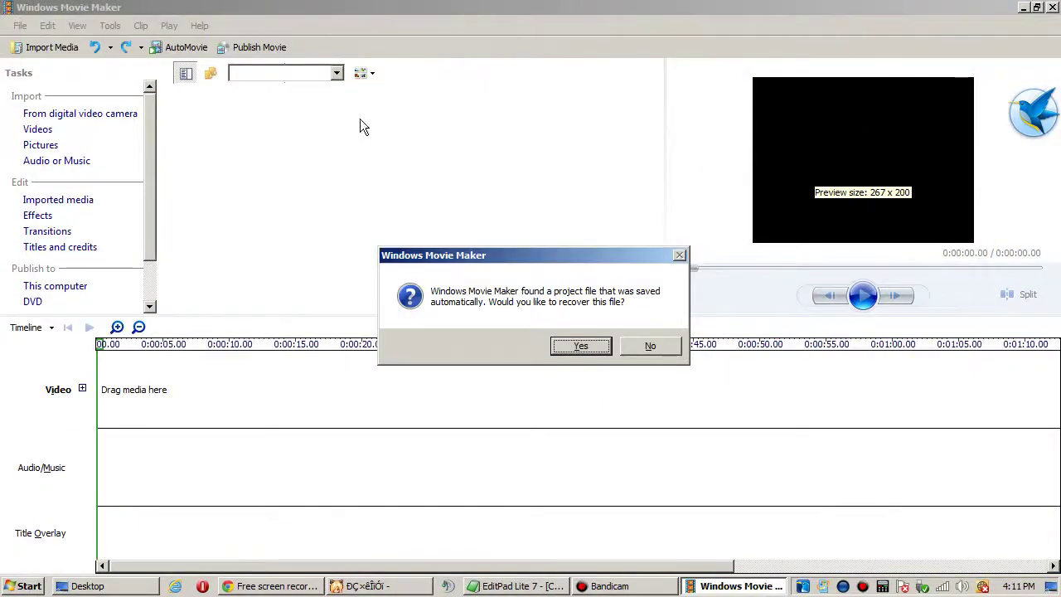
# Step: Recover the autosaved project and jump the preview to about 0:00:09
pyautogui.moveTo(572, 270); pyautogui.dragTo(437, 179)
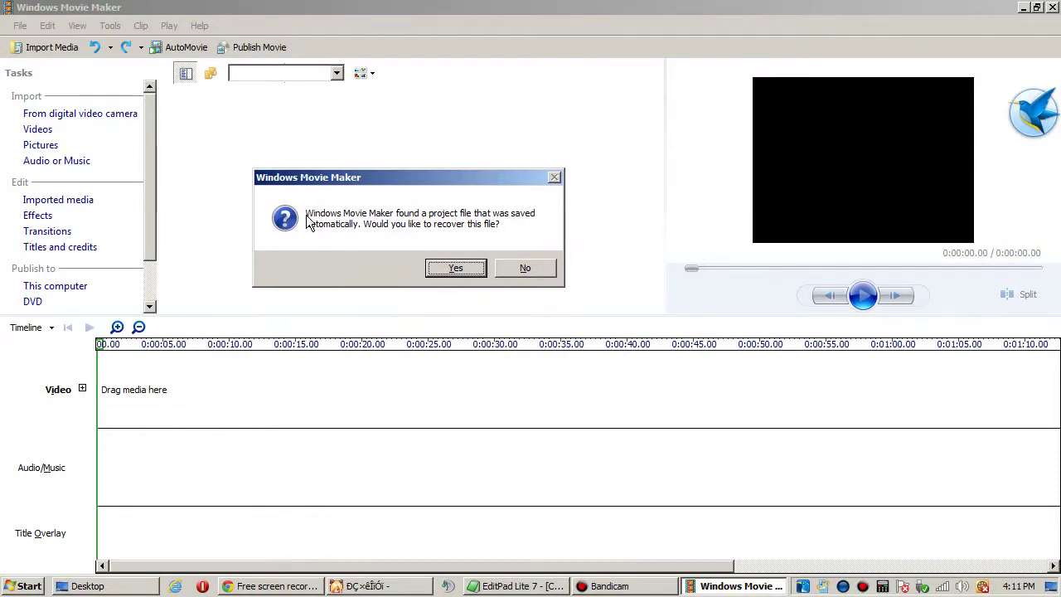
pyautogui.click(456, 268)
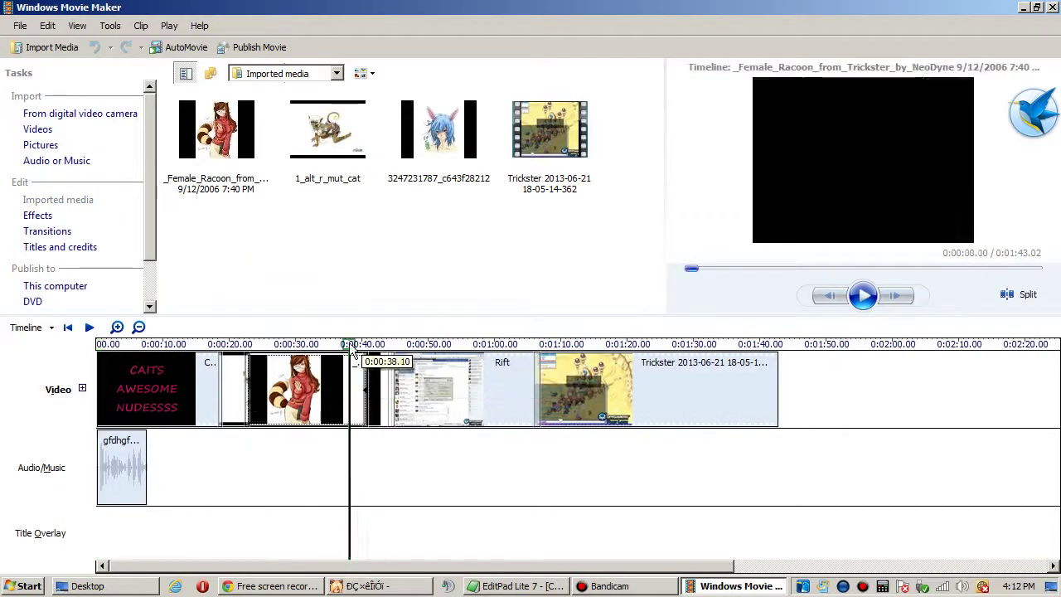
pyautogui.click(160, 464)
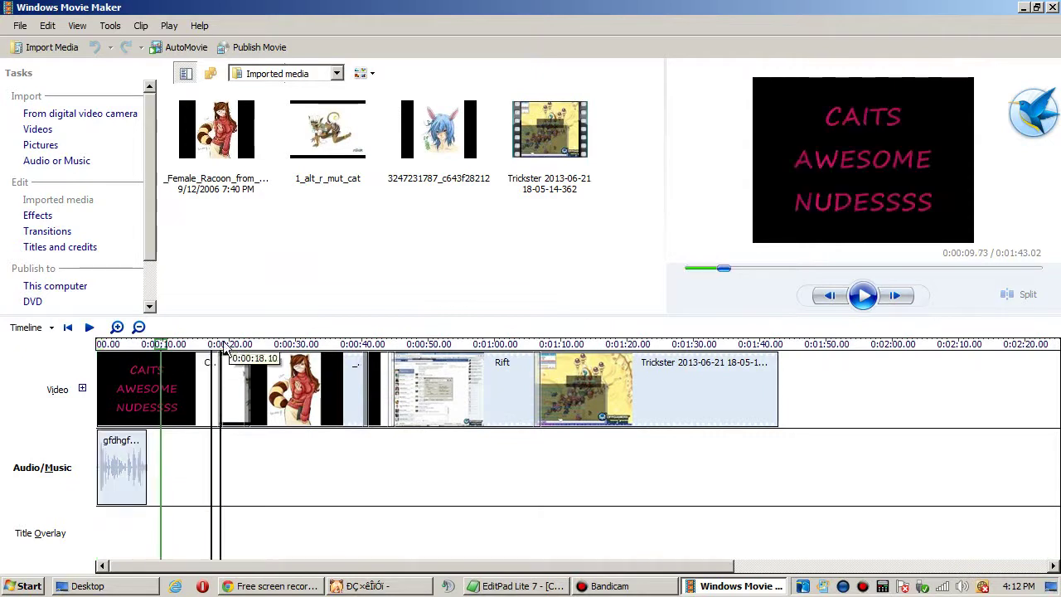
pyautogui.click(20, 25)
# Step: Publish to This computer as 'pizza' on the Desktop and advance to the quality settings
pyautogui.click(61, 117)
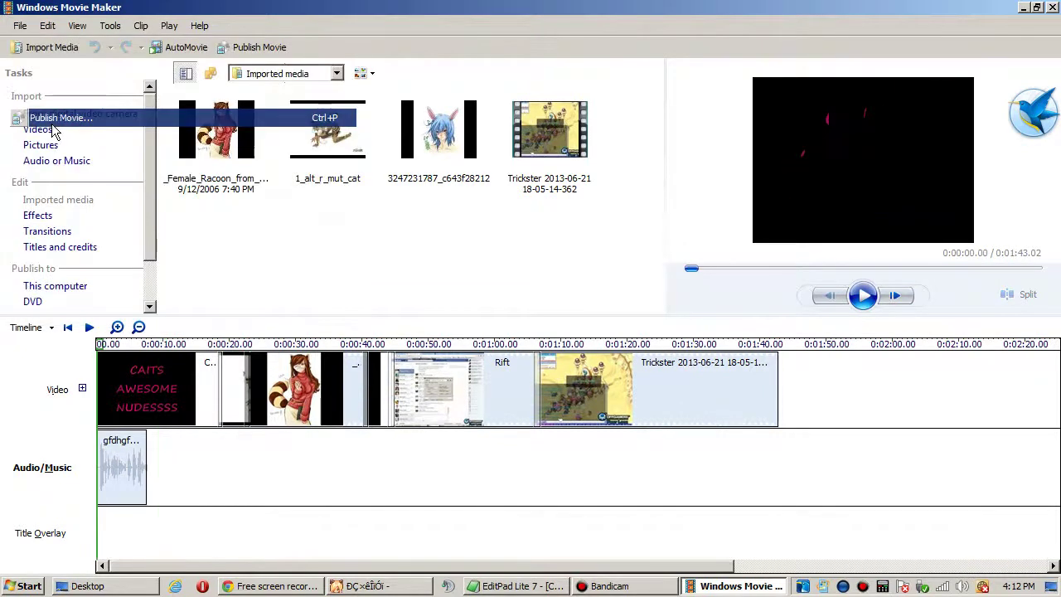
pyautogui.click(784, 511)
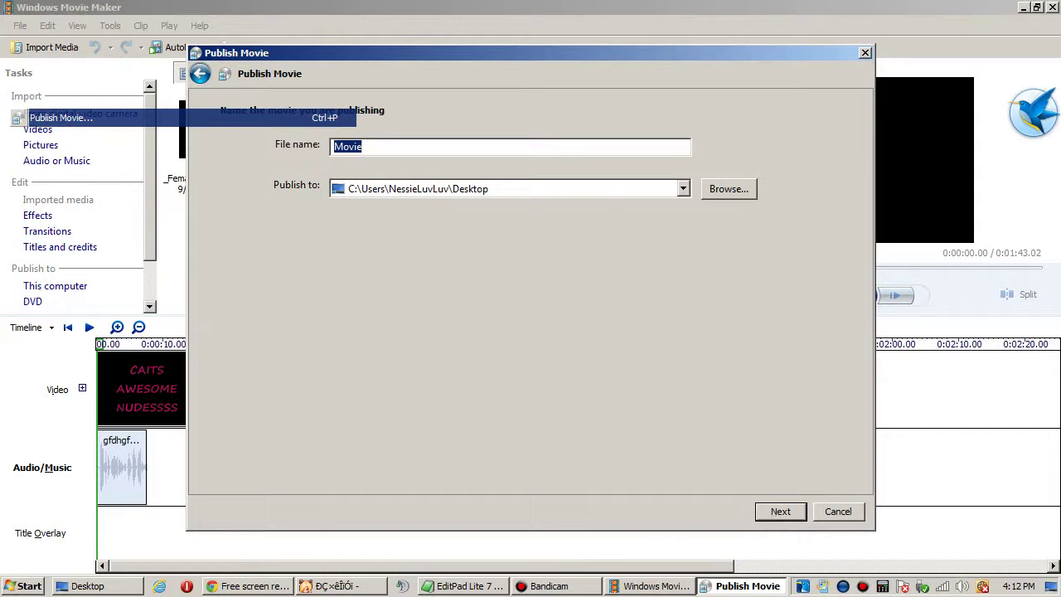
pyautogui.moveTo(398, 52); pyautogui.dragTo(568, 64)
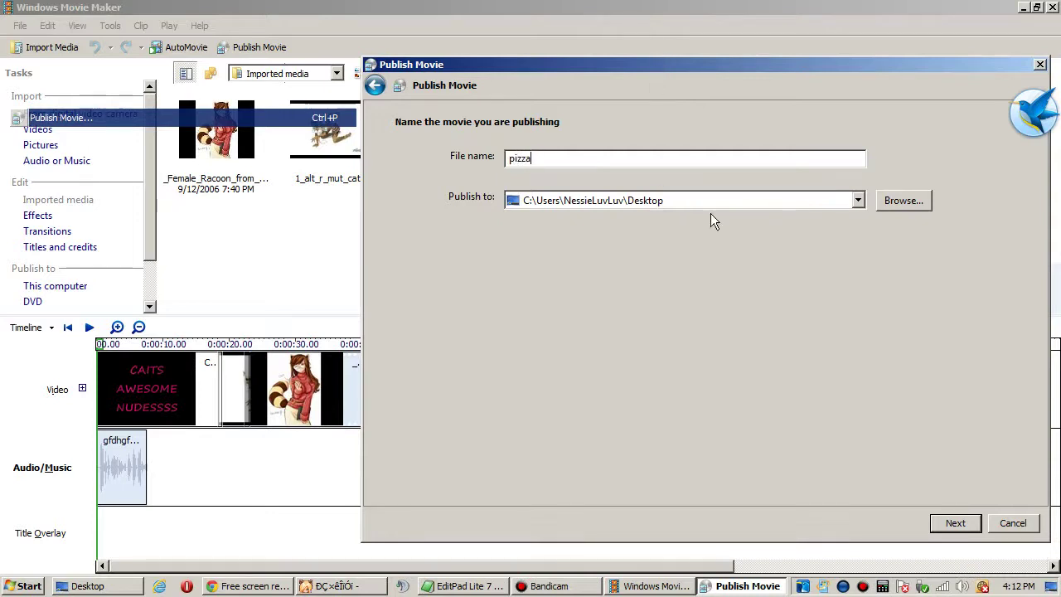
pyautogui.click(956, 523)
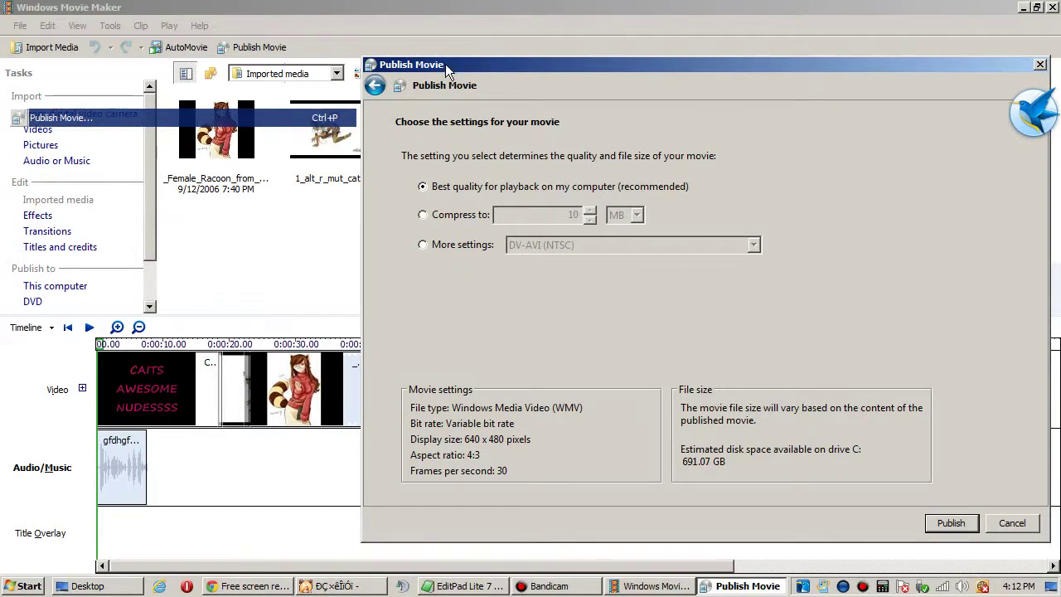
# Step: Under More settings, try the Portable Device, DVD Widescreen and VHS Quality formats
pyautogui.moveTo(446, 63); pyautogui.dragTo(562, 439)
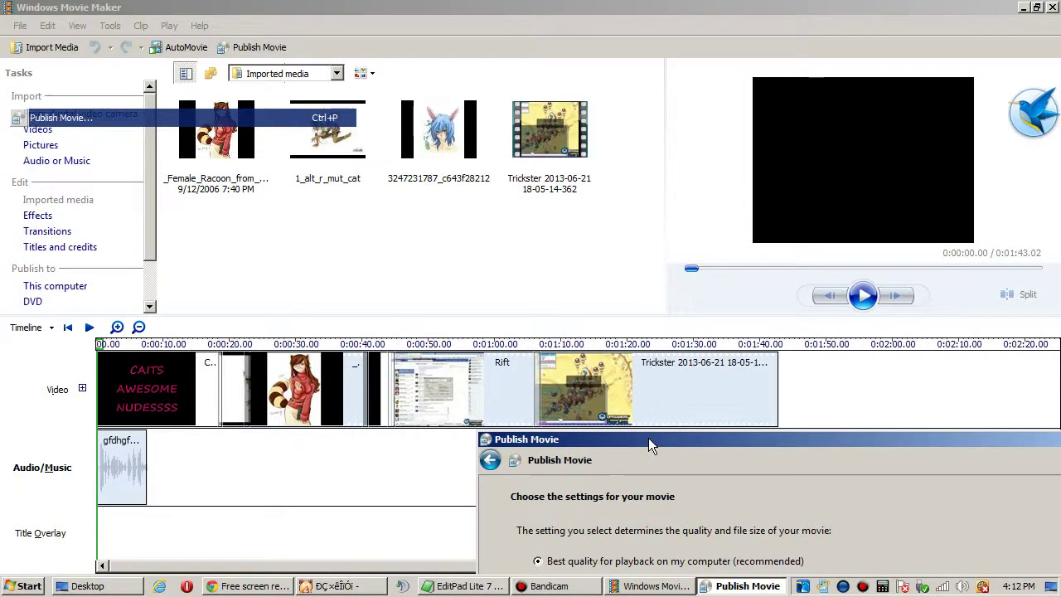
pyautogui.moveTo(649, 439); pyautogui.dragTo(502, 54)
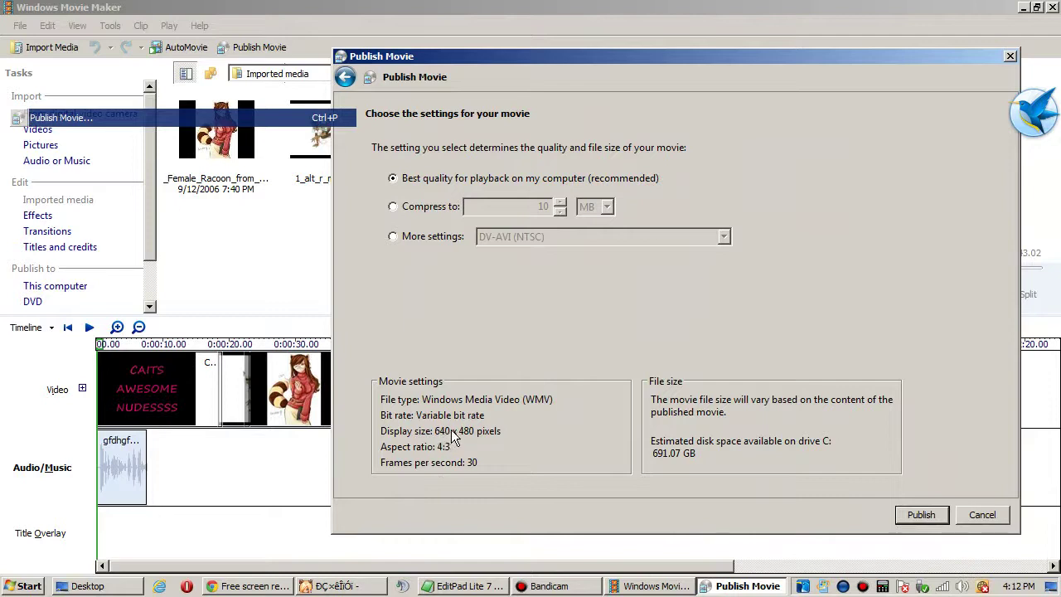
pyautogui.click(429, 236)
pyautogui.click(539, 238)
pyautogui.click(543, 267)
pyautogui.click(542, 239)
pyautogui.click(543, 278)
pyautogui.click(555, 237)
pyautogui.click(562, 291)
pyautogui.click(555, 242)
pyautogui.click(555, 315)
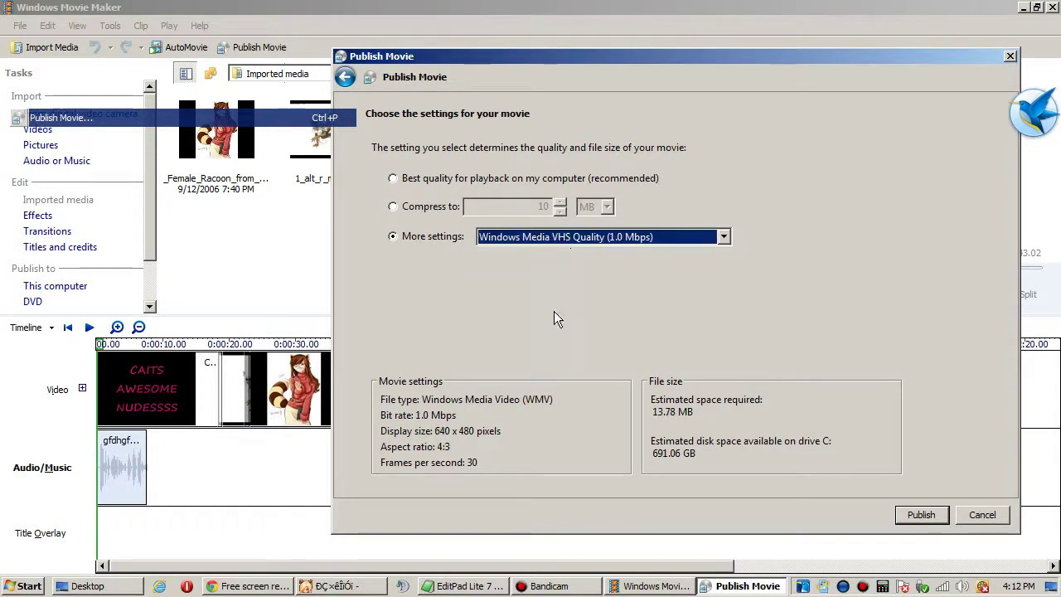
# Step: Compare WMV-HD 1280x1024 and 1280x720, then settle on SlideShow - 800x600 V9
pyautogui.click(564, 235)
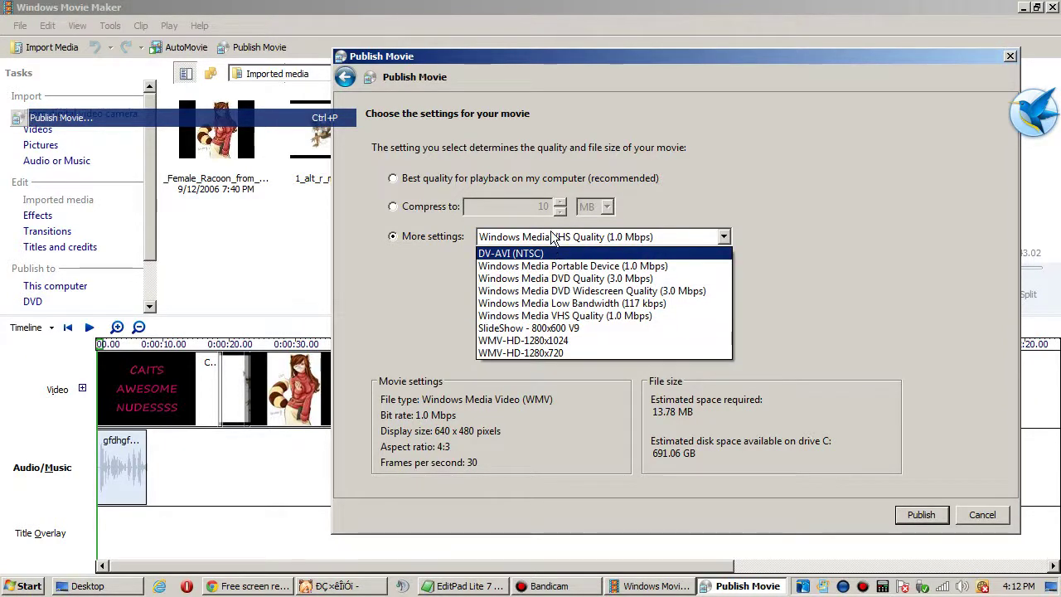
pyautogui.click(546, 239)
pyautogui.click(545, 237)
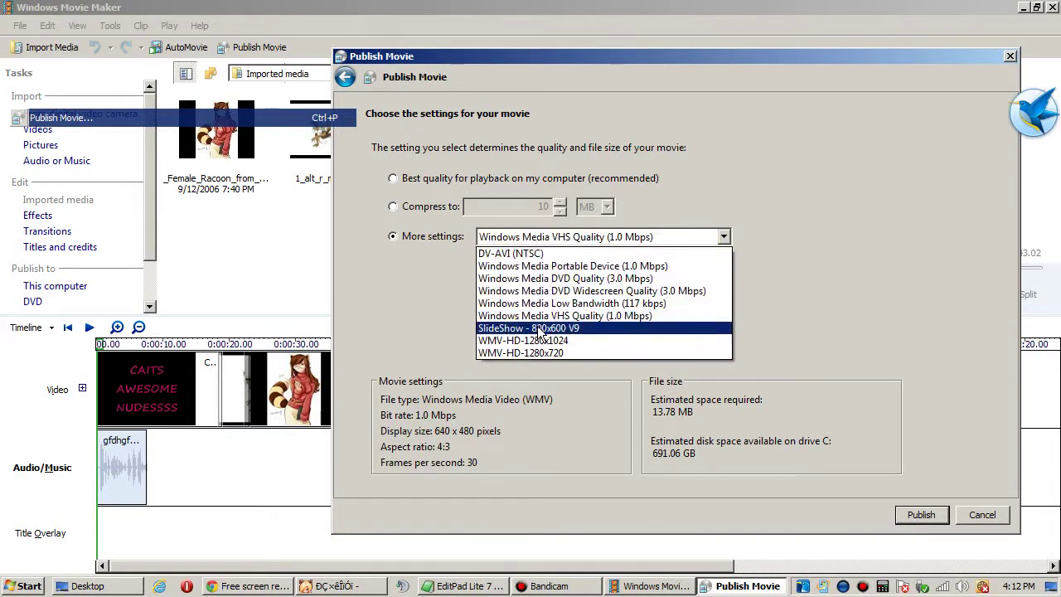
pyautogui.click(537, 328)
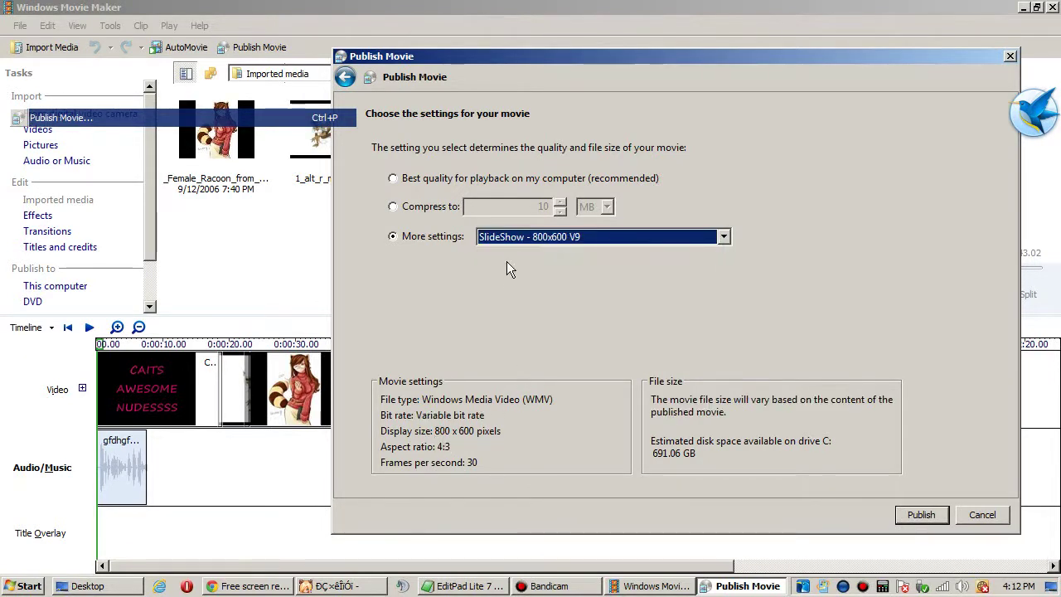
pyautogui.click(514, 237)
pyautogui.click(523, 345)
pyautogui.click(514, 238)
pyautogui.click(520, 352)
pyautogui.click(514, 238)
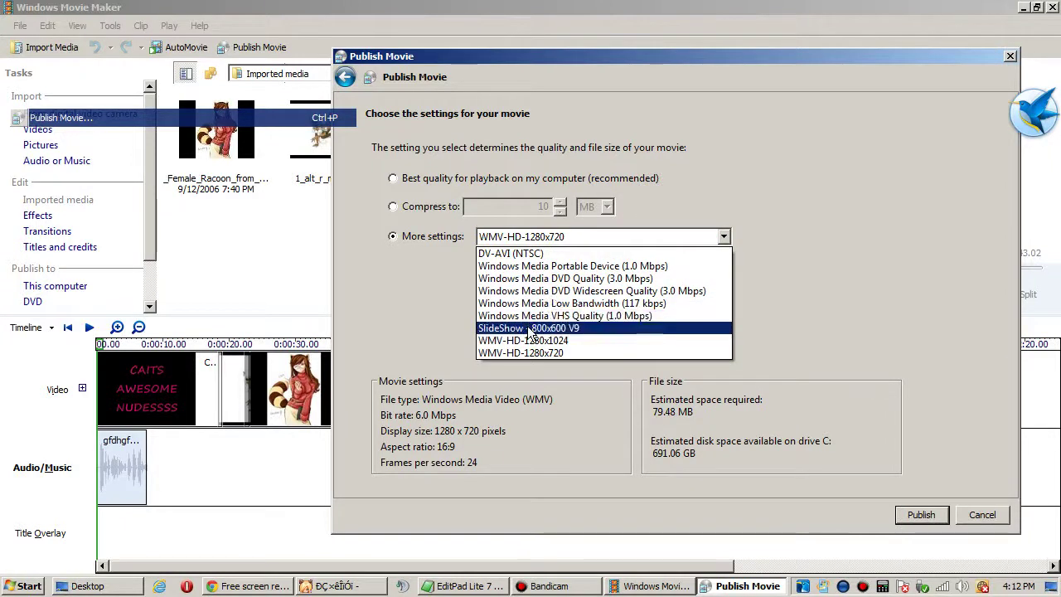
pyautogui.click(531, 329)
pyautogui.moveTo(473, 55)
pyautogui.mouseDown()
pyautogui.moveTo(512, 39)
pyautogui.moveTo(513, 56)
pyautogui.moveTo(472, 75)
pyautogui.mouseUp()
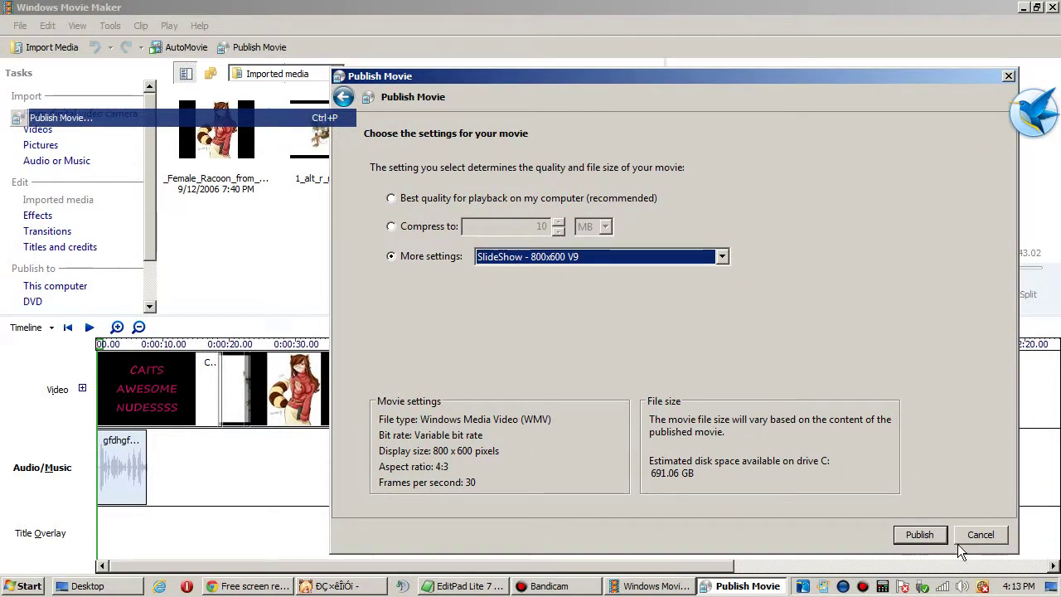
# Step: Publish the pizza movie and wait for it to complete, glancing at TeamSpeak meanwhile
pyautogui.click(926, 534)
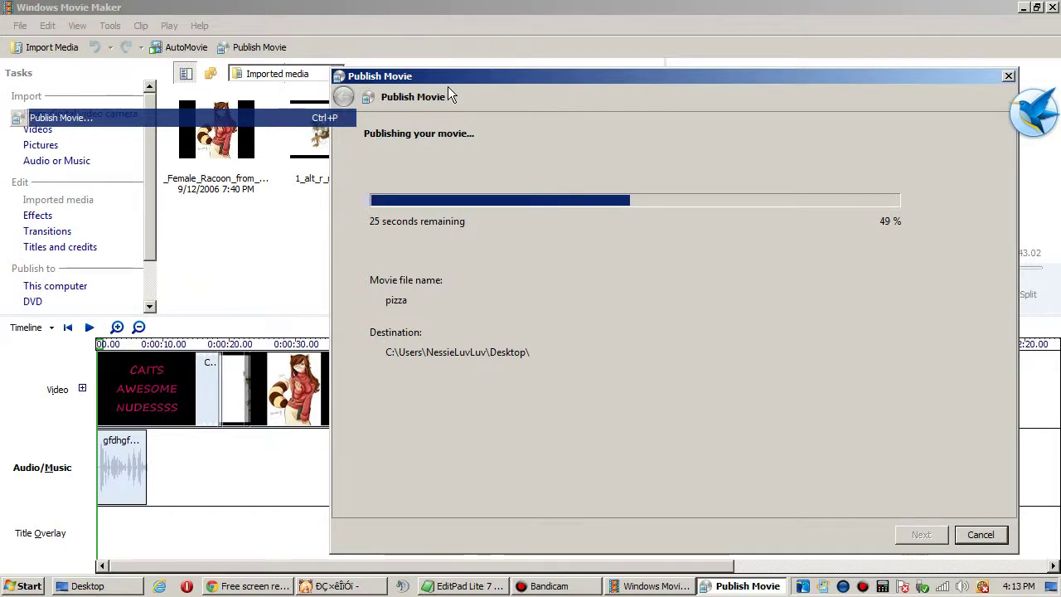
pyautogui.moveTo(449, 85); pyautogui.dragTo(376, 158)
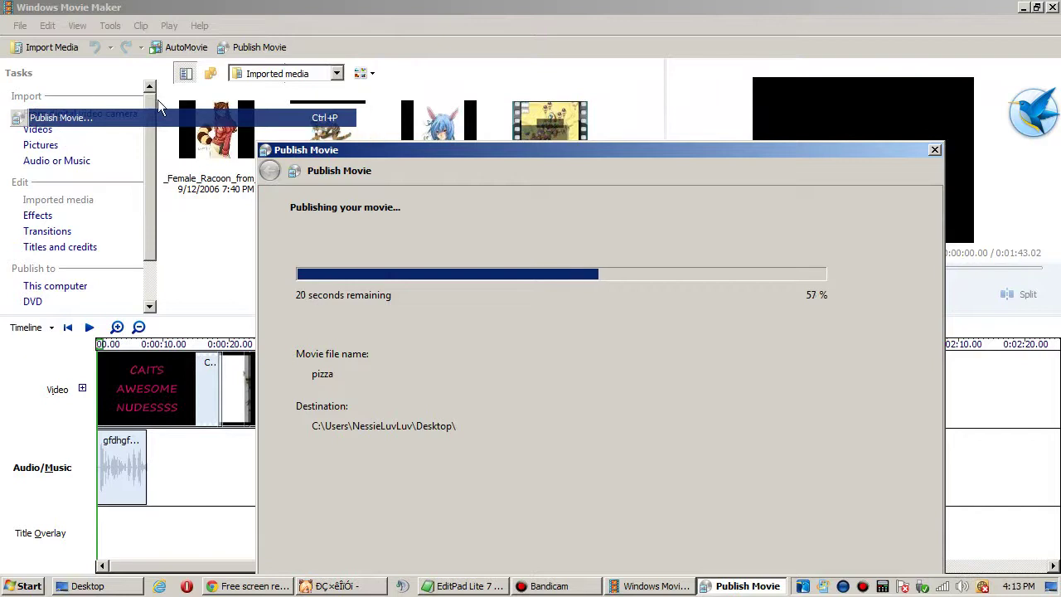
pyautogui.moveTo(391, 151); pyautogui.dragTo(490, 54)
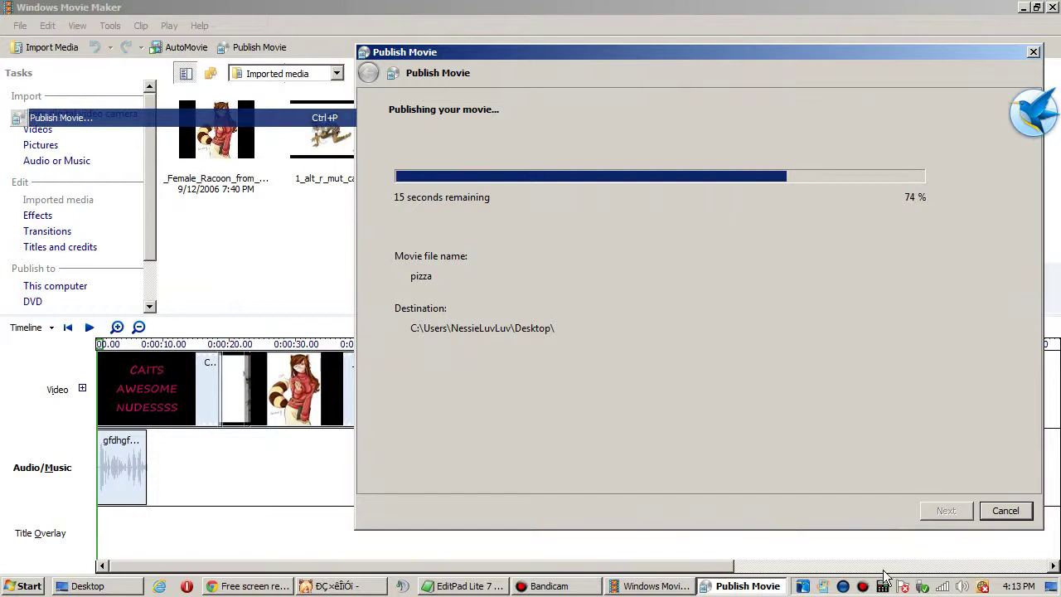
pyautogui.click(402, 586)
pyautogui.scroll(10, 667, 221)
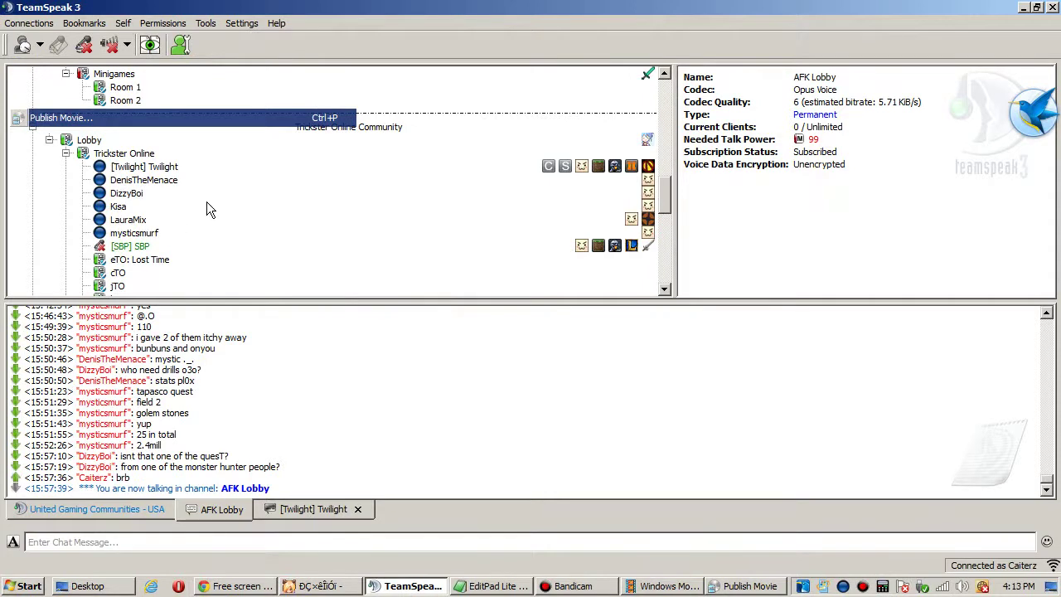
pyautogui.click(1025, 9)
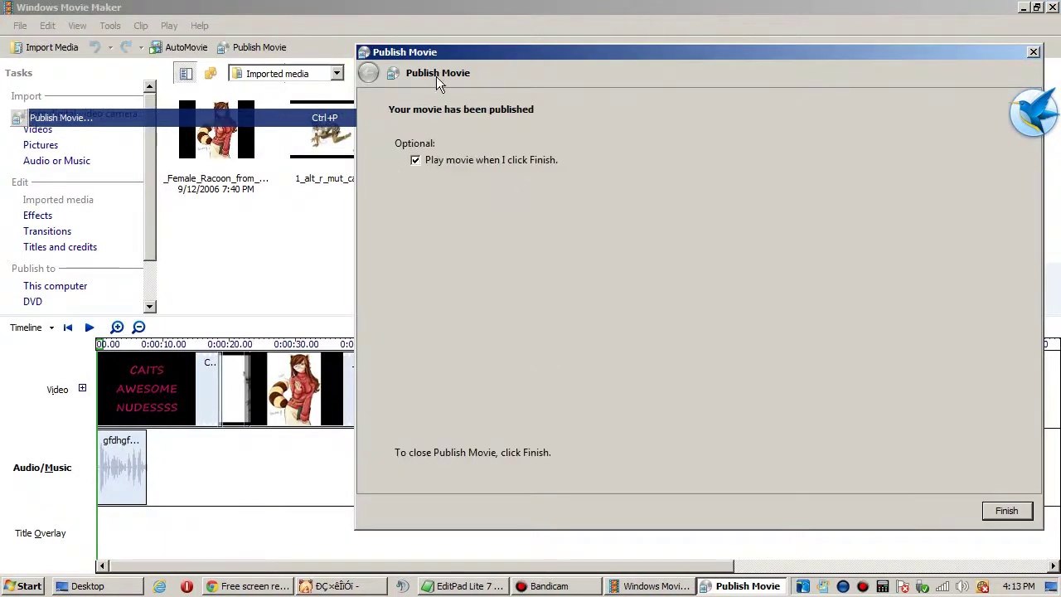
pyautogui.moveTo(450, 59); pyautogui.dragTo(435, 73)
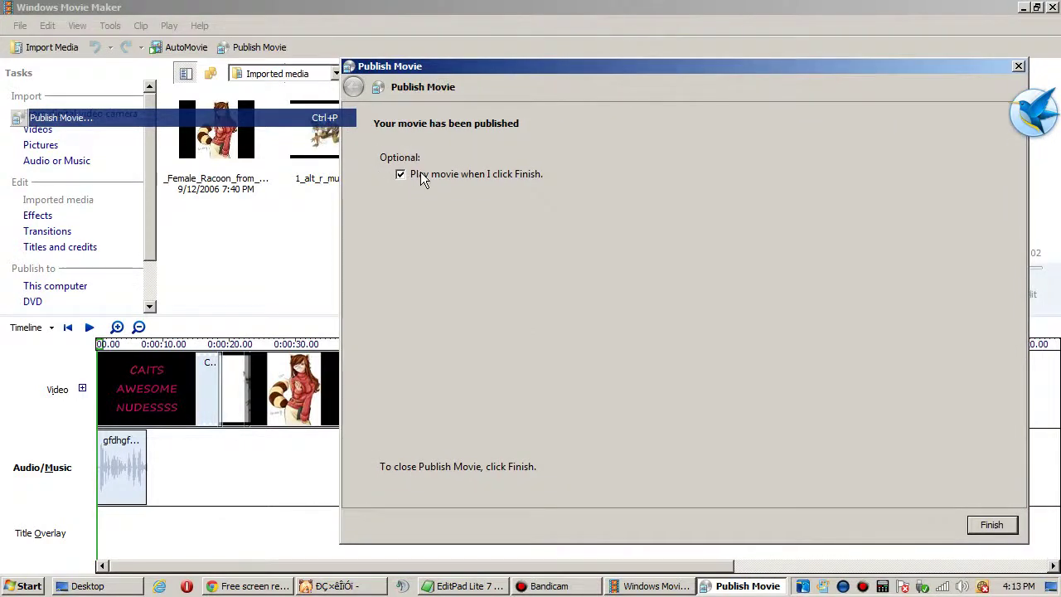
# Step: Play pizza in Media Player, scrubbing from the 00:16 title through the mountain scene to 01:35 gameplay
pyautogui.click(987, 526)
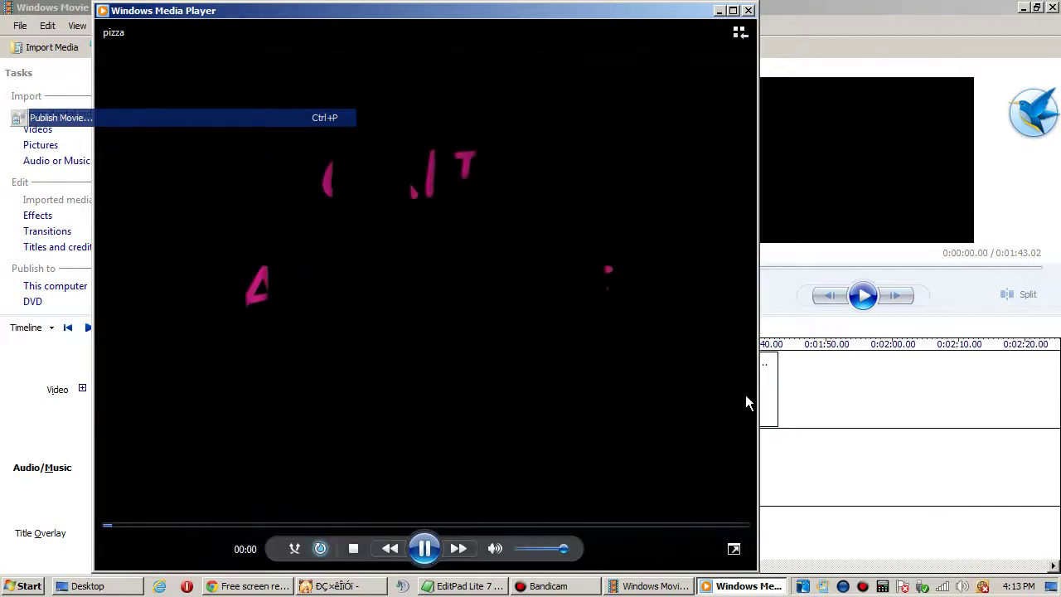
pyautogui.click(273, 524)
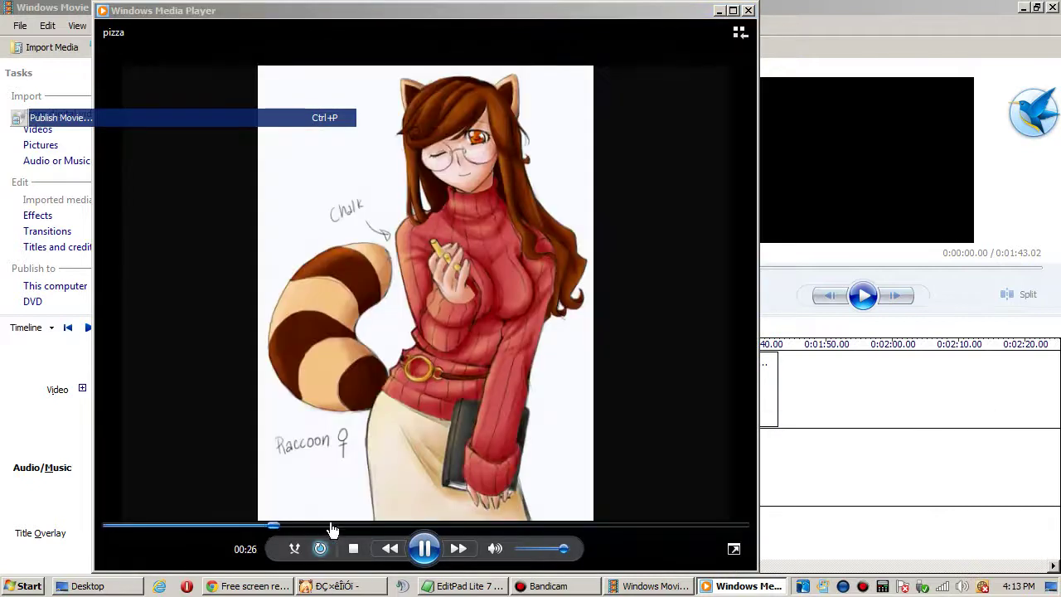
pyautogui.moveTo(238, 525); pyautogui.dragTo(214, 528)
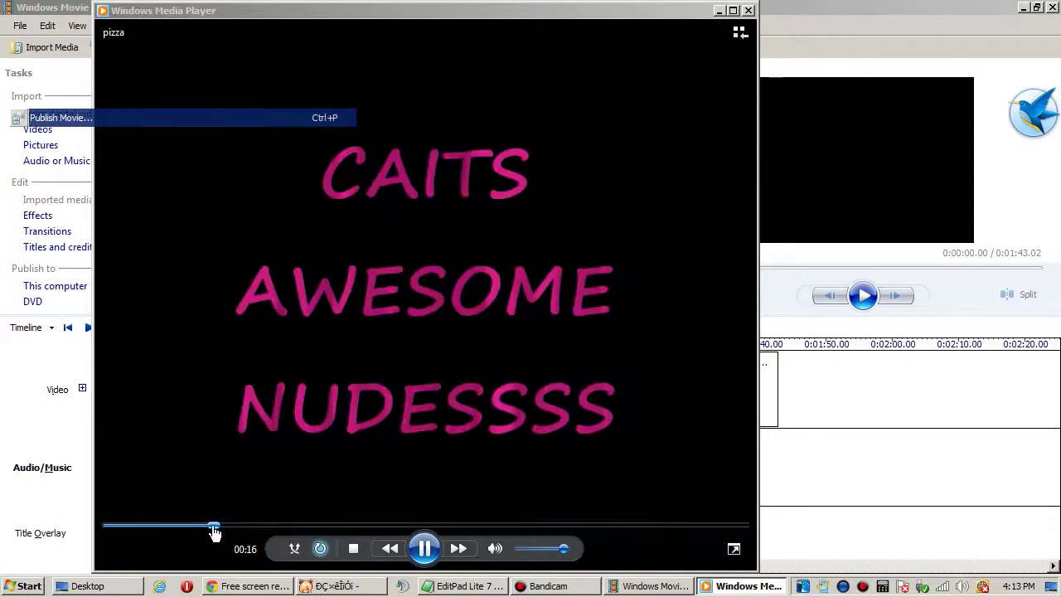
pyautogui.moveTo(356, 526); pyautogui.dragTo(415, 527)
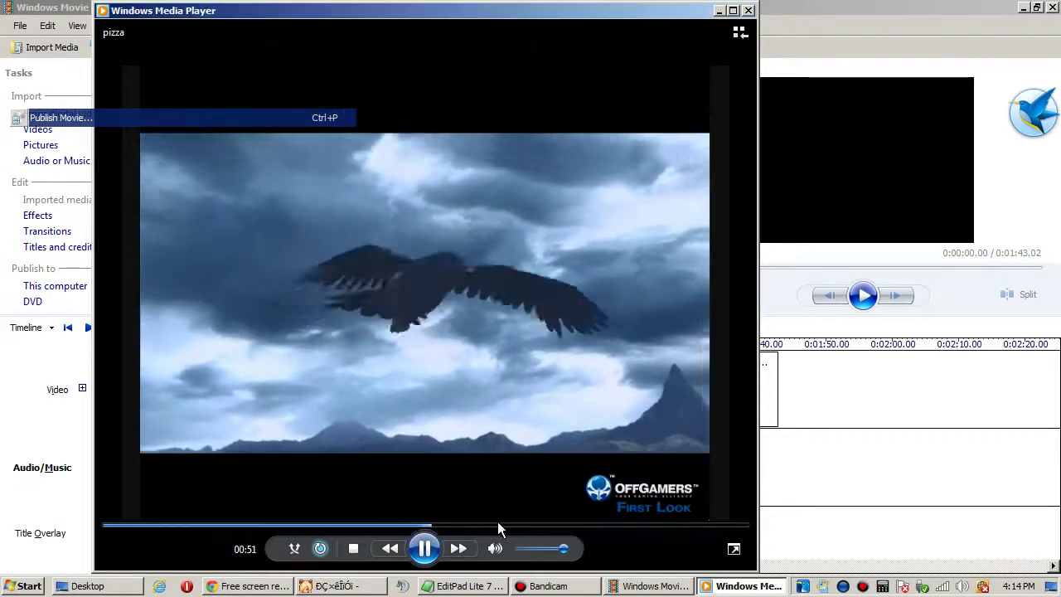
pyautogui.moveTo(498, 526); pyautogui.dragTo(582, 528)
pyautogui.moveTo(672, 529); pyautogui.dragTo(697, 530)
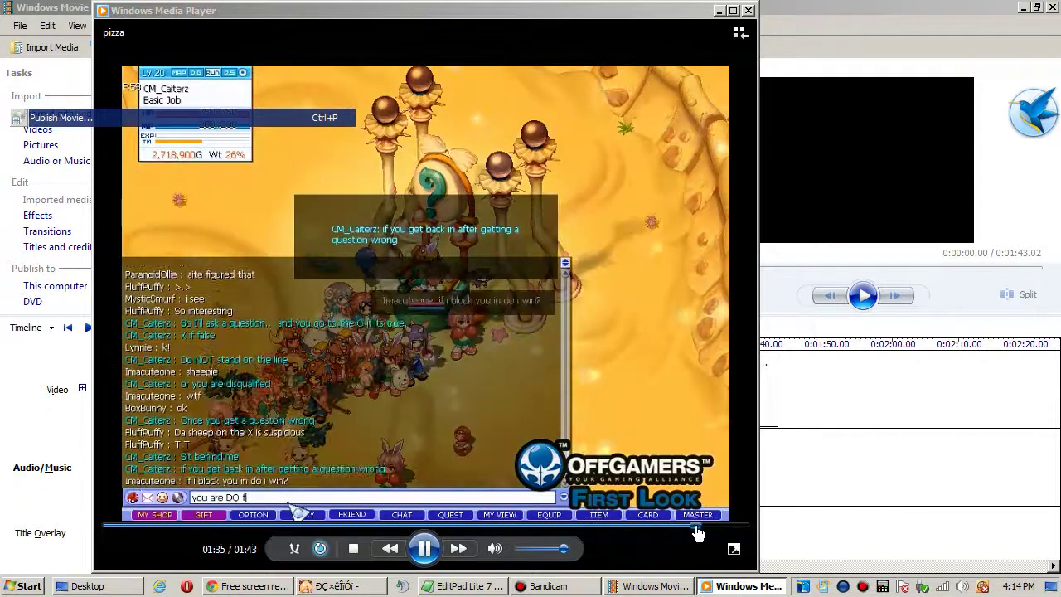
# Step: Close Media Player and quit Movie Maker without saving the Untitled project
pyautogui.click(749, 10)
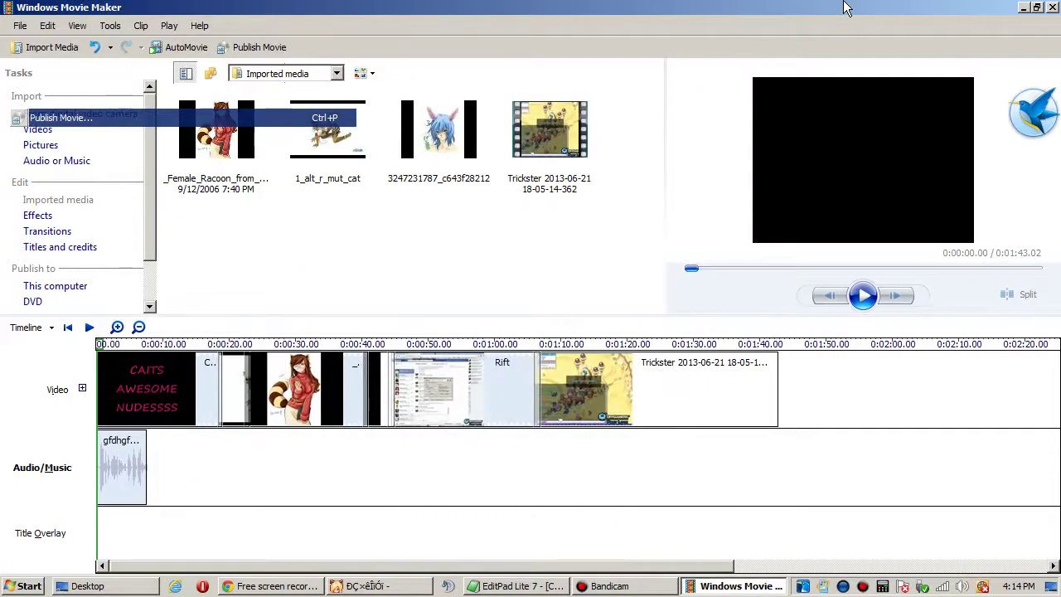
pyautogui.click(1053, 7)
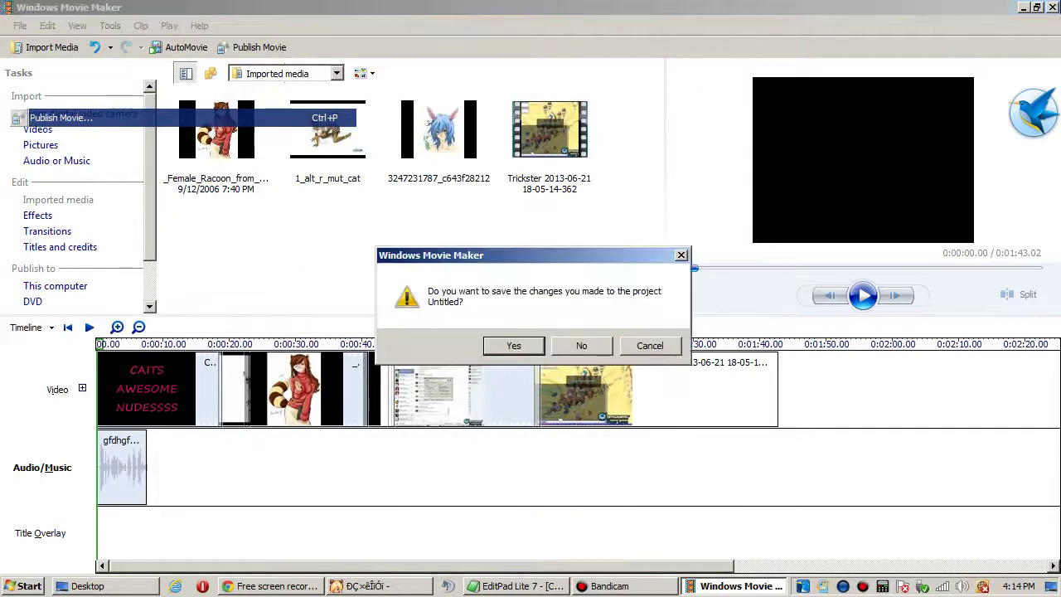
pyautogui.click(583, 345)
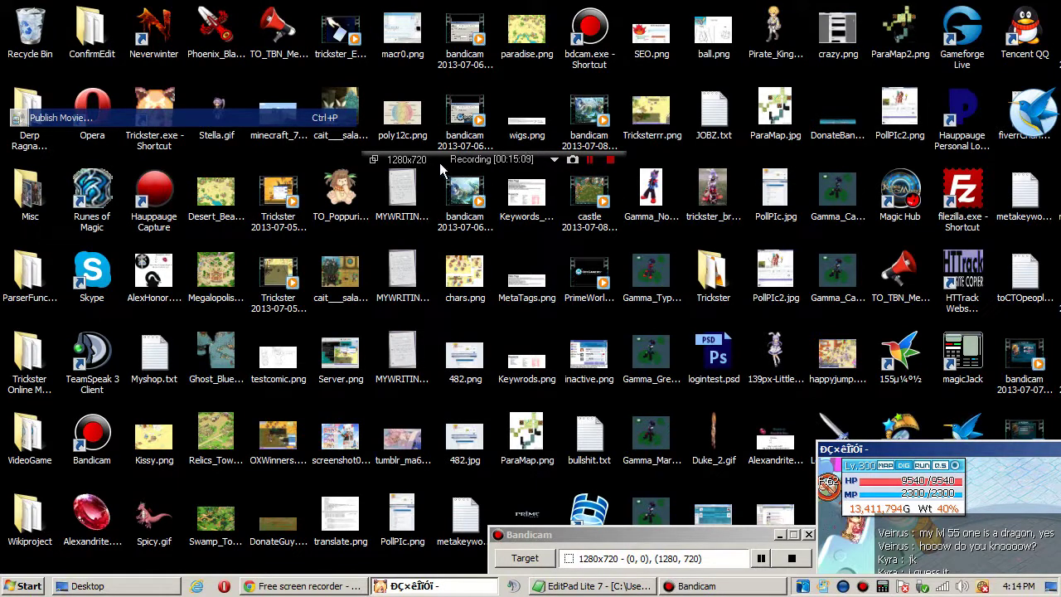
# Step: Nudge the Bandicam toolbar right and expand it into the full window on the General tab
pyautogui.moveTo(440, 161); pyautogui.dragTo(481, 161)
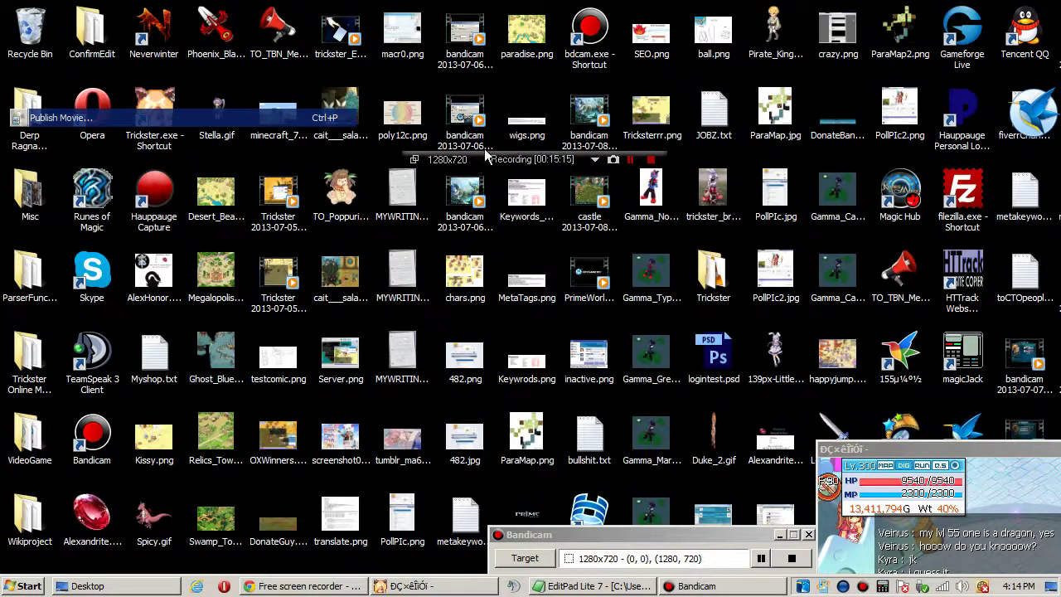
pyautogui.moveTo(601, 538); pyautogui.dragTo(490, 177)
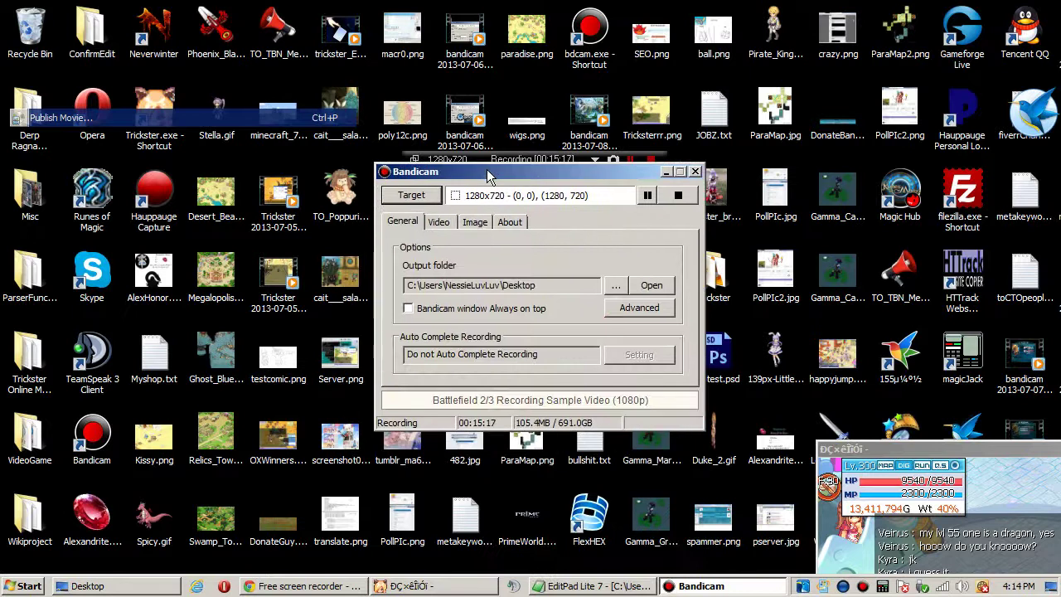